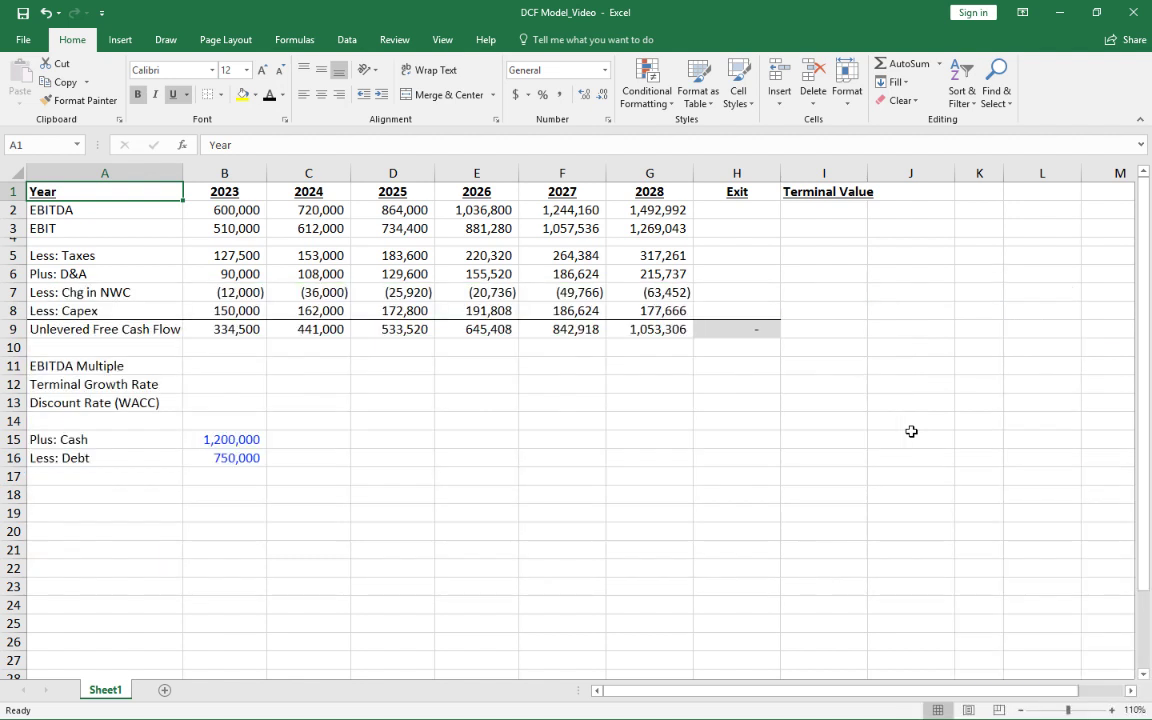
- Review the 2023 EBITDA, EBIT and free cash flow figures and their labels
{"action": "key", "text": "Right"}
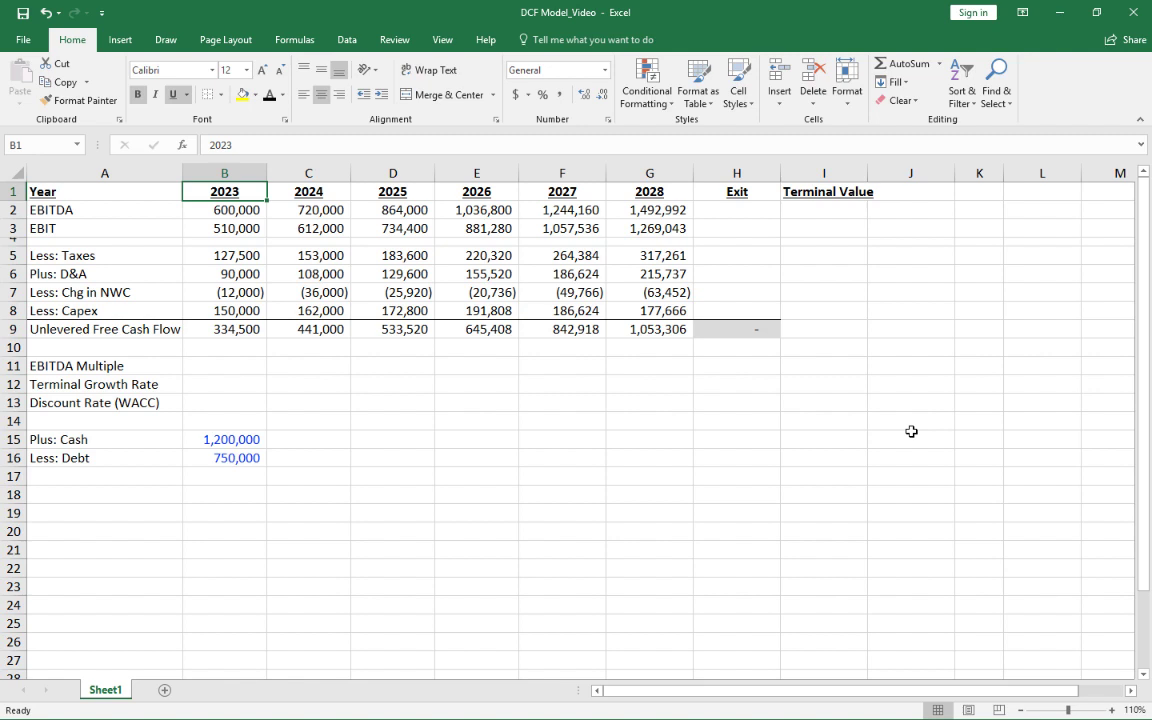
{"action": "key", "text": "Down"}
{"action": "key", "text": "Down"}
{"action": "key", "text": "Down"}
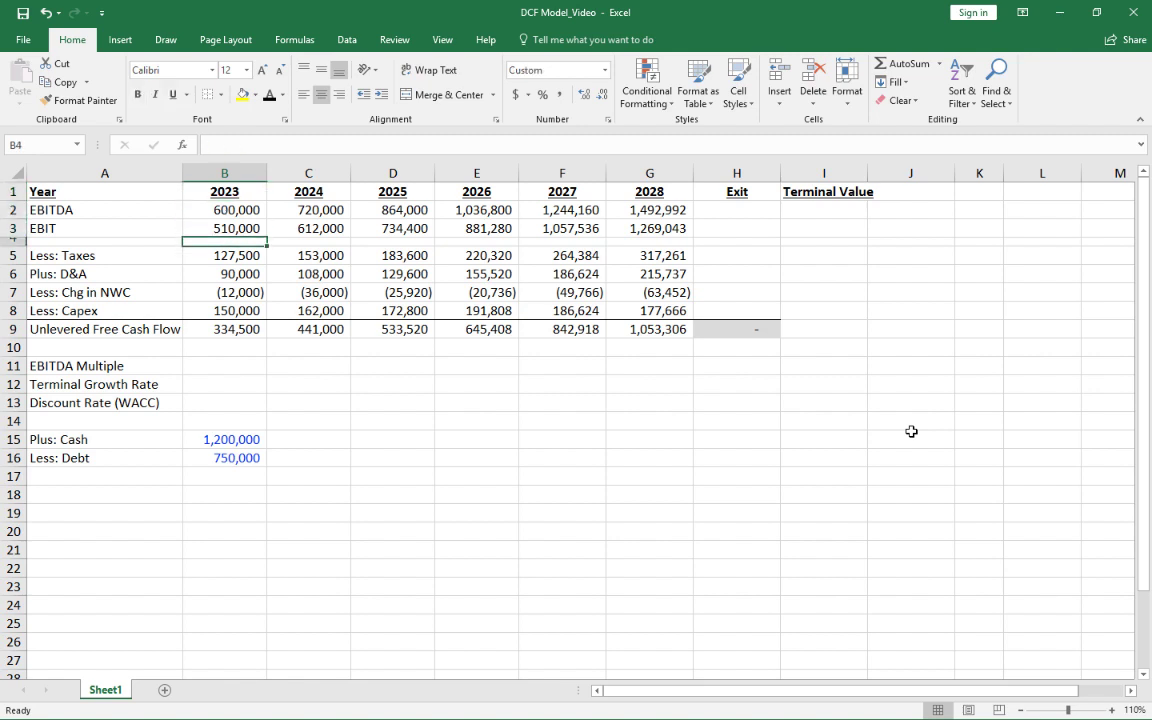
{"action": "key", "text": "Down"}
{"action": "key", "text": "Down"}
{"action": "key", "text": "Down"}
{"action": "key", "text": "Down"}
{"action": "key", "text": "Down"}
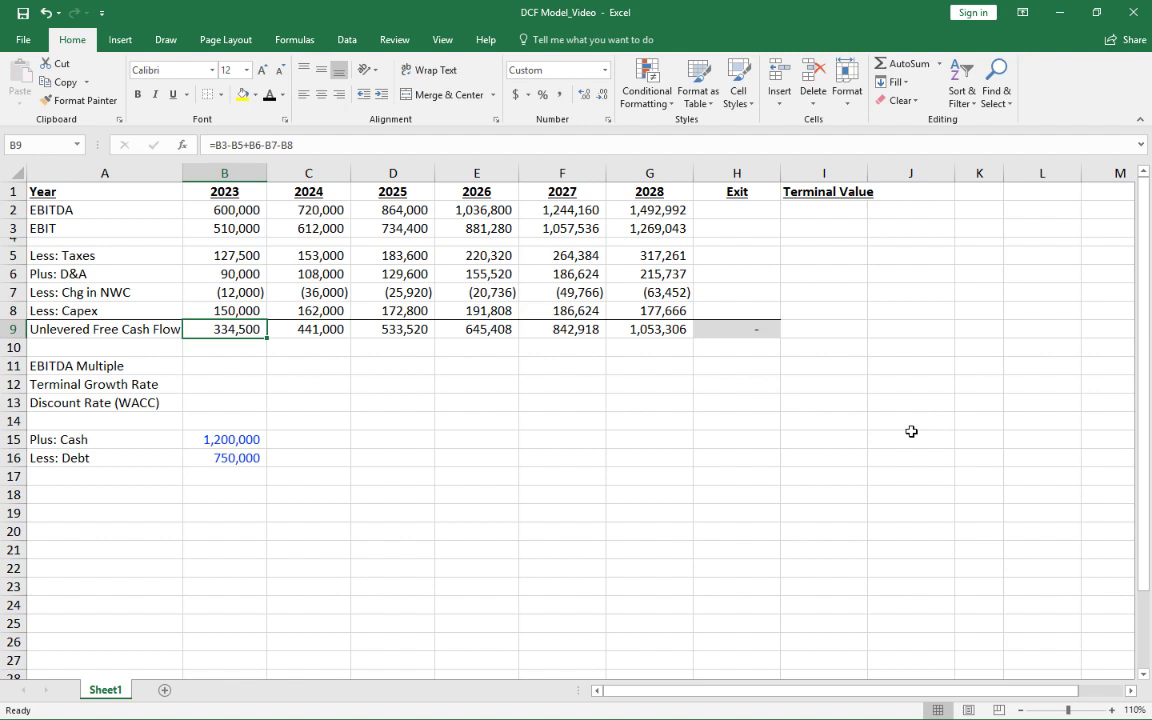
{"action": "key", "text": "Right"}
{"action": "key", "text": "Right"}
{"action": "key", "text": "Left"}
{"action": "key", "text": "Left"}
{"action": "left_click", "coordinate": [250, 232]}
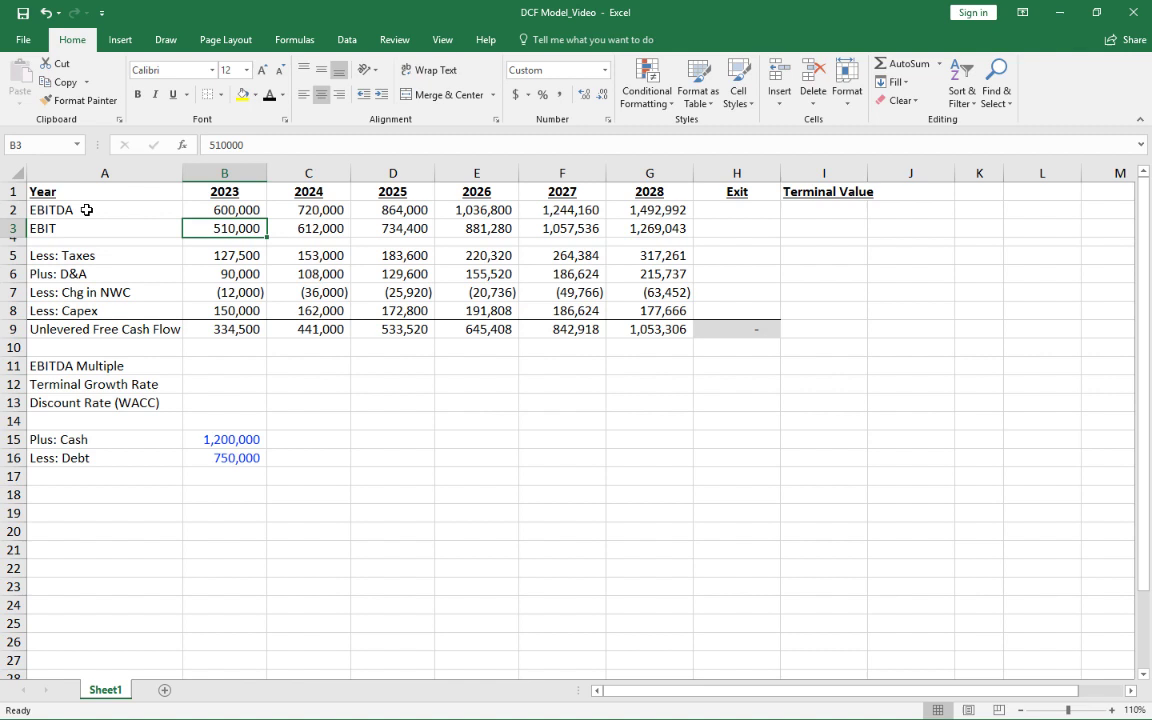
{"action": "left_click_drag", "start_coordinate": [95, 210], "coordinate": [90, 313]}
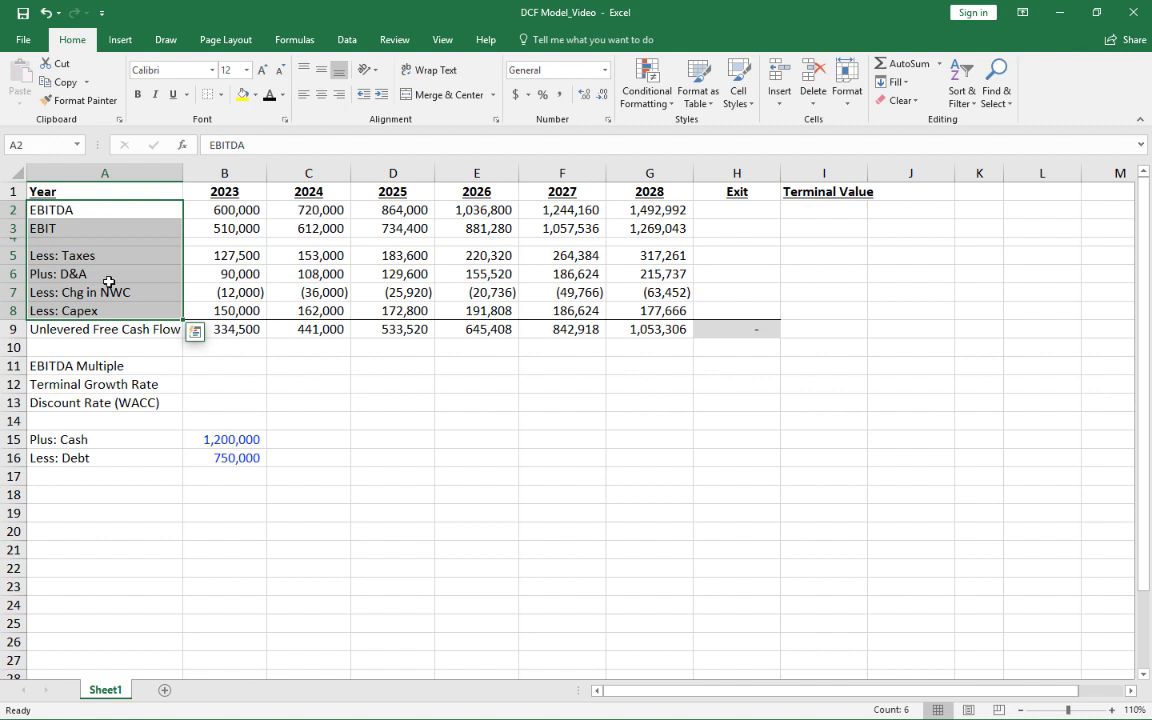
{"action": "left_click", "coordinate": [204, 216]}
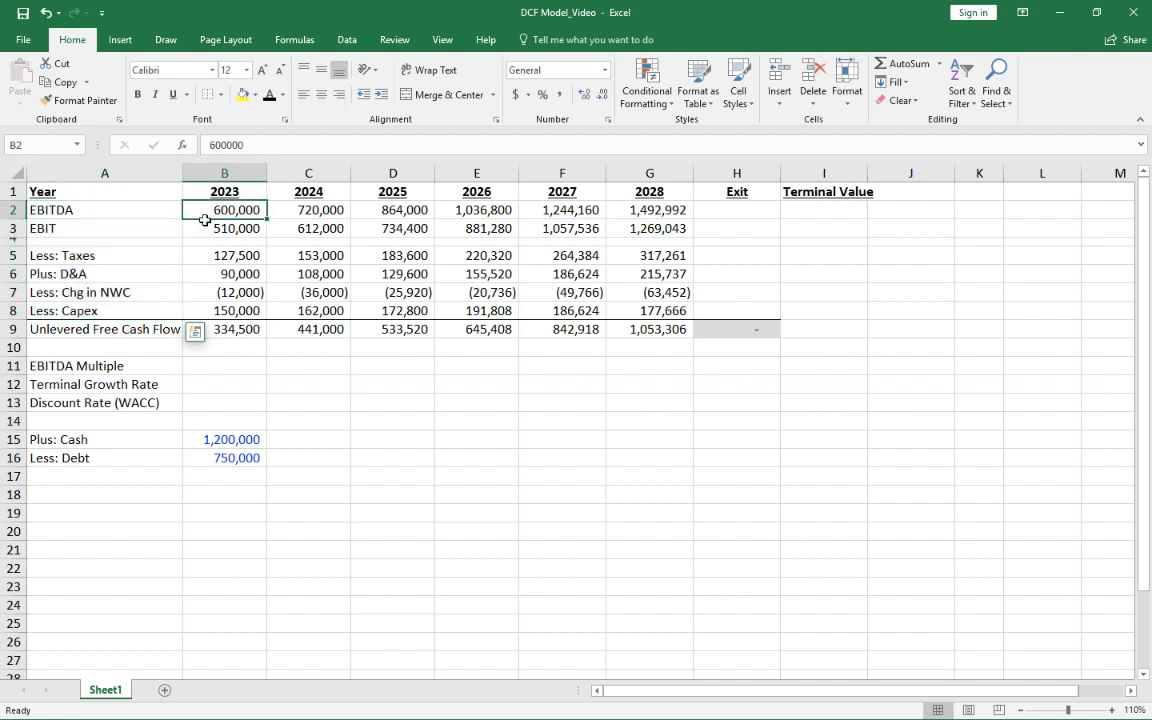
{"action": "left_click", "coordinate": [82, 210]}
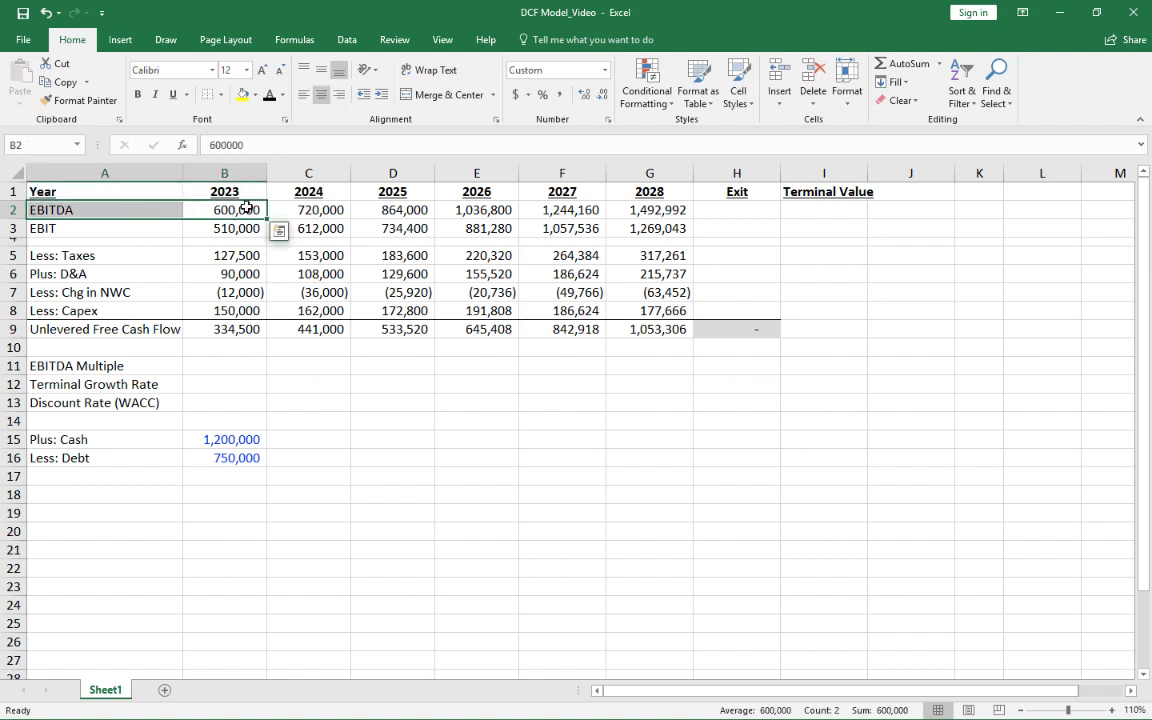
{"action": "left_click_drag", "start_coordinate": [200, 208], "coordinate": [226, 210]}
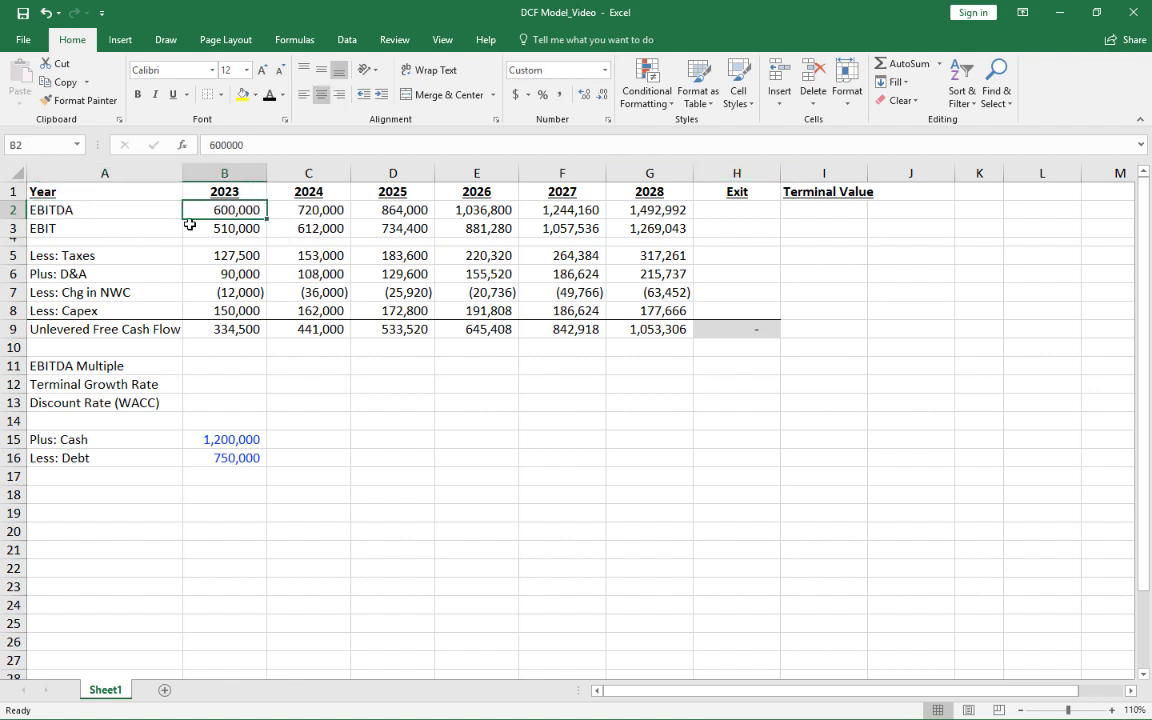
{"action": "left_click", "coordinate": [245, 228]}
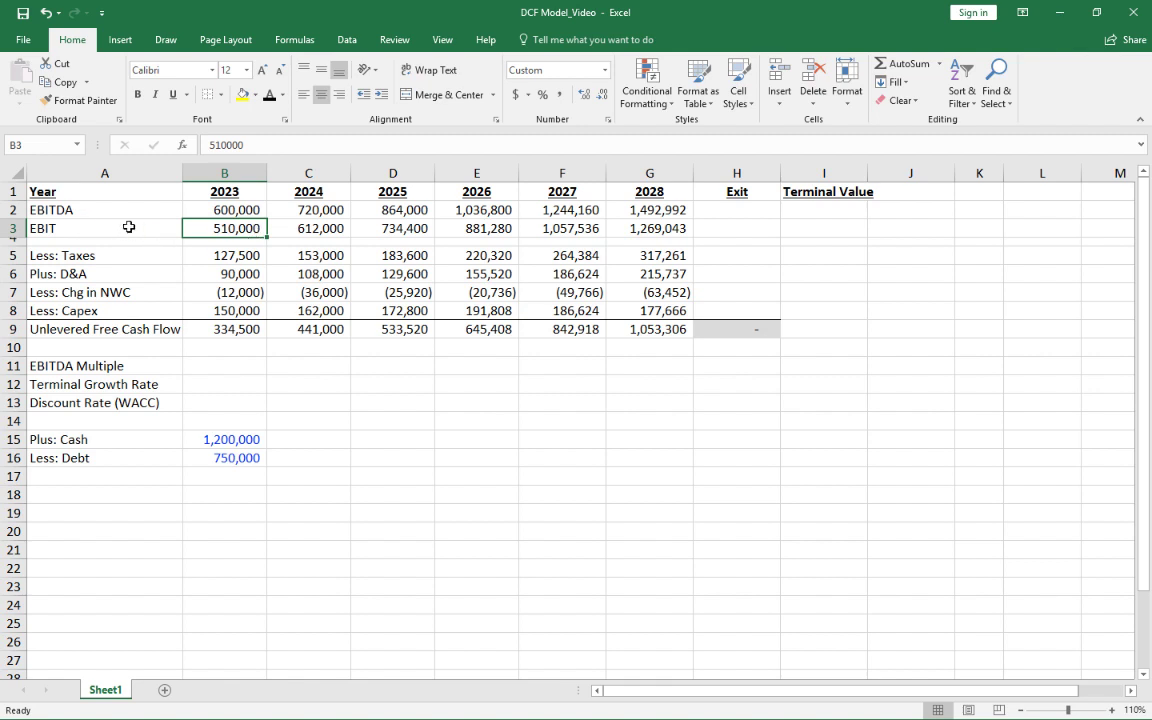
{"action": "left_click_drag", "start_coordinate": [115, 228], "coordinate": [216, 228]}
{"action": "left_click", "coordinate": [226, 229]}
{"action": "left_click", "coordinate": [225, 330]}
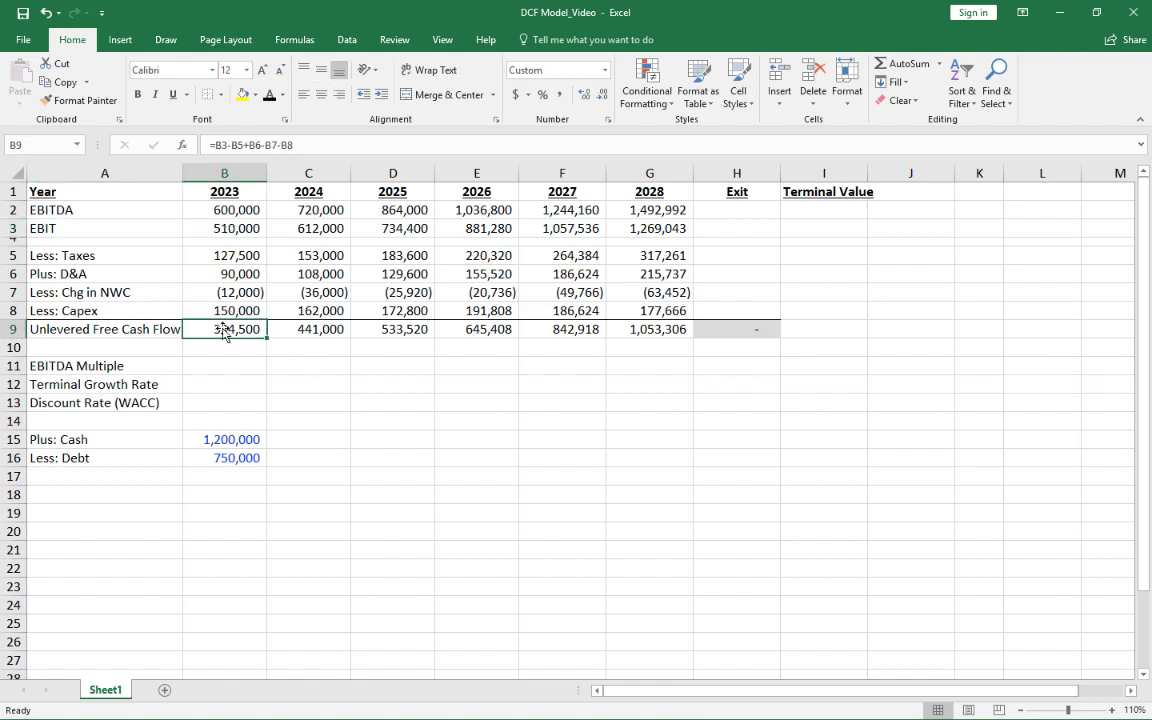
{"action": "left_click", "coordinate": [224, 225]}
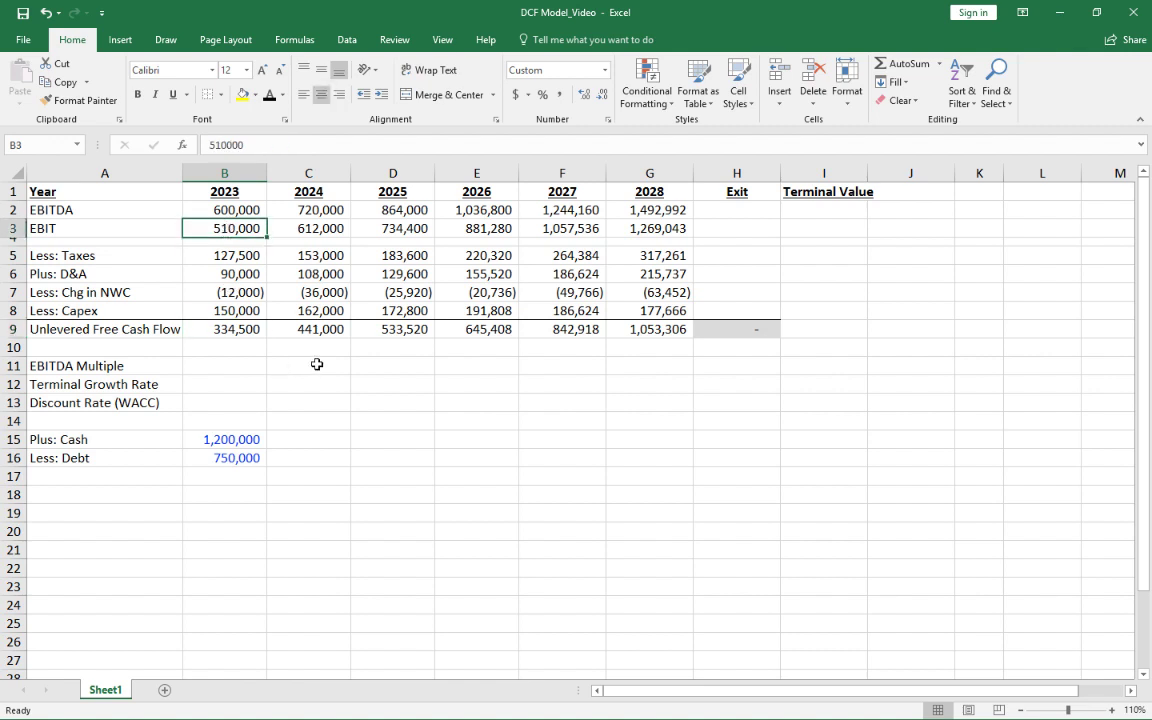
- Check the 2023 taxes, D&A, NWC change, capex and free cash flow formula
{"action": "left_click", "coordinate": [228, 254]}
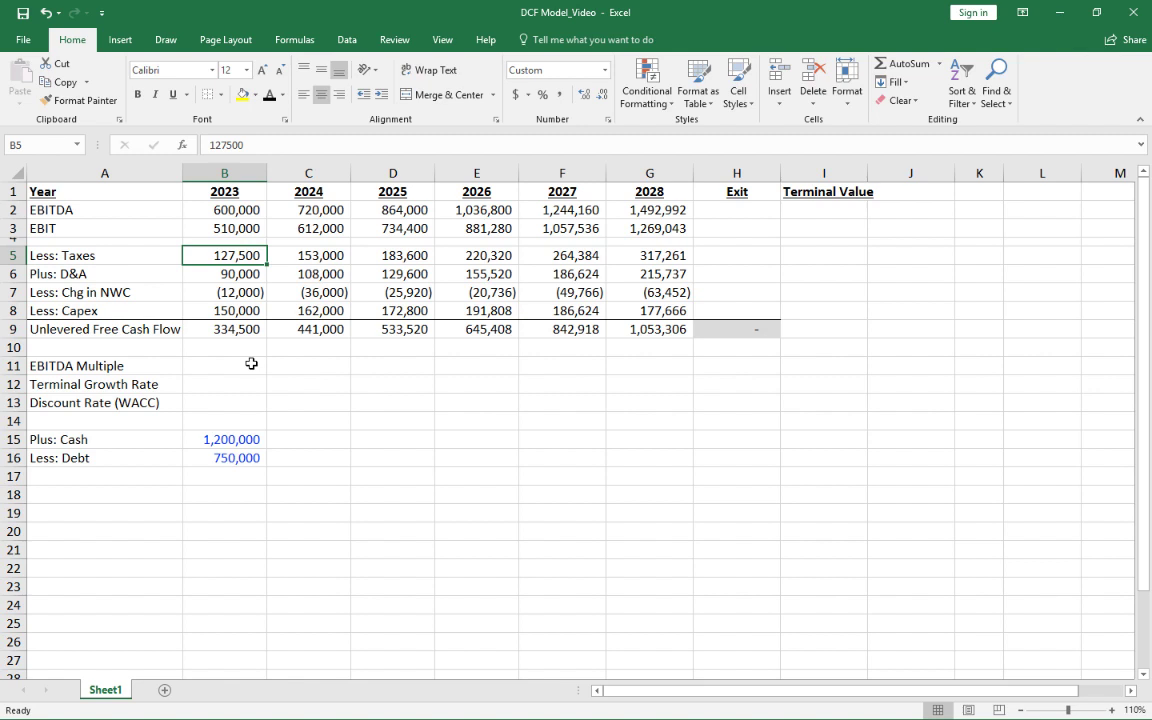
{"action": "key", "text": "Down"}
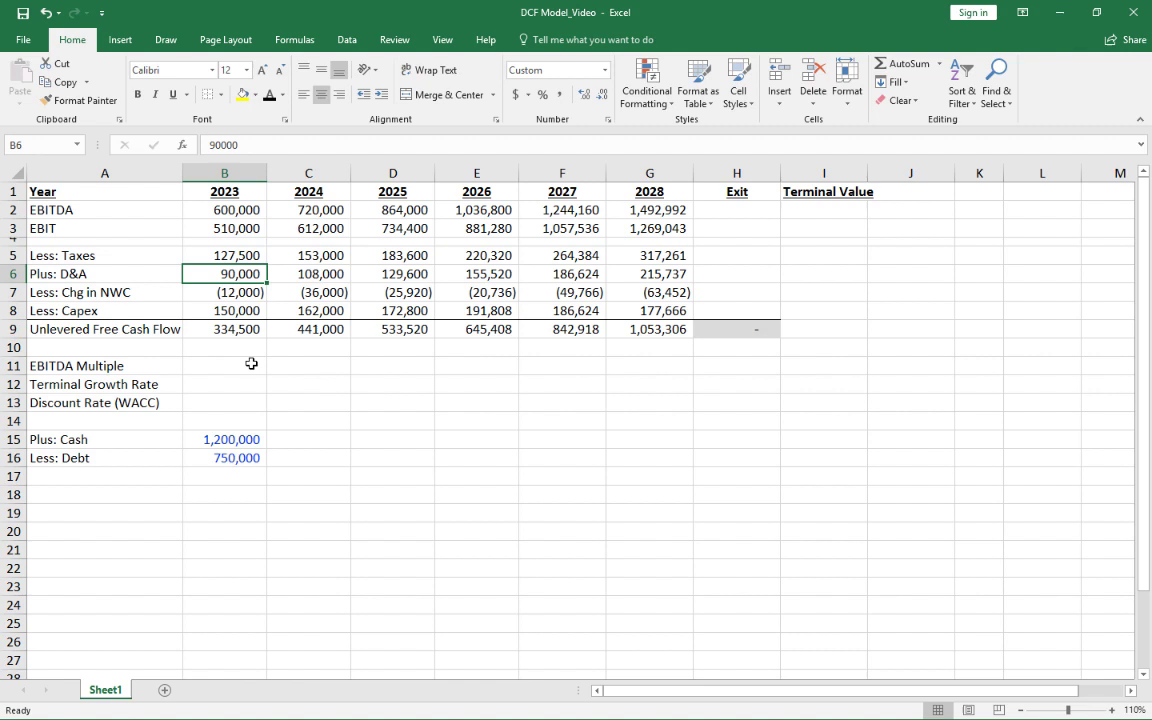
{"action": "key", "text": "Down"}
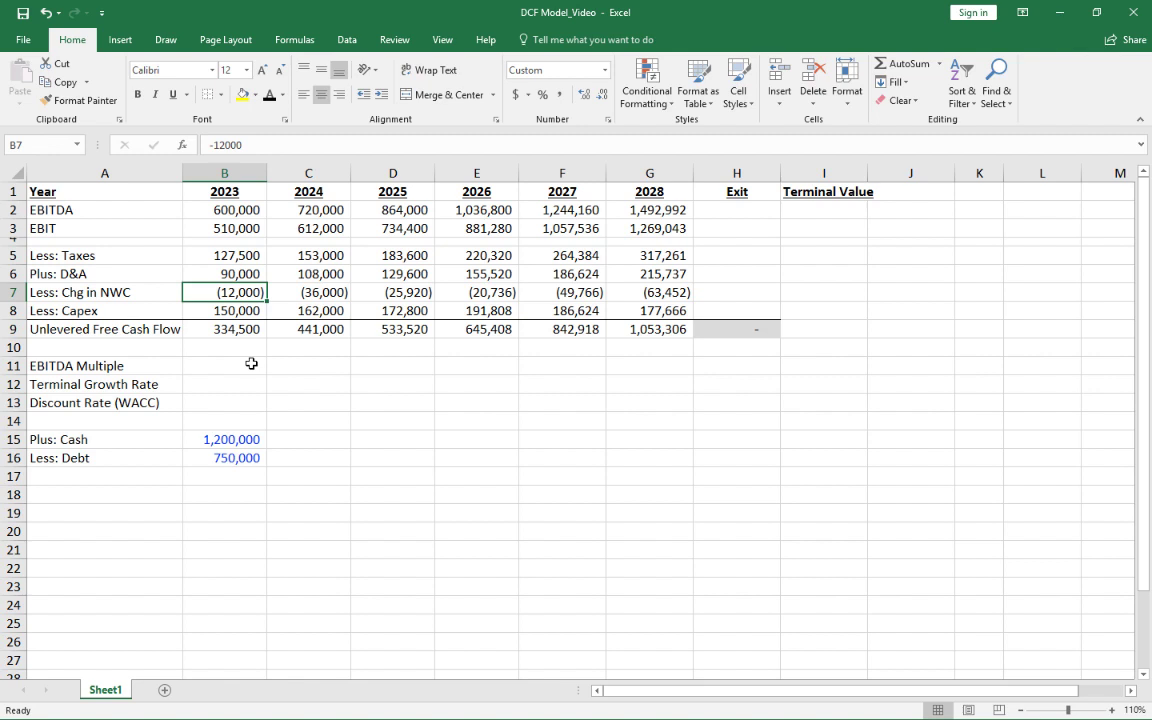
{"action": "key", "text": "Down"}
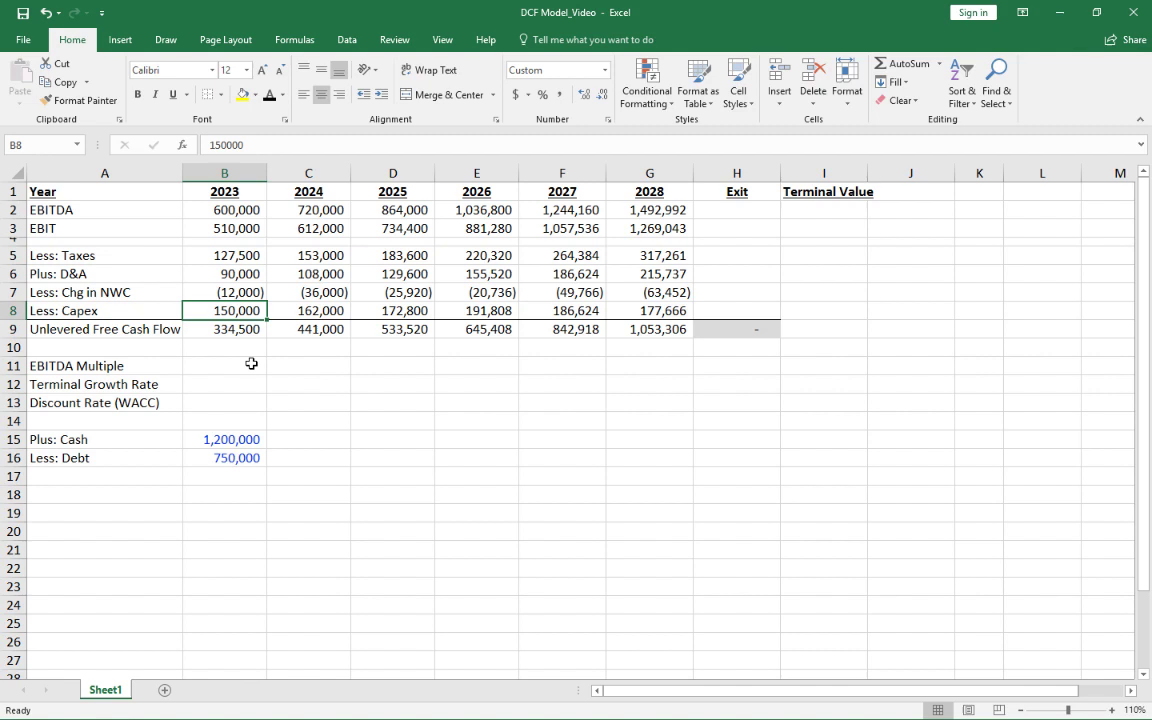
{"action": "key", "text": "Down"}
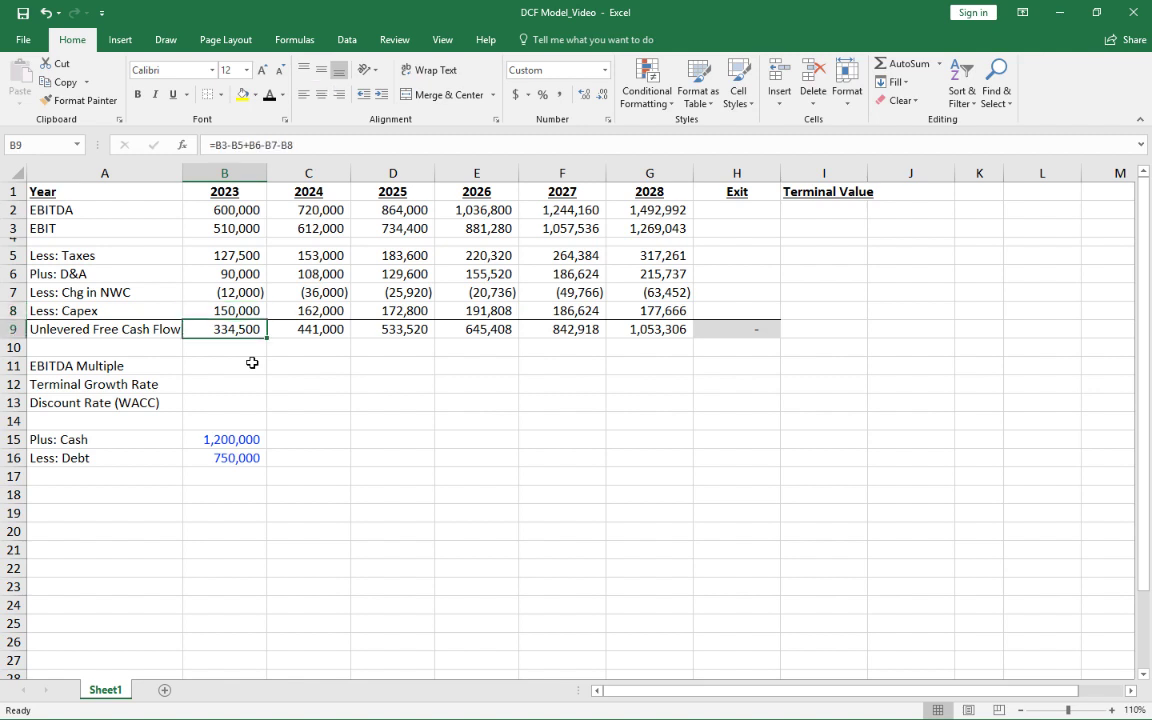
{"action": "key", "text": "F2"}
{"action": "key", "text": "Escape"}
{"action": "key", "text": "Up"}
{"action": "key", "text": "Up"}
{"action": "key", "text": "Up"}
{"action": "key", "text": "Up"}
{"action": "key", "text": "Up"}
{"action": "key", "text": "Up"}
{"action": "key", "text": "Up"}
{"action": "key", "text": "Down"}
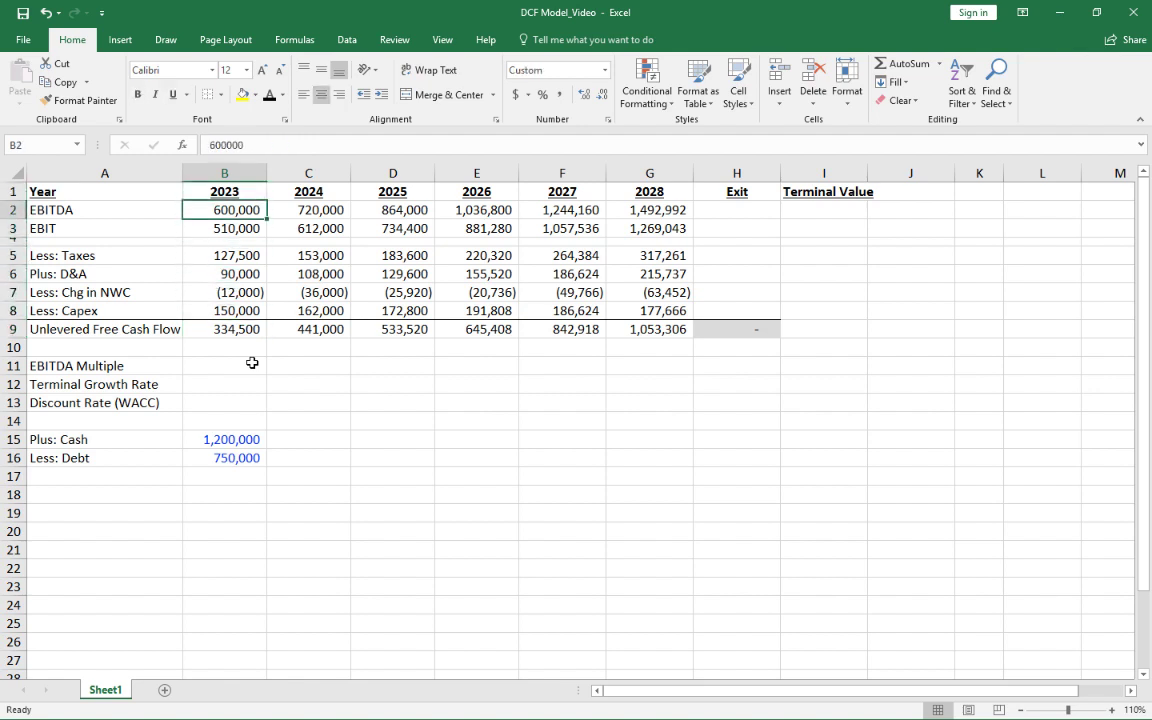
{"action": "key", "text": "Down"}
{"action": "key", "text": "Down"}
{"action": "key", "text": "Down"}
{"action": "key", "text": "Down"}
{"action": "key", "text": "Down"}
{"action": "key", "text": "Down"}
{"action": "key", "text": "Up"}
{"action": "key", "text": "Right"}
{"action": "key", "text": "Up"}
{"action": "key", "text": "Up"}
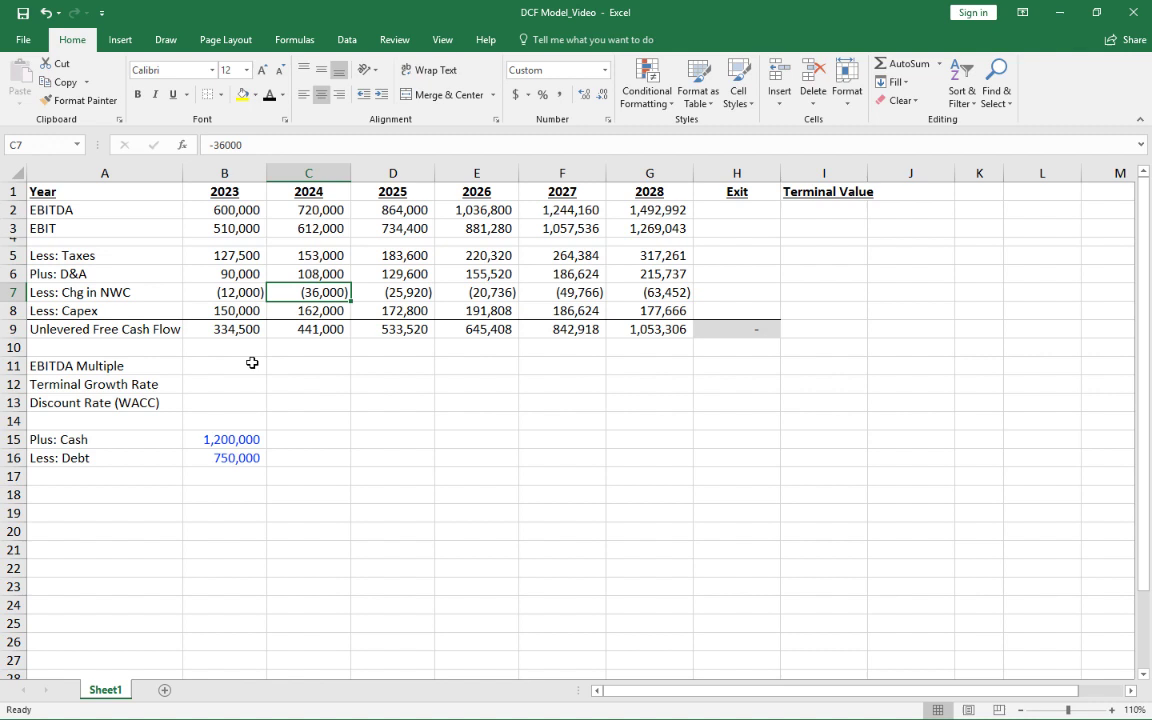
{"action": "key", "text": "Up"}
{"action": "key", "text": "Up"}
{"action": "key", "text": "Up"}
{"action": "key", "text": "Up"}
- Inspect the 2024–2028 headings, free cash flow figures and the Exit column
{"action": "left_click_drag", "start_coordinate": [300, 189], "coordinate": [648, 200]}
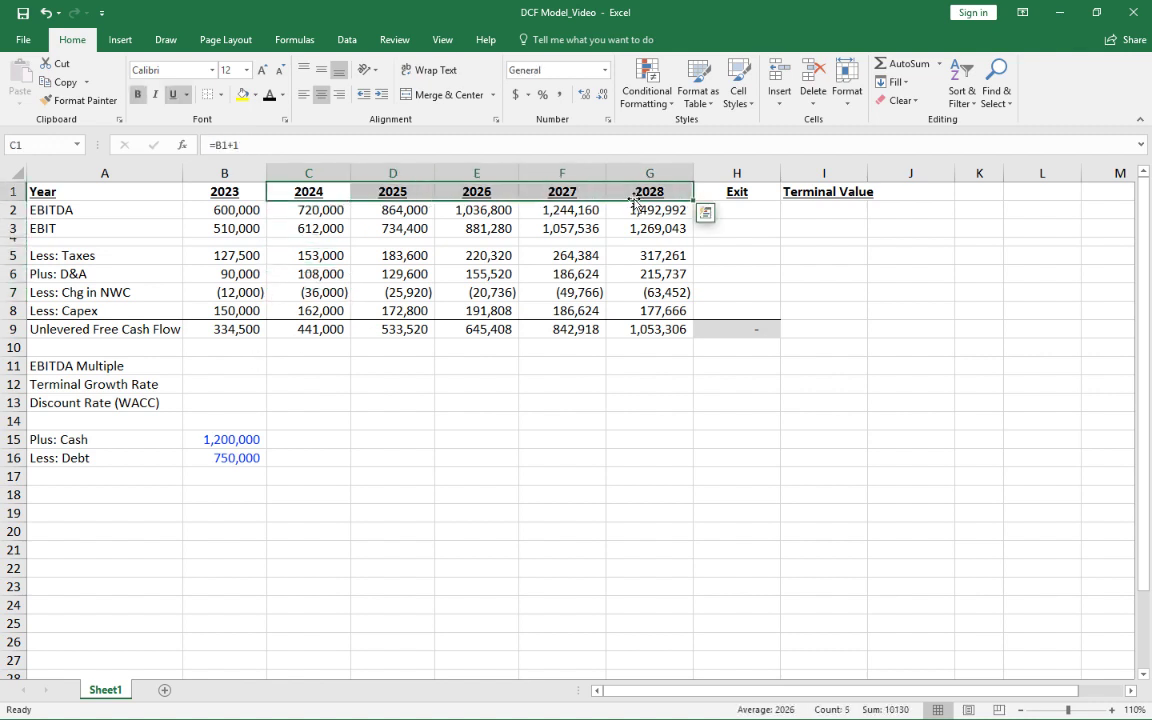
{"action": "left_click", "coordinate": [257, 94]}
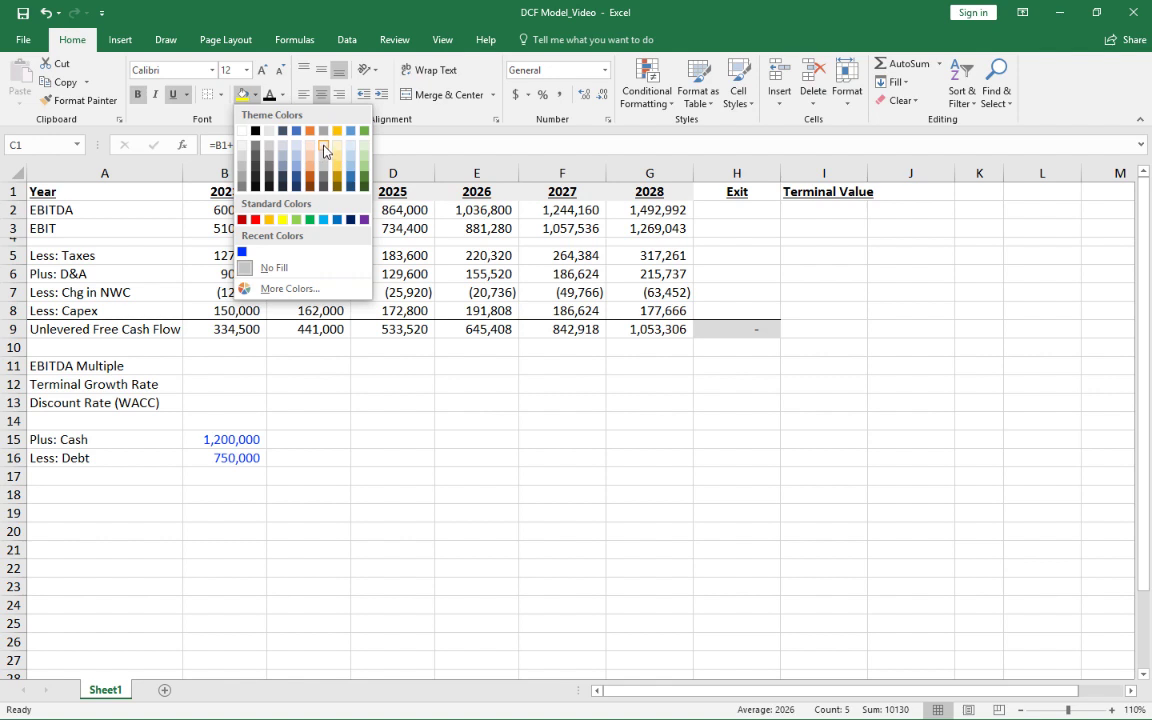
{"action": "key", "text": "Escape"}
{"action": "key", "text": "Down"}
{"action": "key", "text": "Down"}
{"action": "left_click_drag", "start_coordinate": [311, 329], "coordinate": [648, 329]}
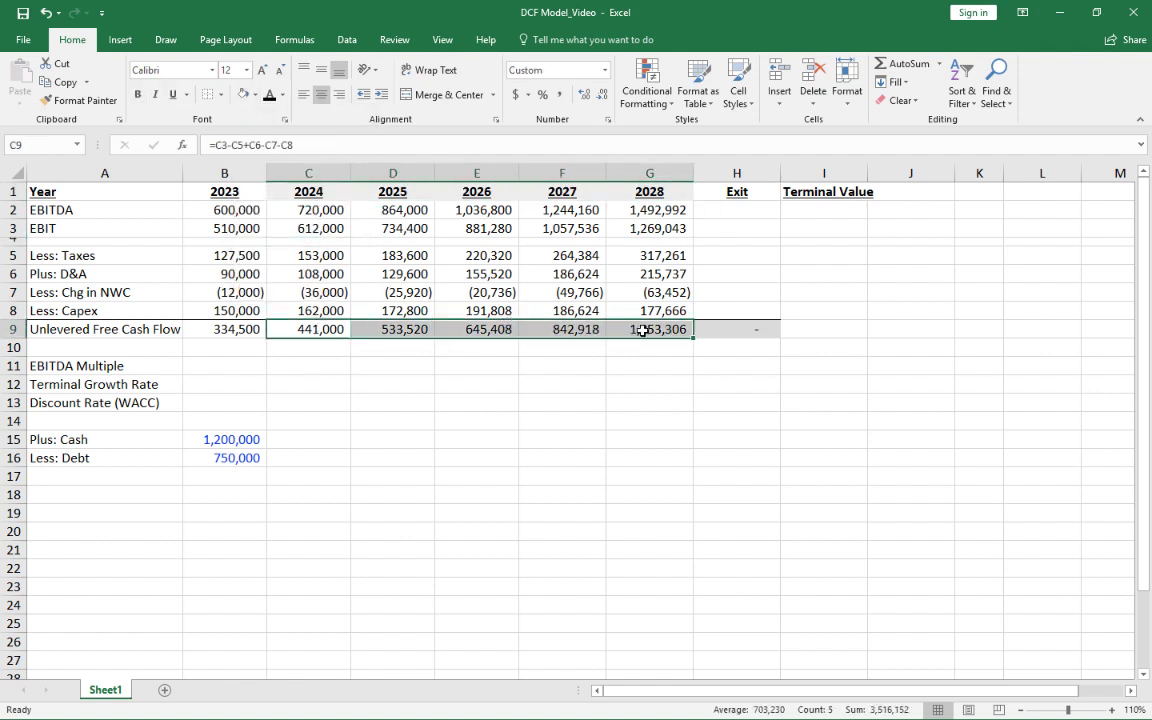
{"action": "left_click", "coordinate": [306, 362]}
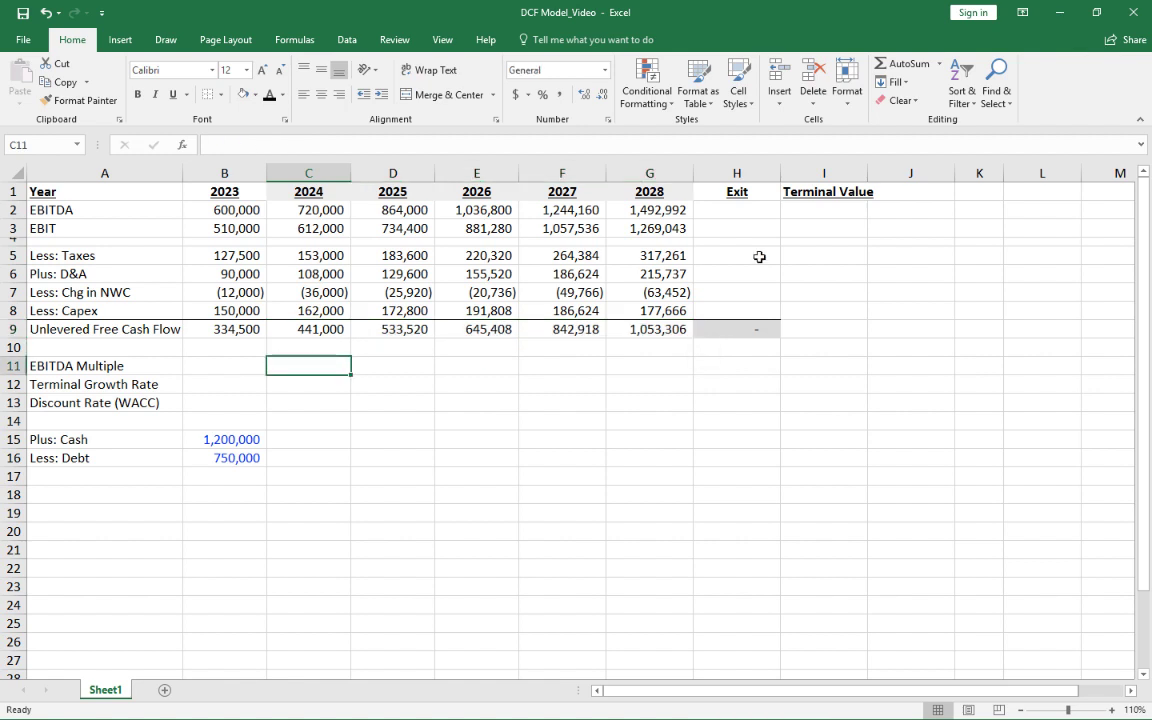
{"action": "left_click", "coordinate": [738, 210]}
{"action": "left_click", "coordinate": [835, 210]}
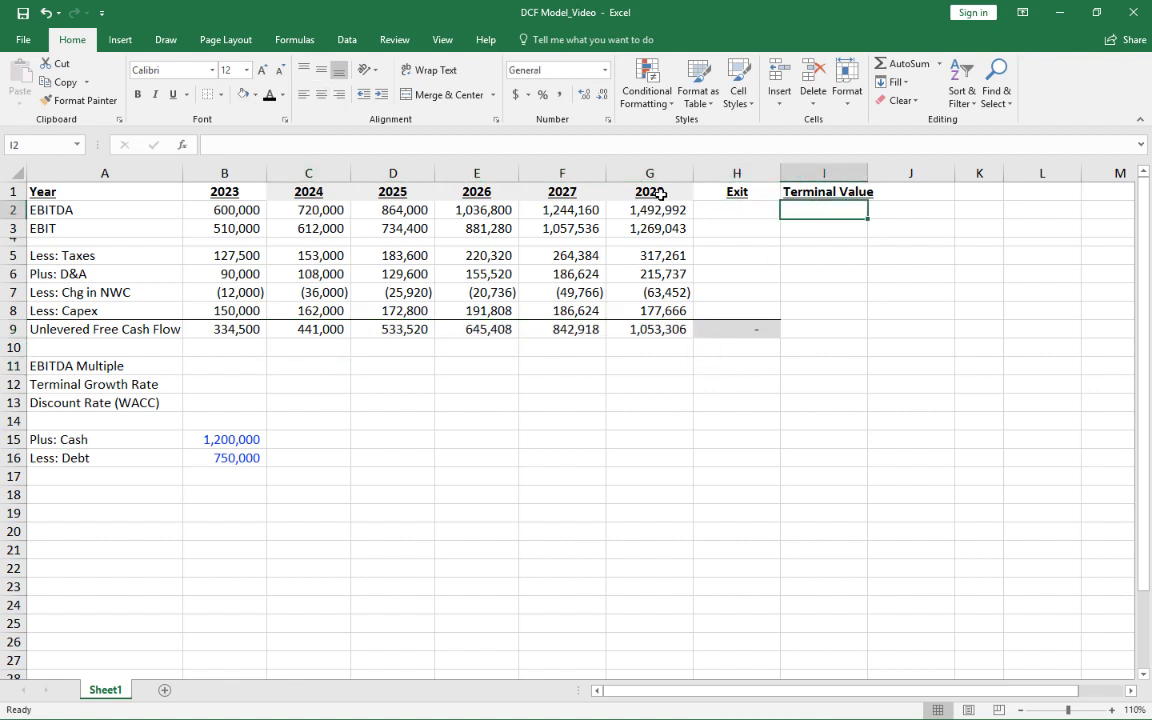
{"action": "left_click_drag", "start_coordinate": [660, 194], "coordinate": [743, 196]}
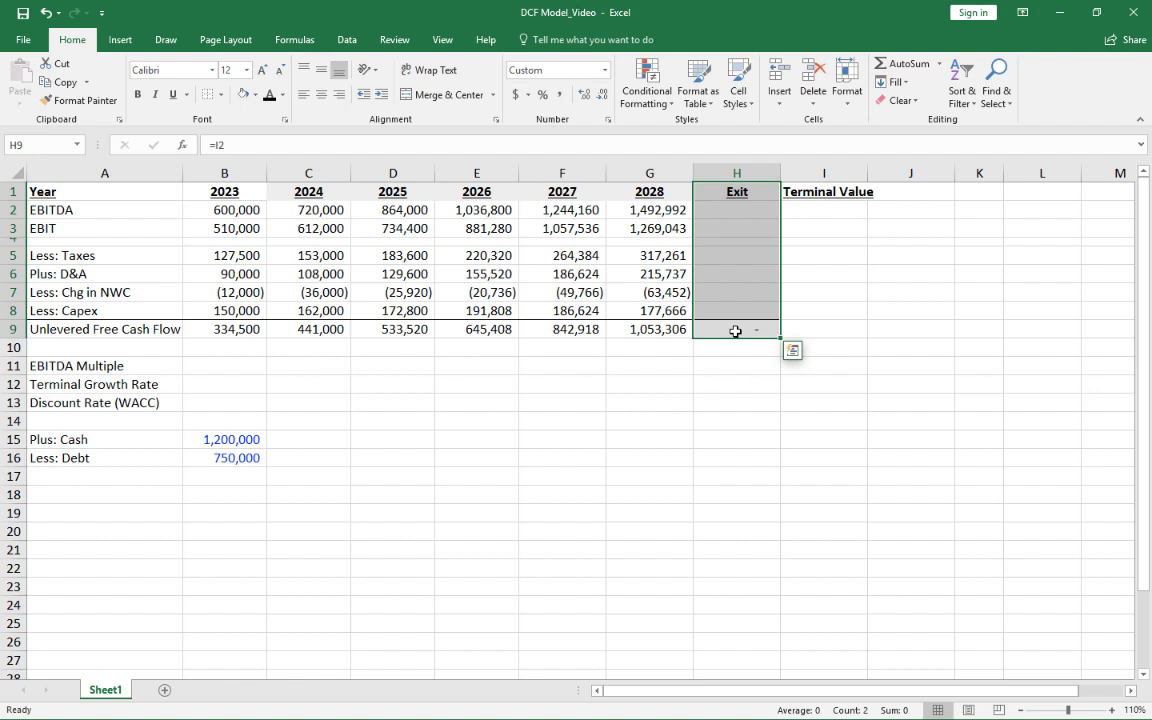
{"action": "left_click", "coordinate": [729, 328]}
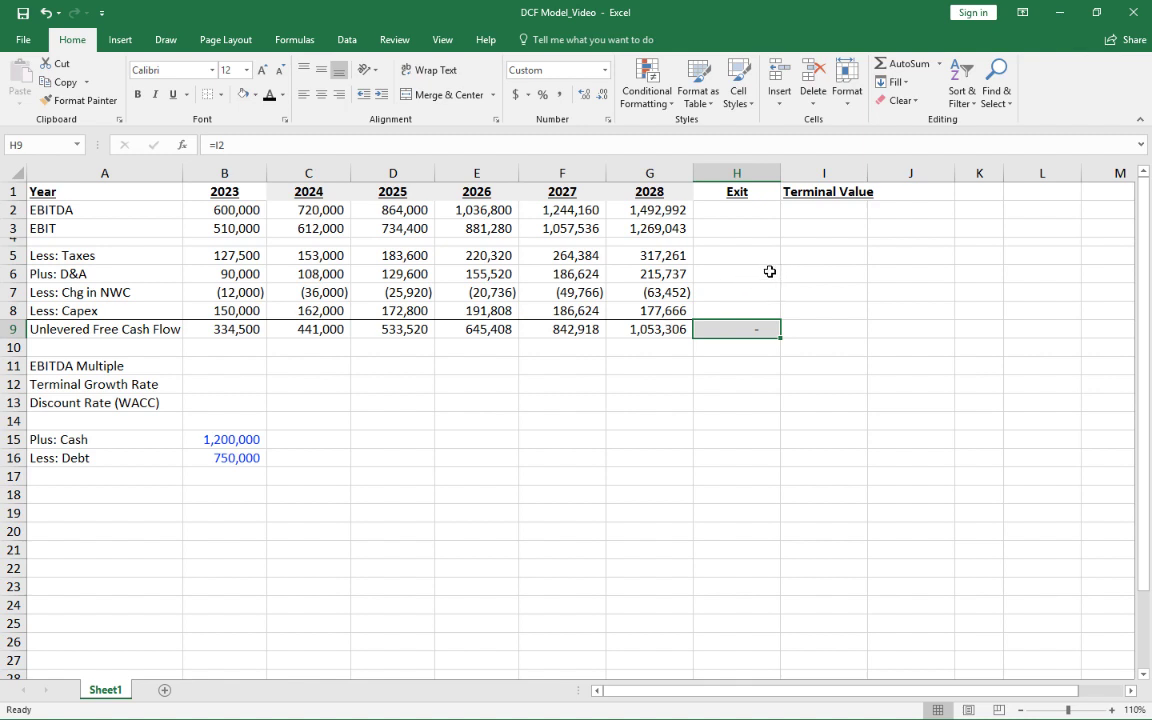
- Add the label 'EBITDA Multiple' in J2
{"action": "left_click", "coordinate": [820, 212]}
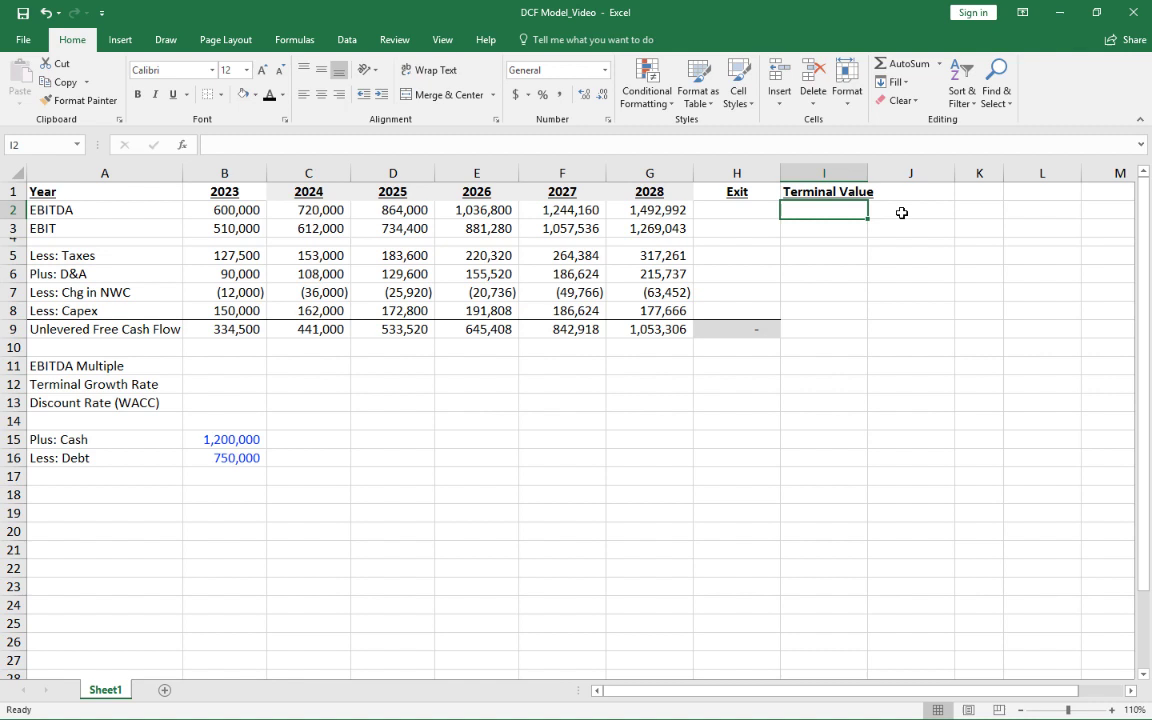
{"action": "left_click", "coordinate": [903, 212]}
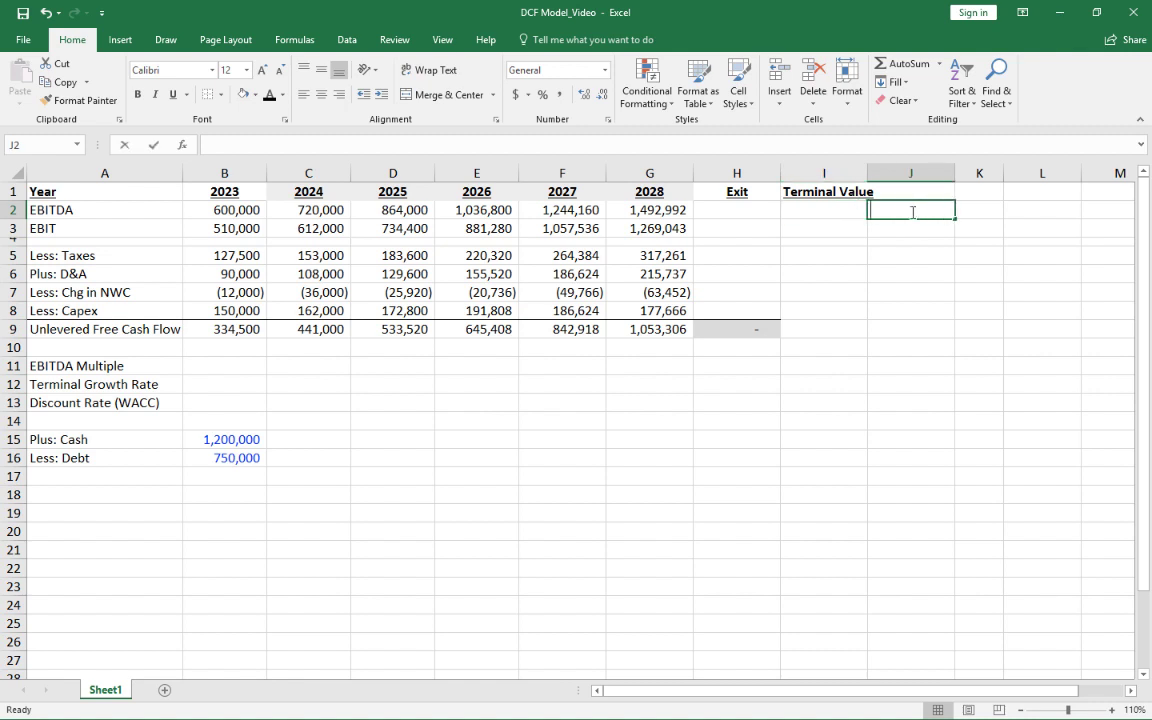
{"action": "type", "text": "EBITDA Multip"}
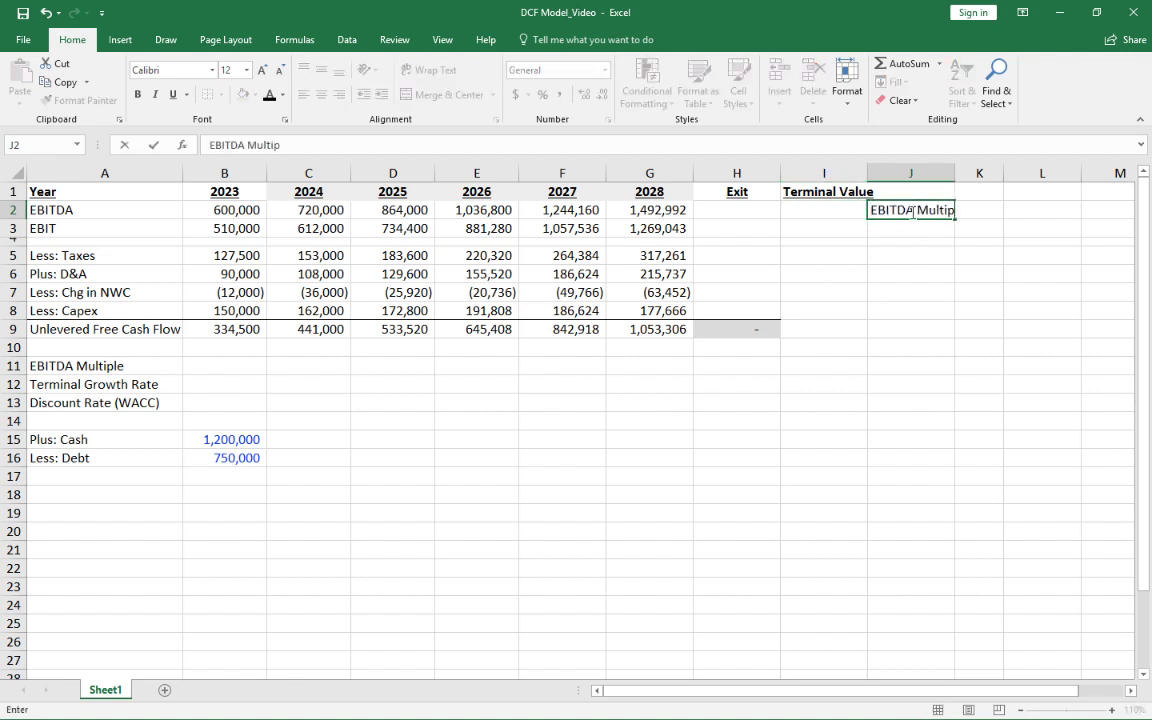
{"action": "type", "text": "le"}
{"action": "key", "text": "Return"}
{"action": "key", "text": "Up"}
{"action": "key", "text": "Left"}
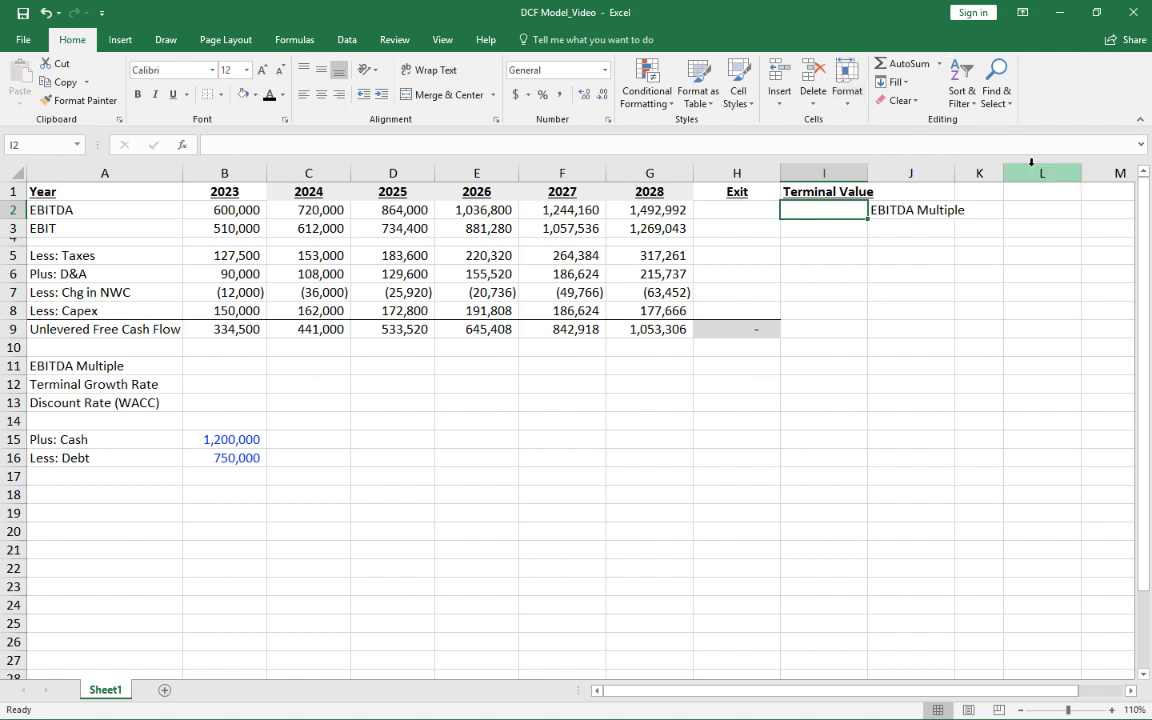
- Enter 10 in B11 in blue input font, displayed as 10.0
{"action": "left_click", "coordinate": [230, 364]}
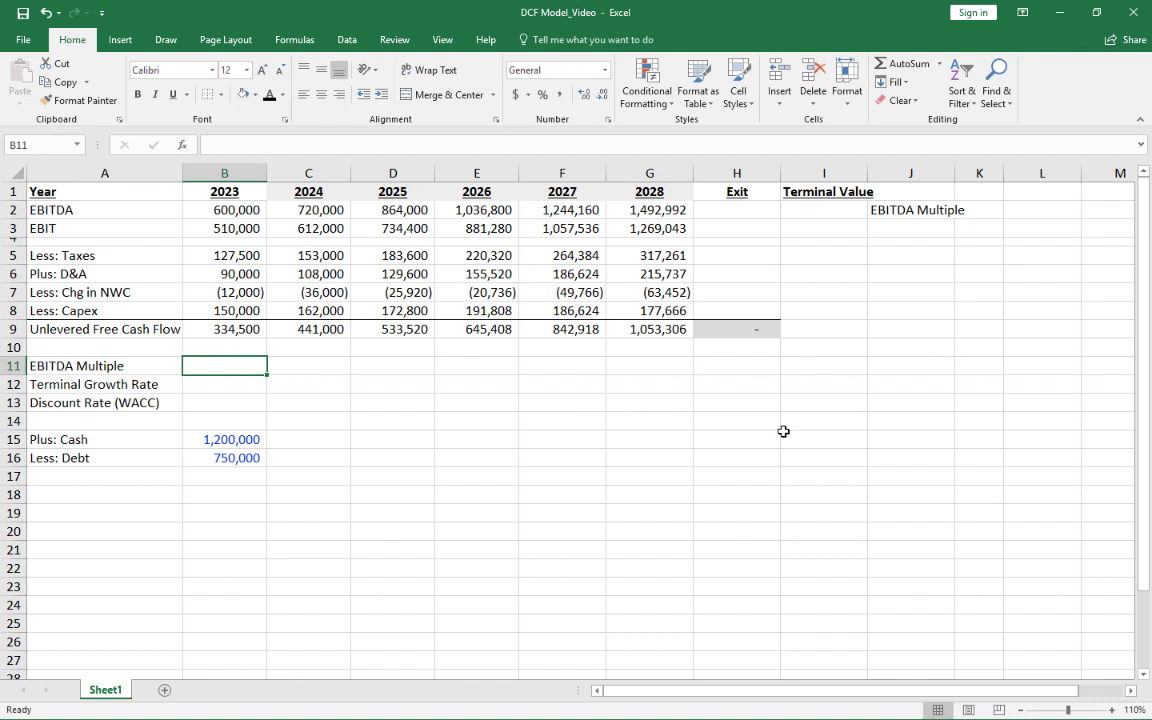
{"action": "type", "text": "10"}
{"action": "key", "text": "ctrl+Return"}
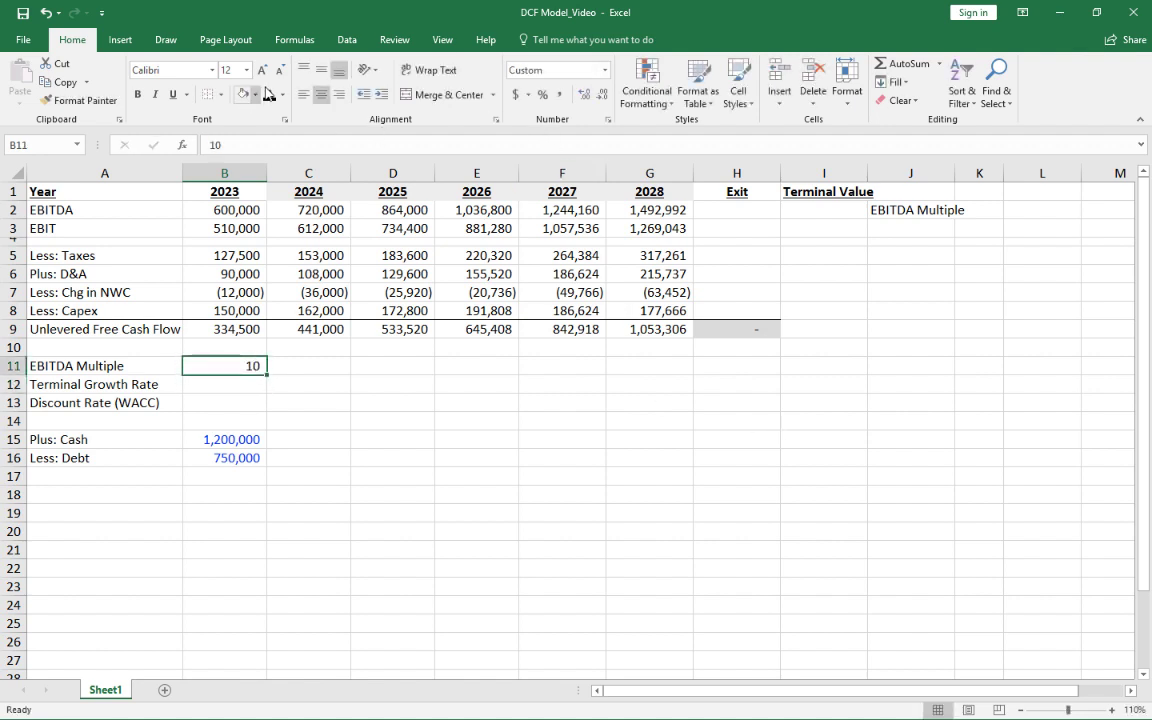
{"action": "left_click", "coordinate": [282, 94]}
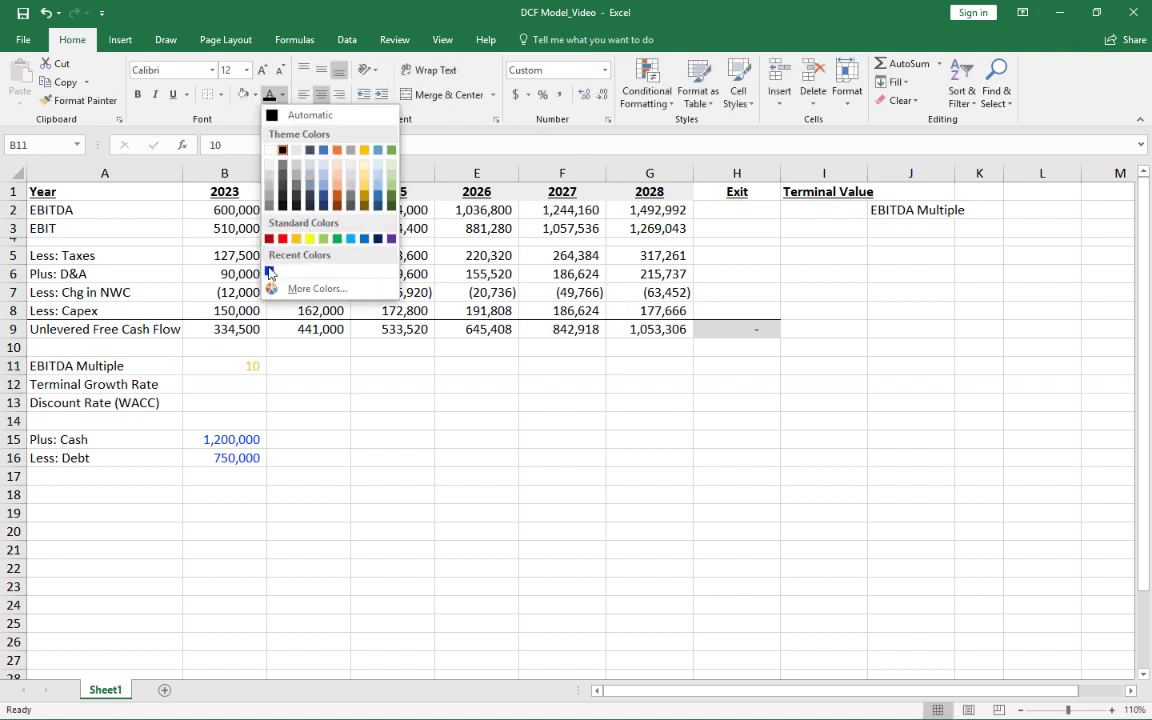
{"action": "left_click", "coordinate": [269, 271]}
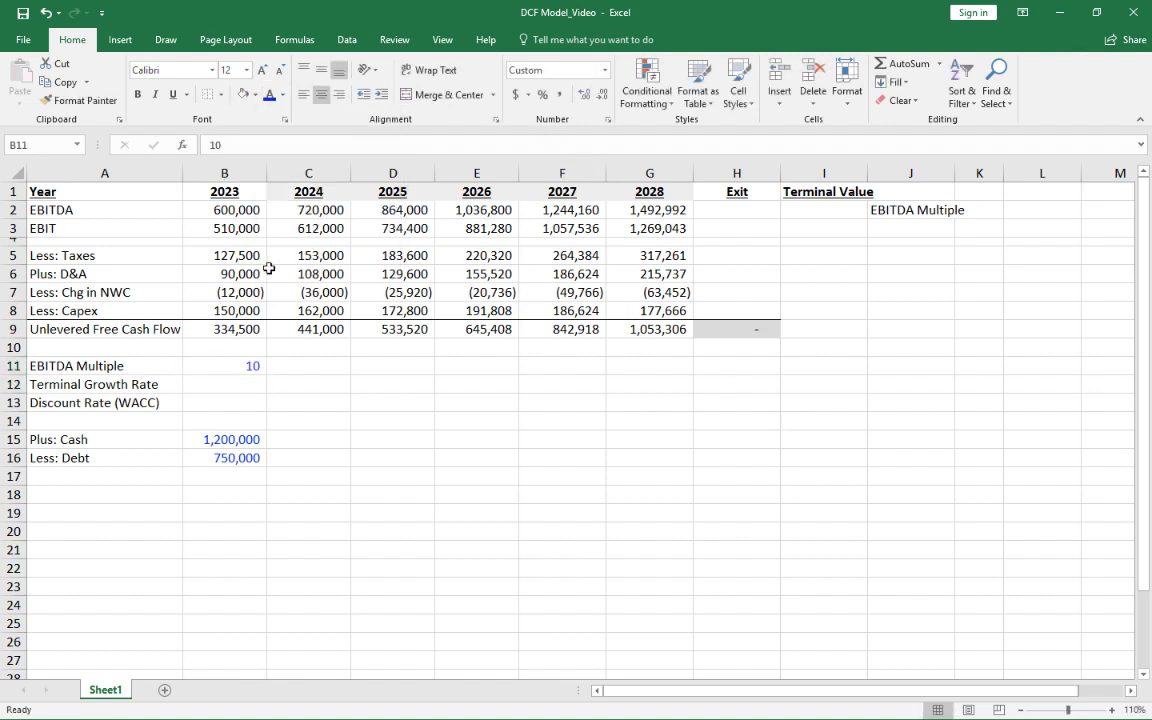
{"action": "left_click", "coordinate": [558, 100]}
{"action": "left_click", "coordinate": [603, 97]}
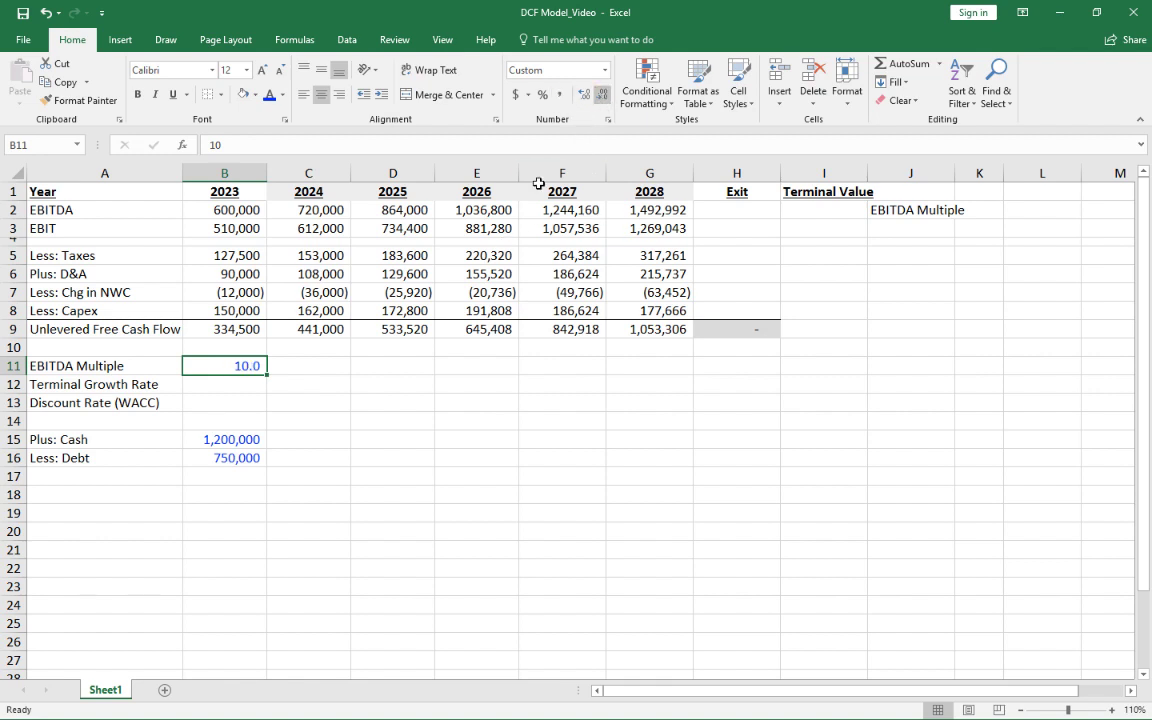
- Enter =G2*B11 in I2 for the exit terminal value of 14,929,920
{"action": "left_click", "coordinate": [807, 209]}
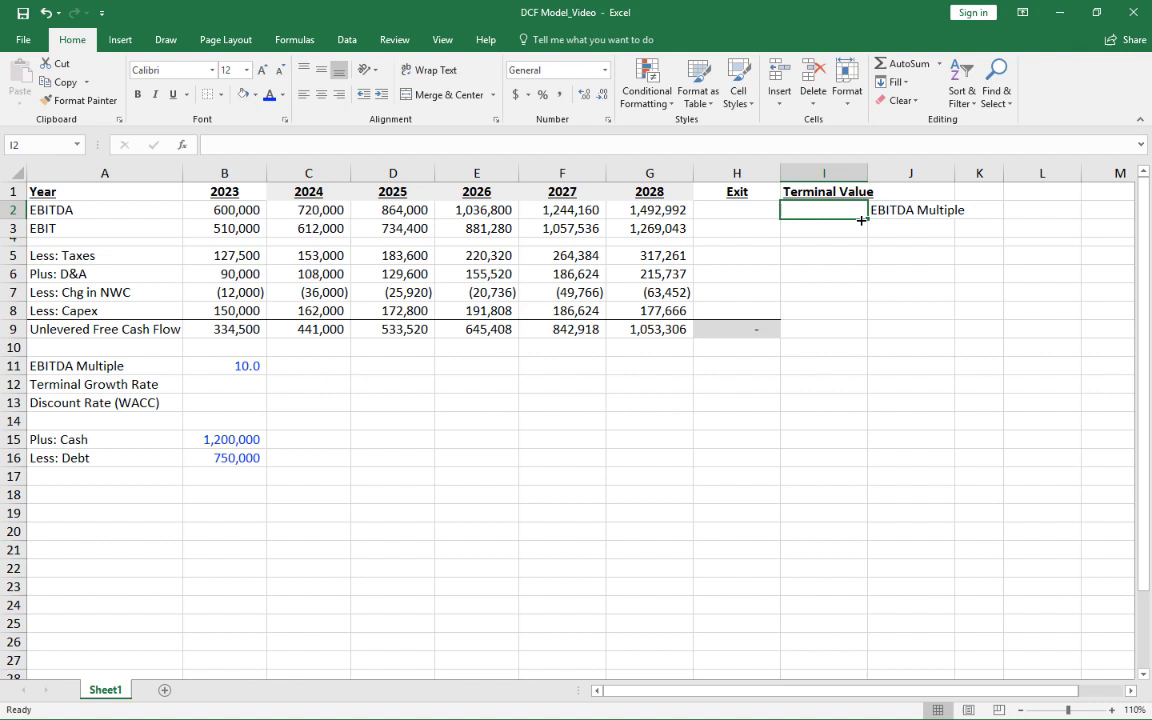
{"action": "type", "text": "="}
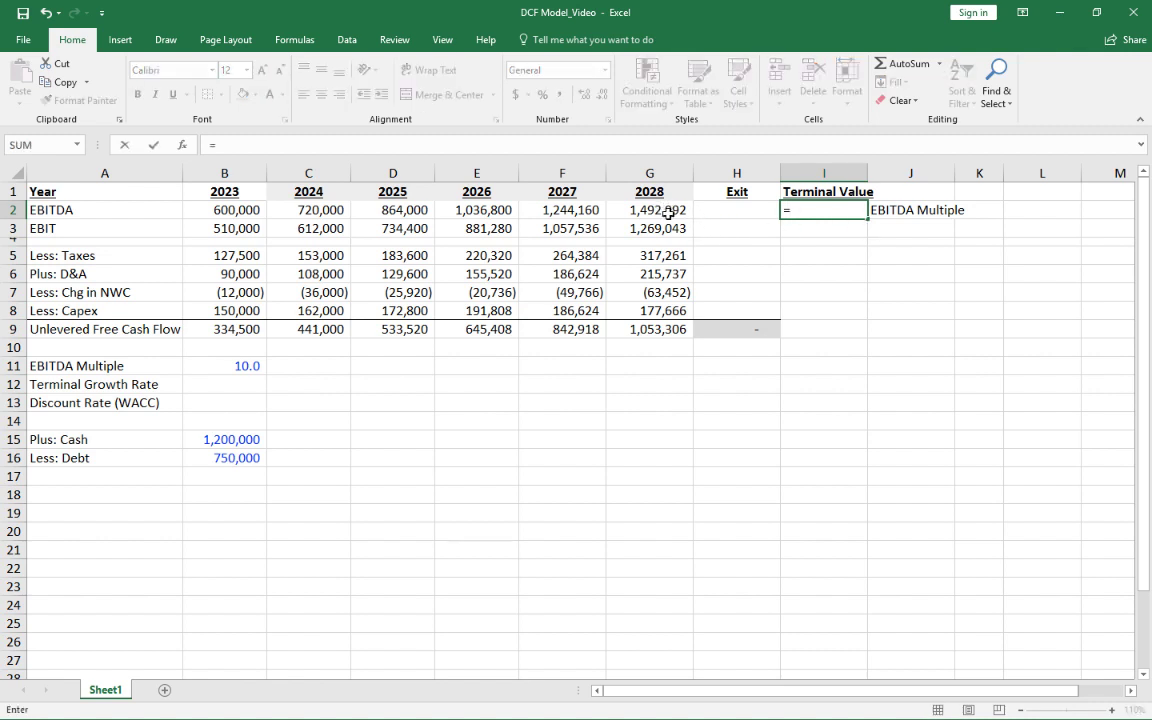
{"action": "left_click", "coordinate": [648, 212]}
{"action": "type", "text": "*"}
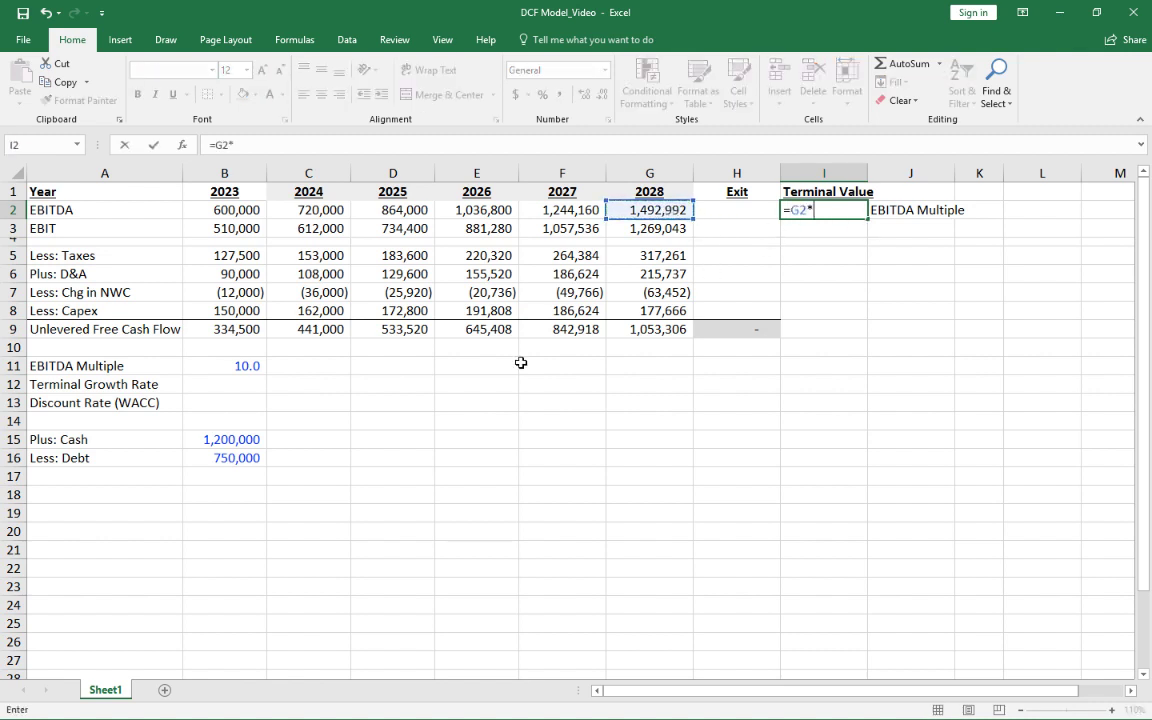
{"action": "left_click", "coordinate": [217, 367]}
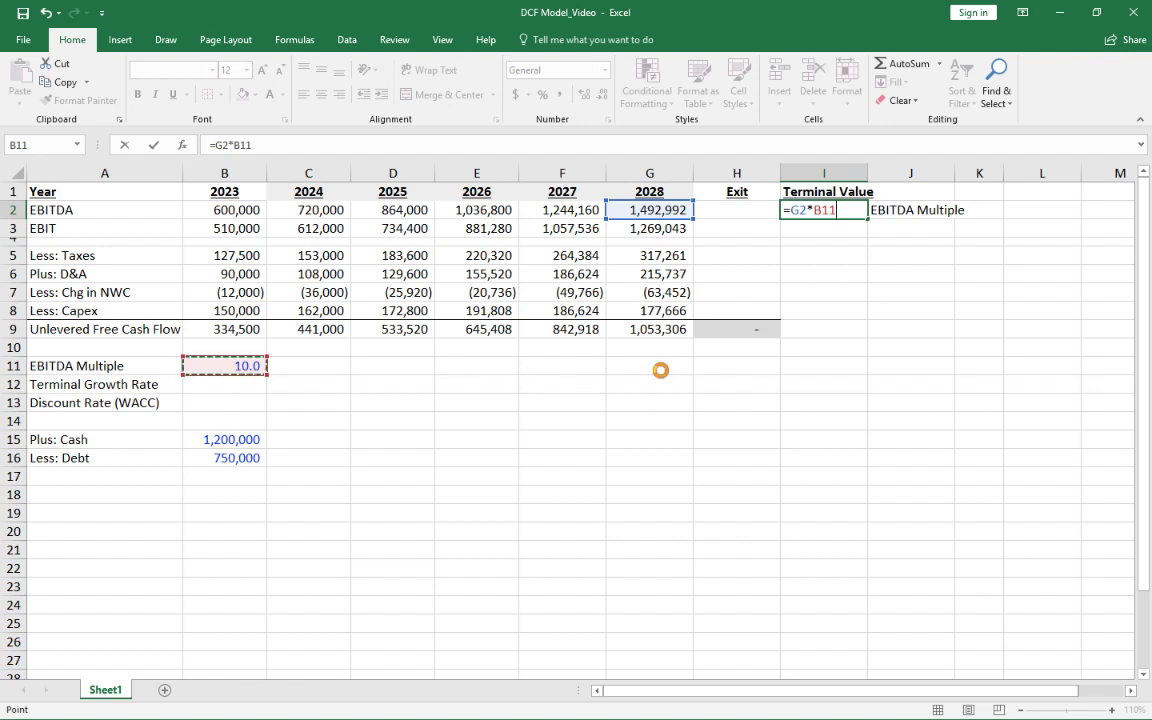
{"action": "key", "text": "Return"}
{"action": "key", "text": "Up"}
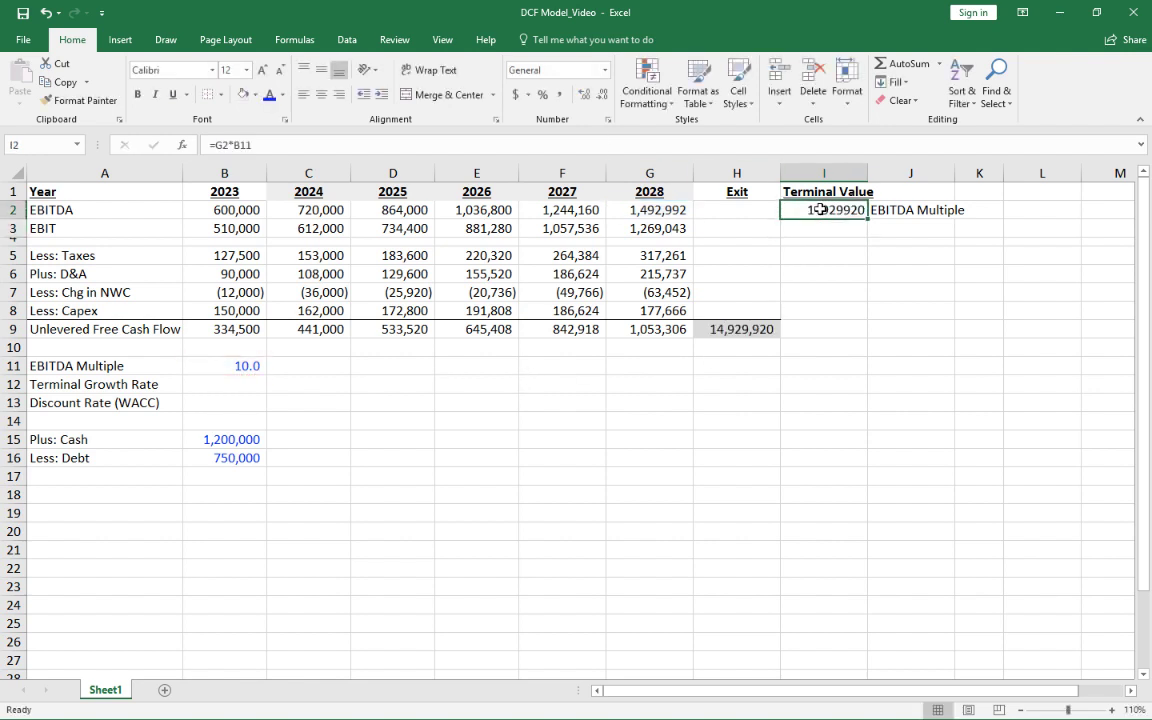
- Tidy the I2:I3 decimal display and begin the 'Perpetual Growth' label in J3
{"action": "left_click_drag", "start_coordinate": [815, 212], "coordinate": [795, 222]}
{"action": "left_click", "coordinate": [585, 95]}
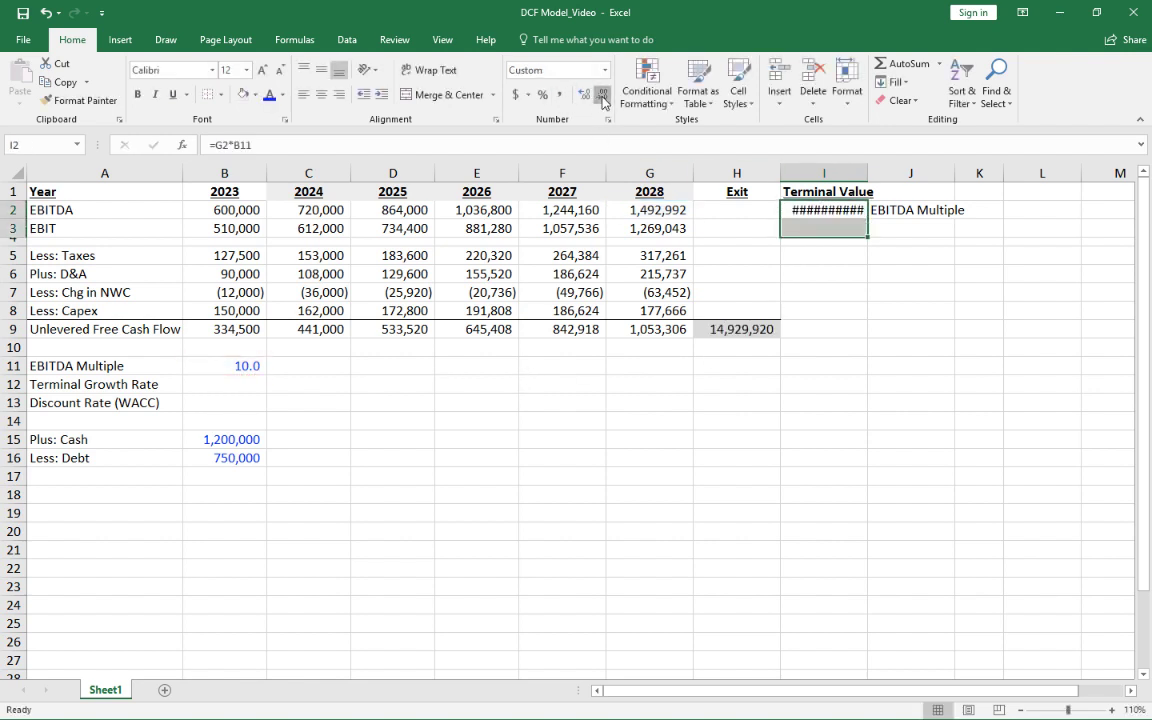
{"action": "left_click", "coordinate": [601, 95]}
{"action": "left_click", "coordinate": [875, 210]}
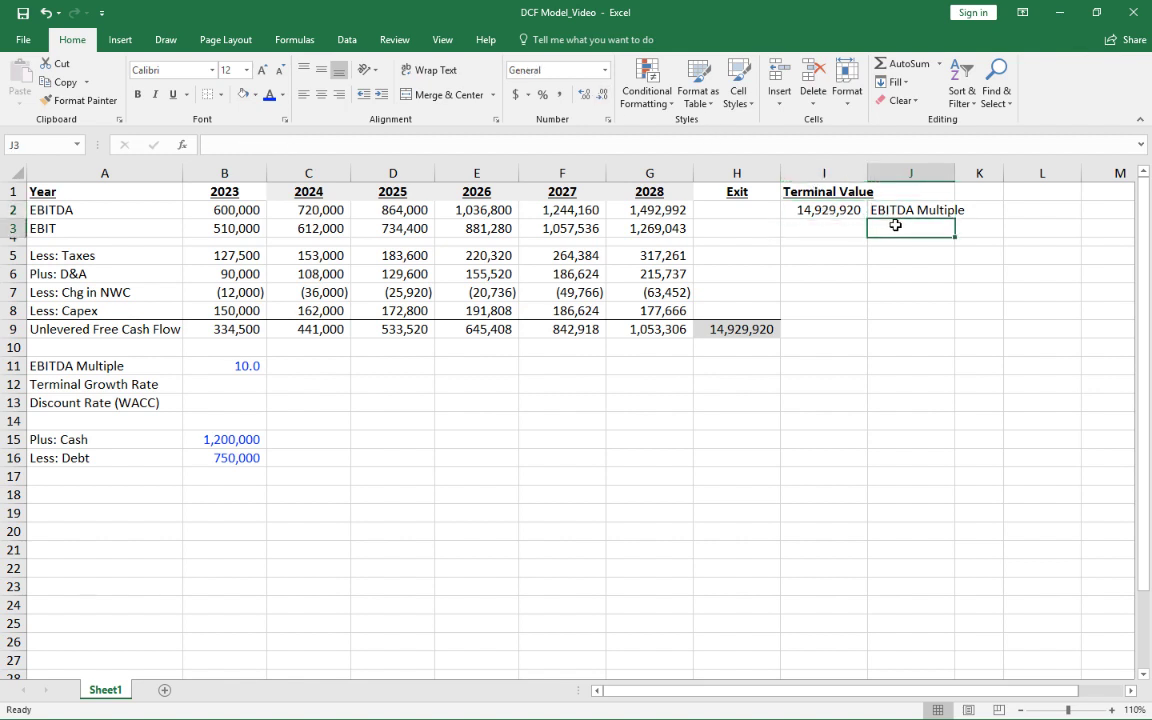
{"action": "type", "text": "Perpetual Gr"}
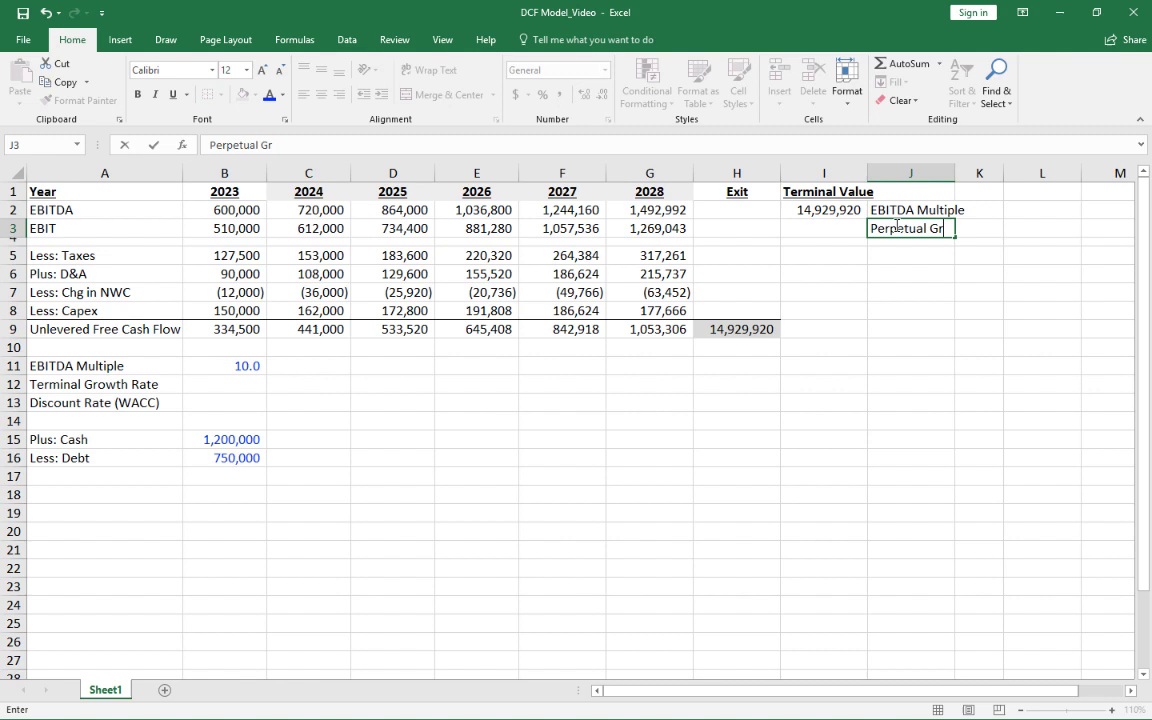
{"action": "type", "text": "owth"}
- Commit the Perpetual Growth label and copy B11's blue input formatting into B12
{"action": "key", "text": "ctrl+Return"}
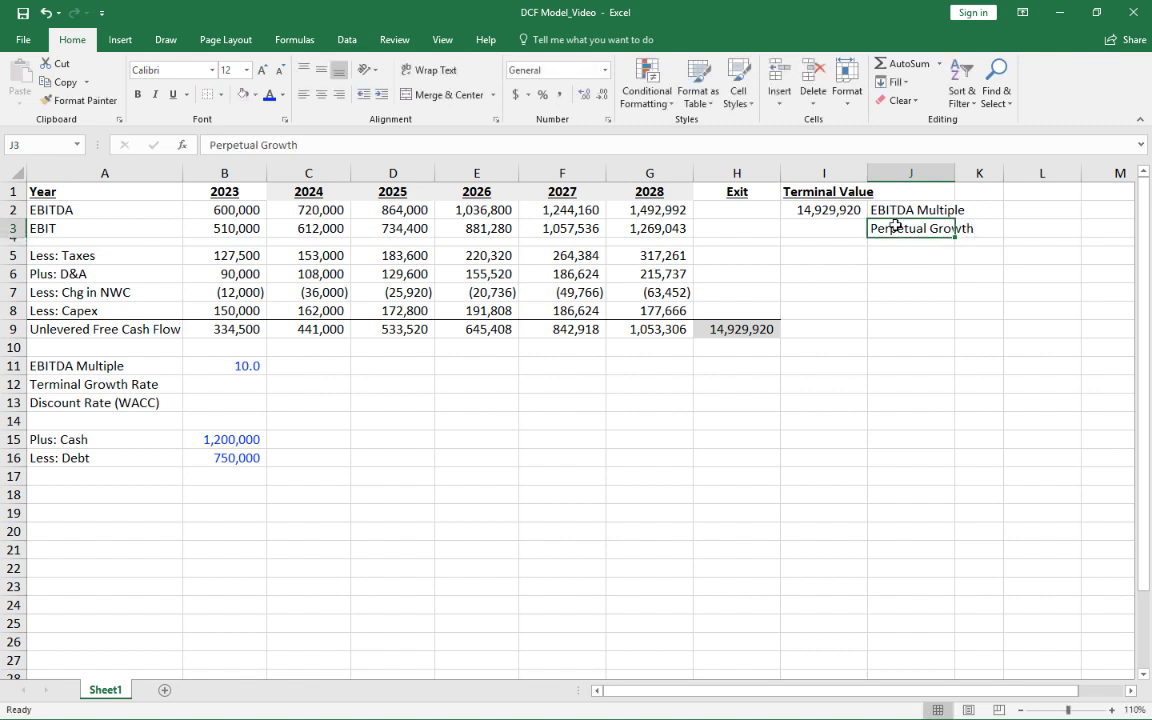
{"action": "left_click", "coordinate": [818, 229]}
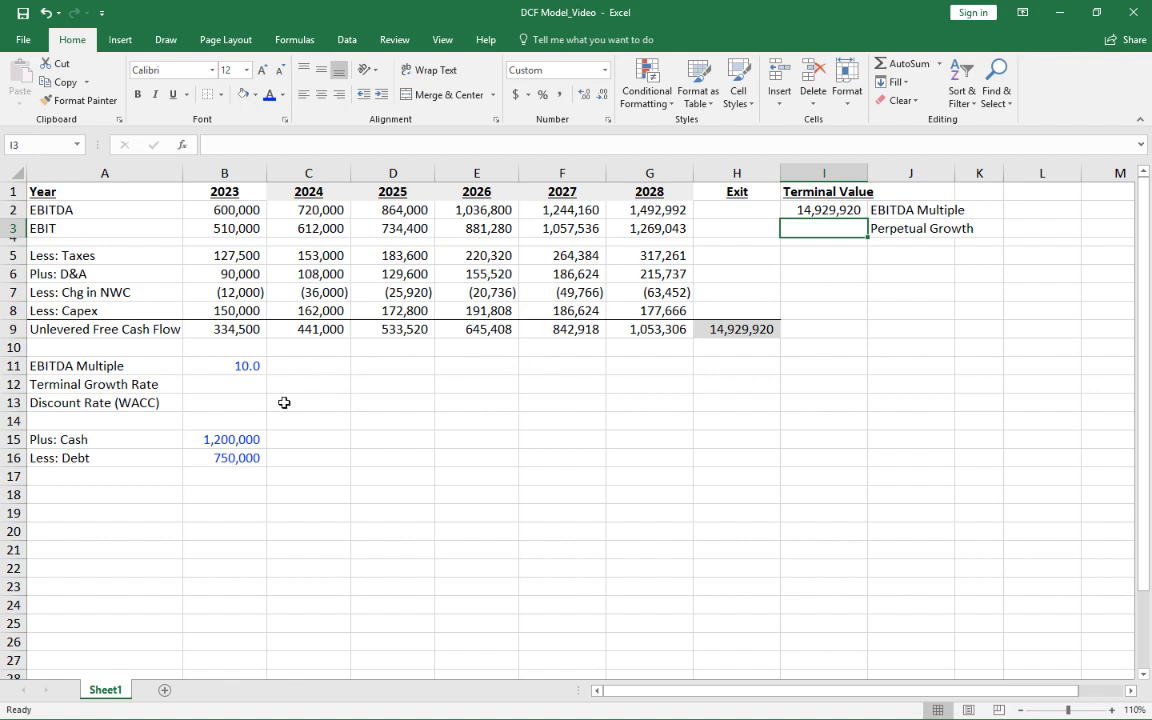
{"action": "left_click", "coordinate": [232, 364]}
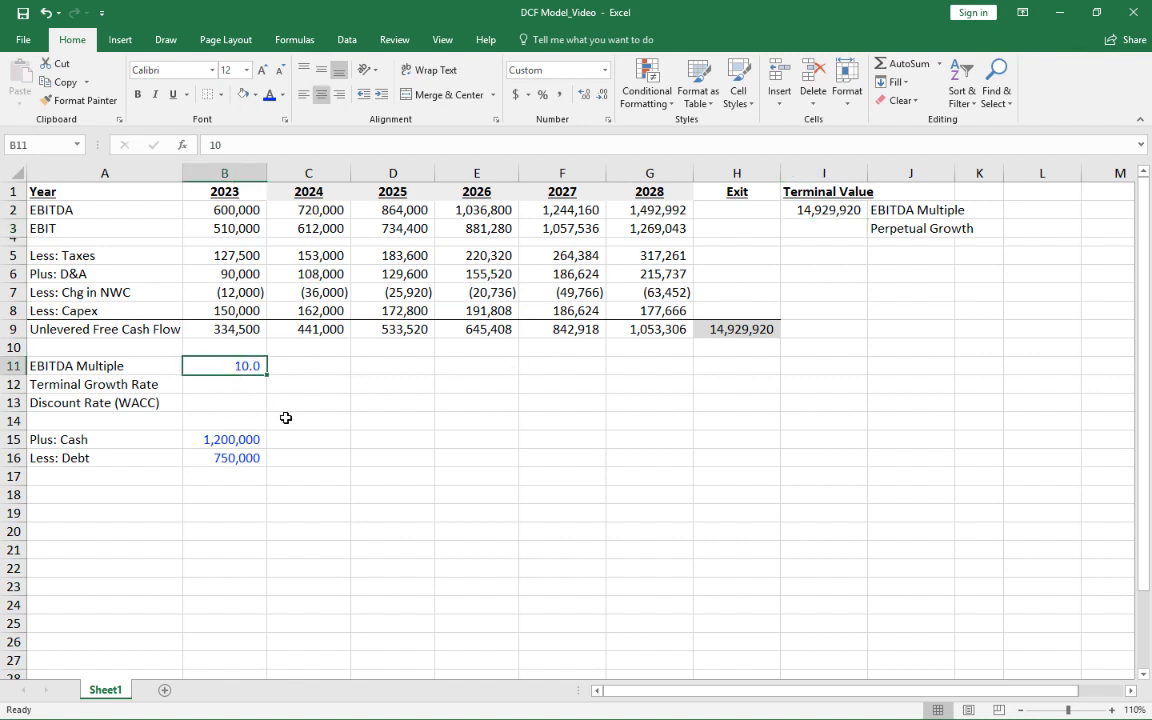
{"action": "key", "text": "ctrl+c"}
{"action": "key", "text": "Down"}
{"action": "key", "text": "ctrl+v"}
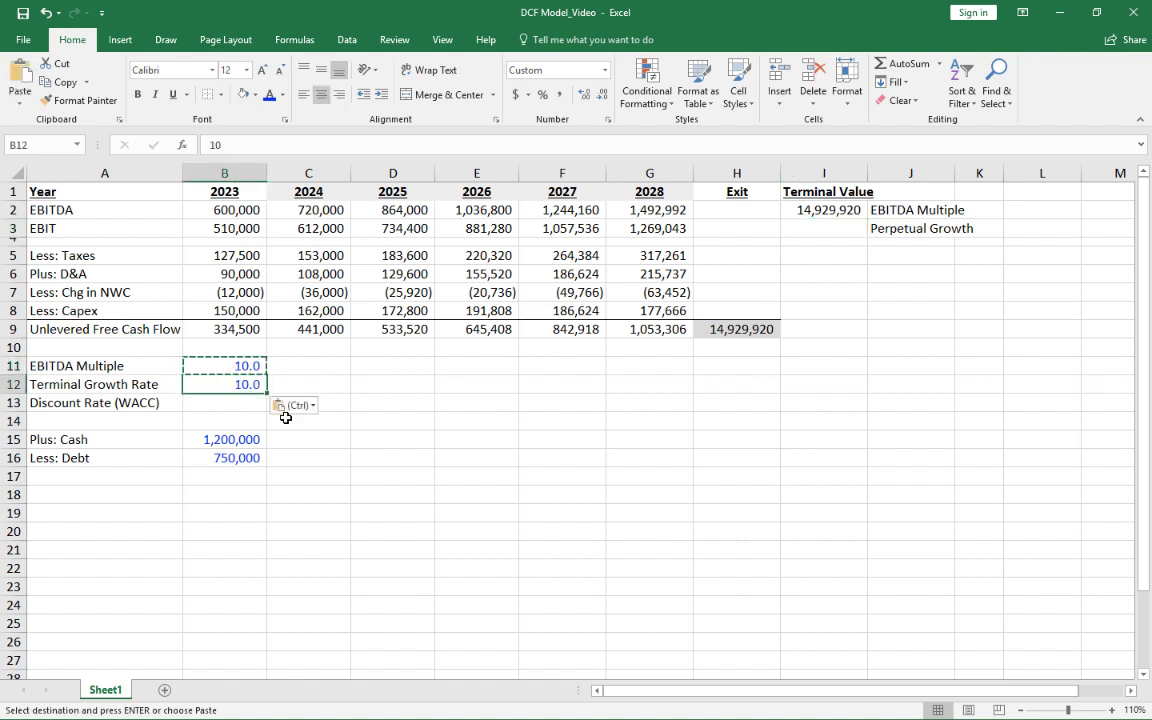
- Make B12 a right-aligned percentage reading 2.0% terminal growth
{"action": "left_click", "coordinate": [542, 94]}
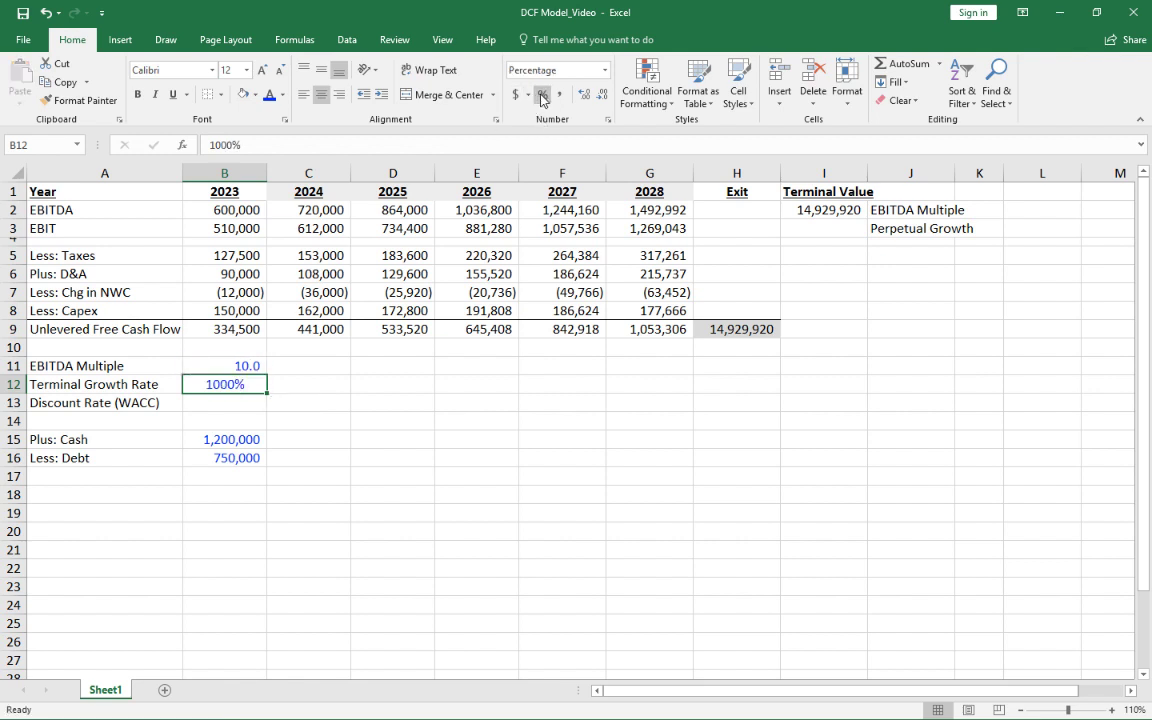
{"action": "key", "text": "alt+h"}
{"action": "type", "text": "ar"}
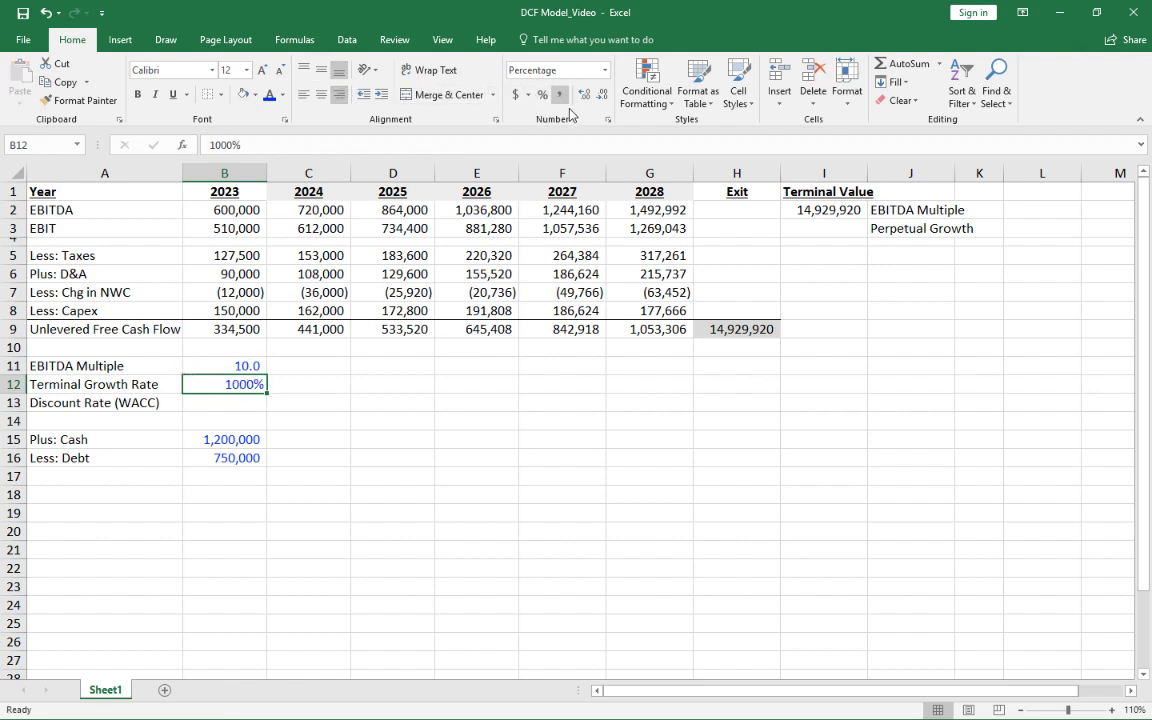
{"action": "type", "text": "2"}
{"action": "key", "text": "Return"}
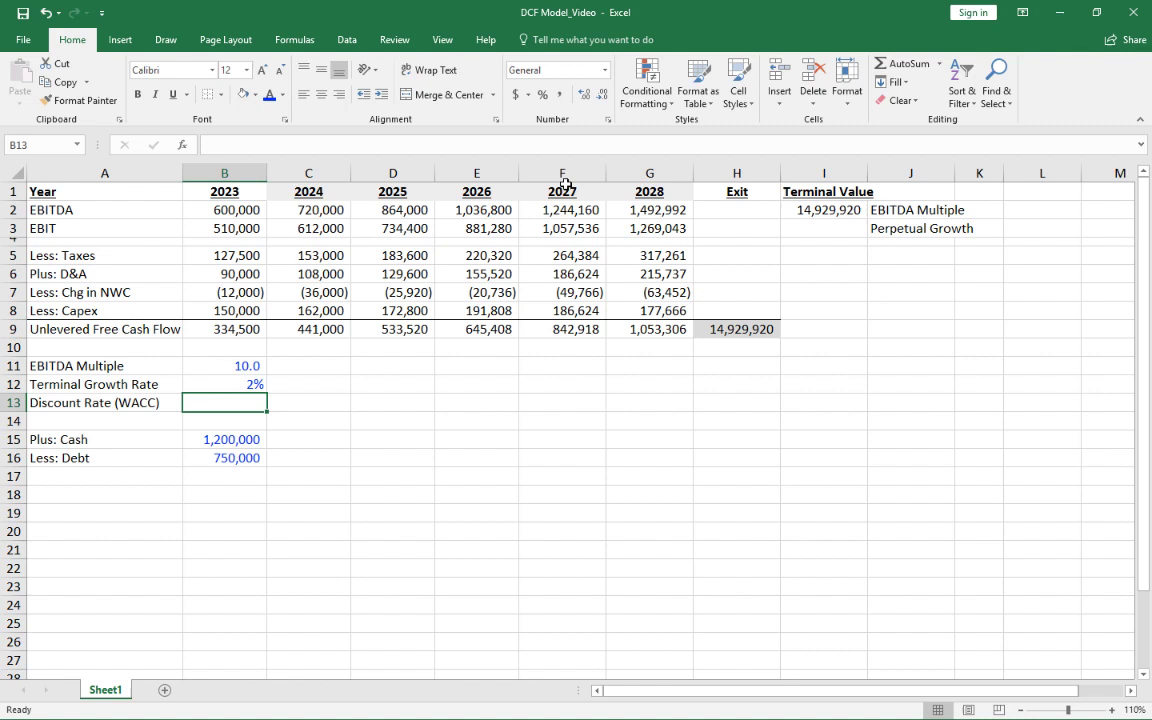
{"action": "key", "text": "Up"}
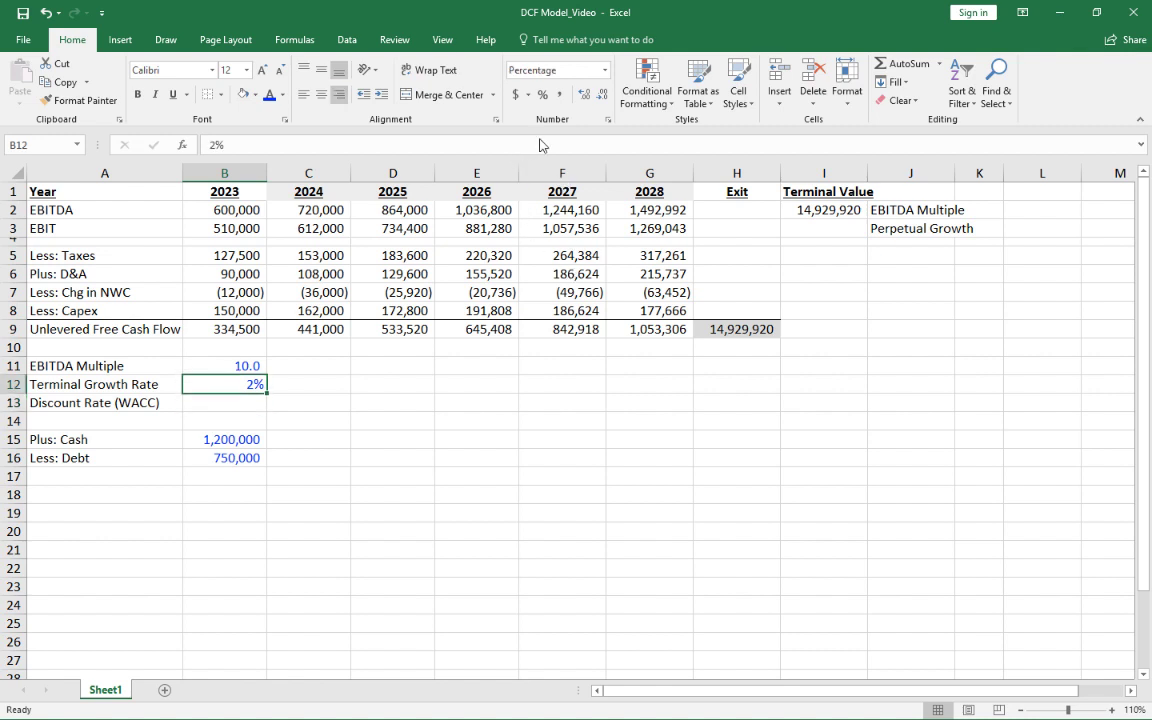
{"action": "left_click", "coordinate": [584, 94]}
- Step right and back to reselect the growth rate cell
{"action": "key", "text": "Right"}
{"action": "key", "text": "Left"}
- Copy B12's blue percentage format into B13 and enter a 10% discount rate
{"action": "key", "text": "ctrl+c"}
{"action": "key", "text": "Down"}
{"action": "key", "text": "ctrl+v"}
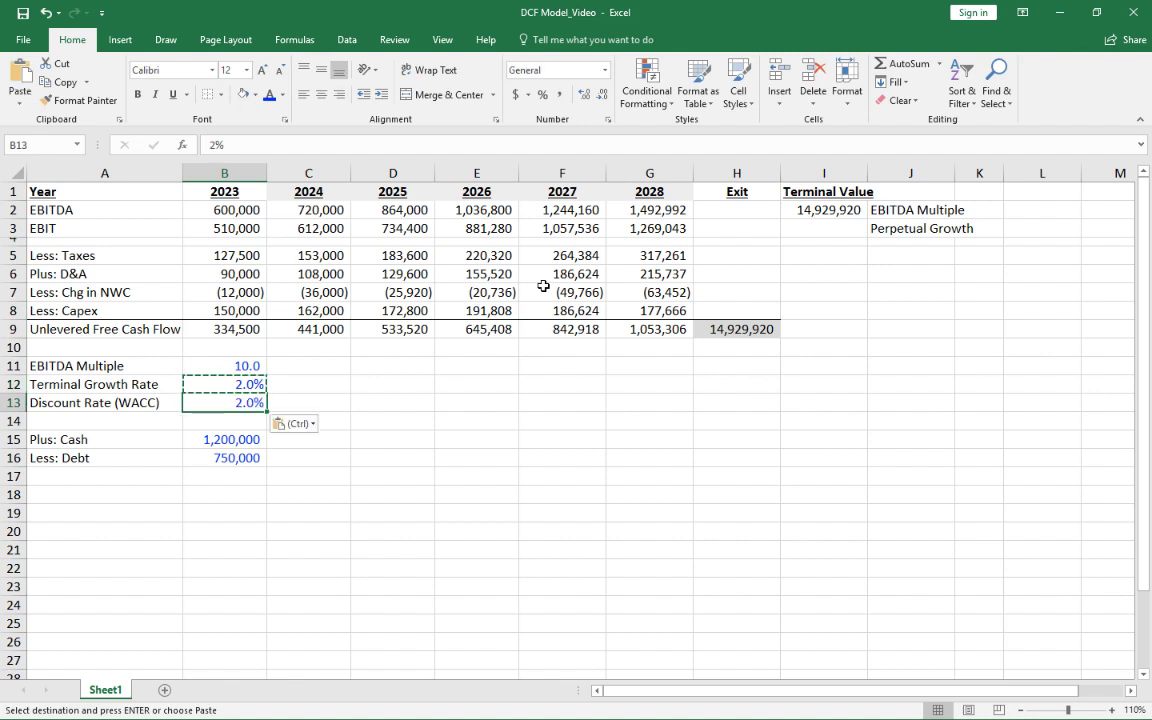
{"action": "type", "text": "10"}
{"action": "key", "text": "Return"}
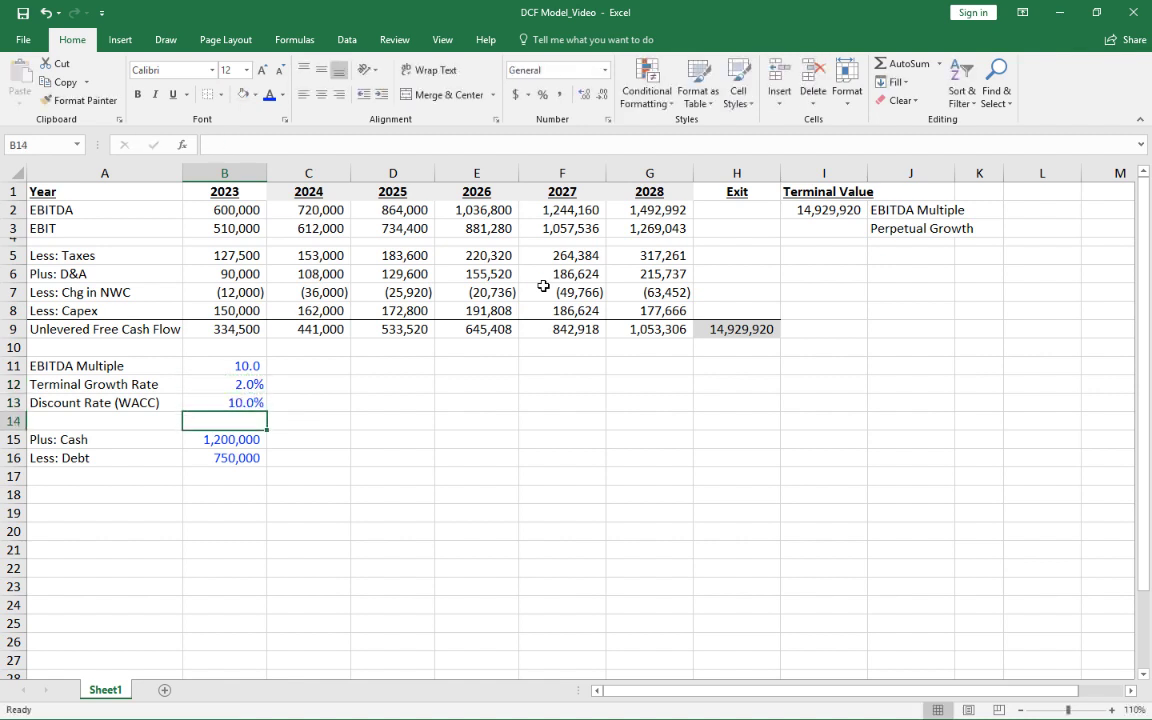
{"action": "key", "text": "Up"}
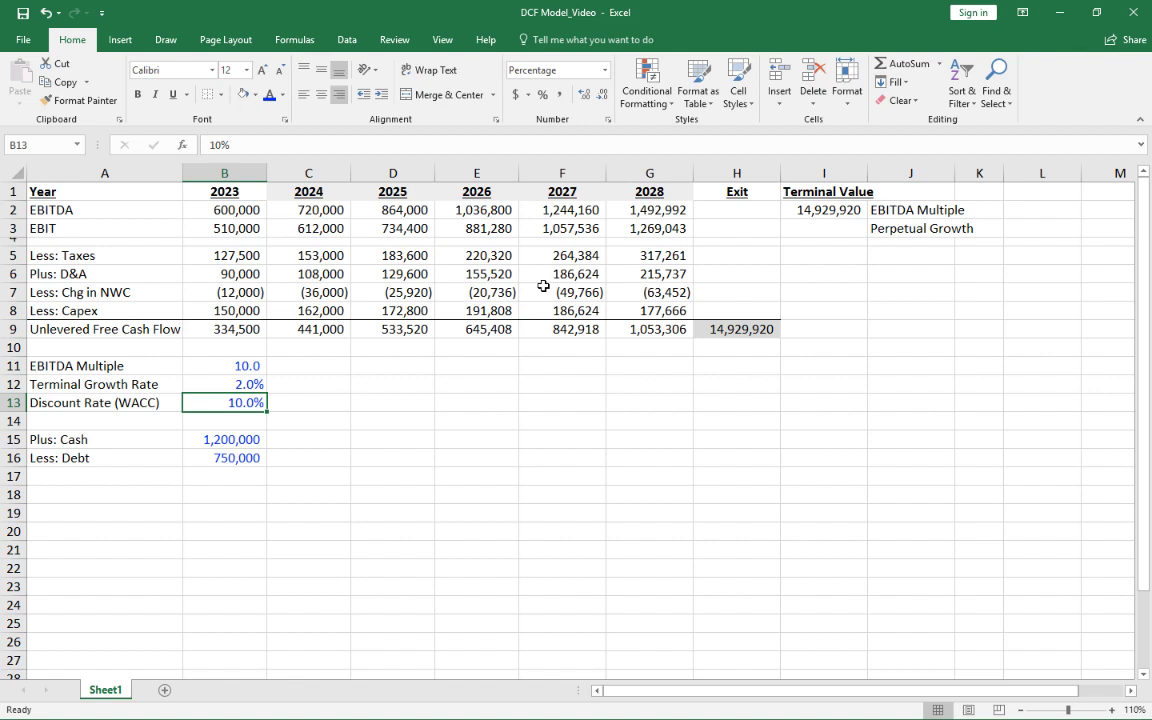
{"action": "key", "text": "Right"}
{"action": "key", "text": "Left"}
{"action": "left_click", "coordinate": [838, 229]}
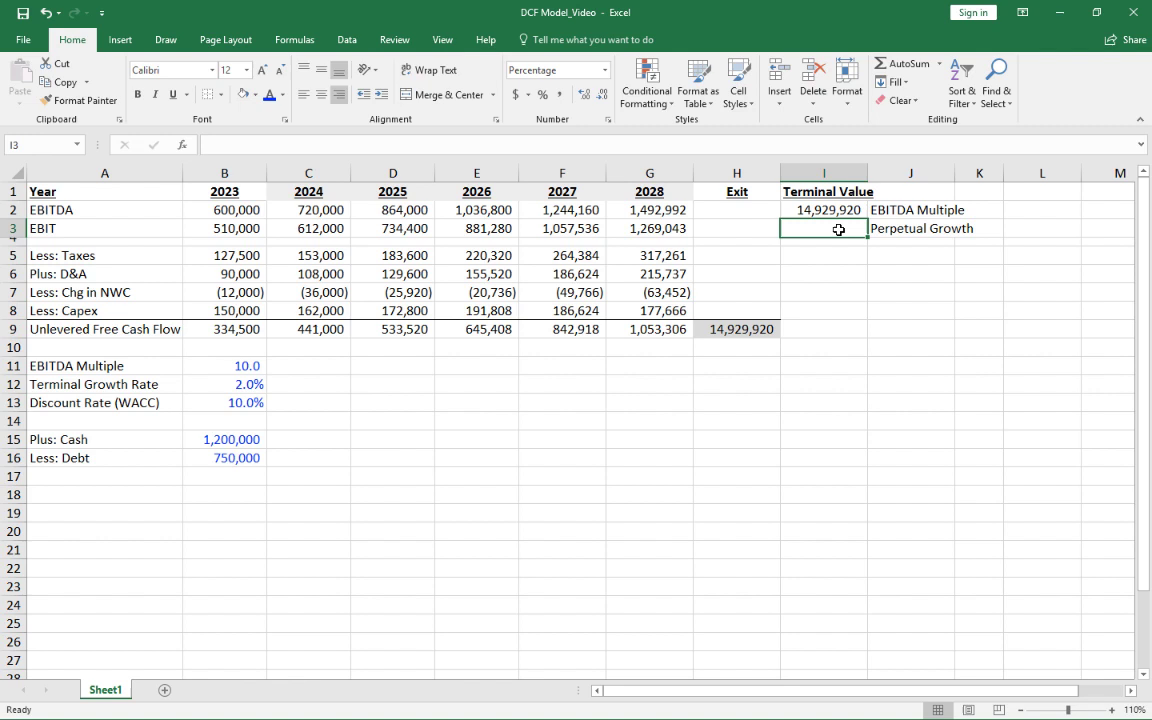
{"action": "type", "text": "="}
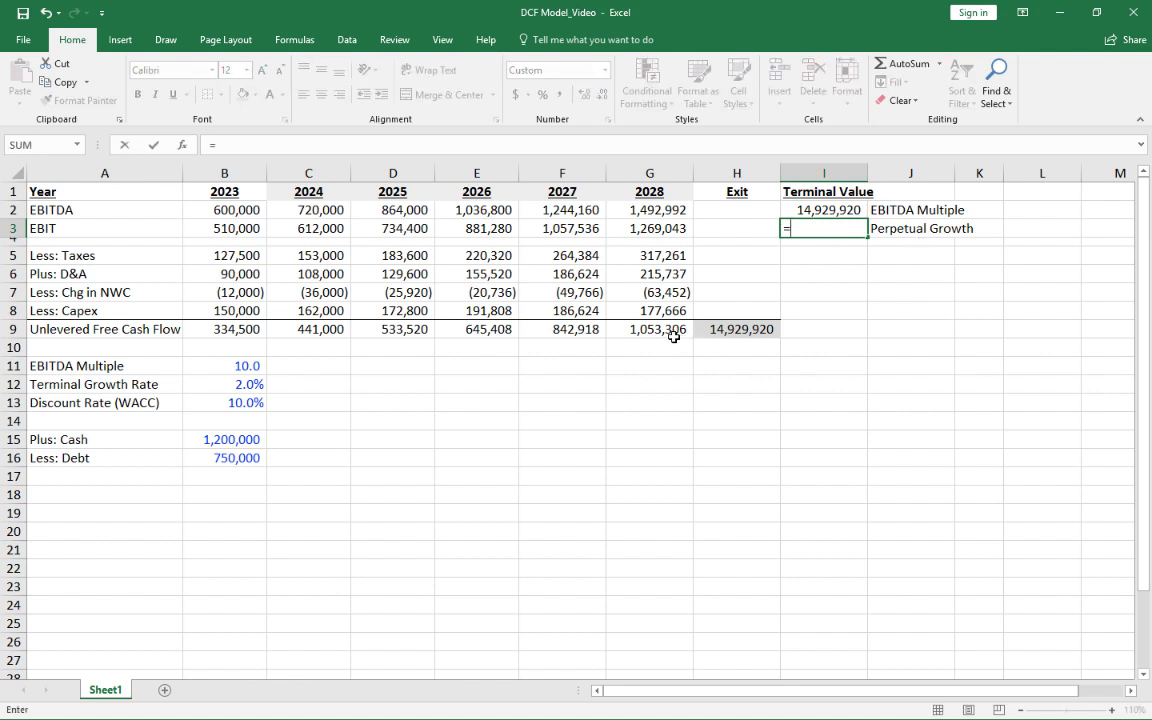
{"action": "left_click", "coordinate": [639, 339]}
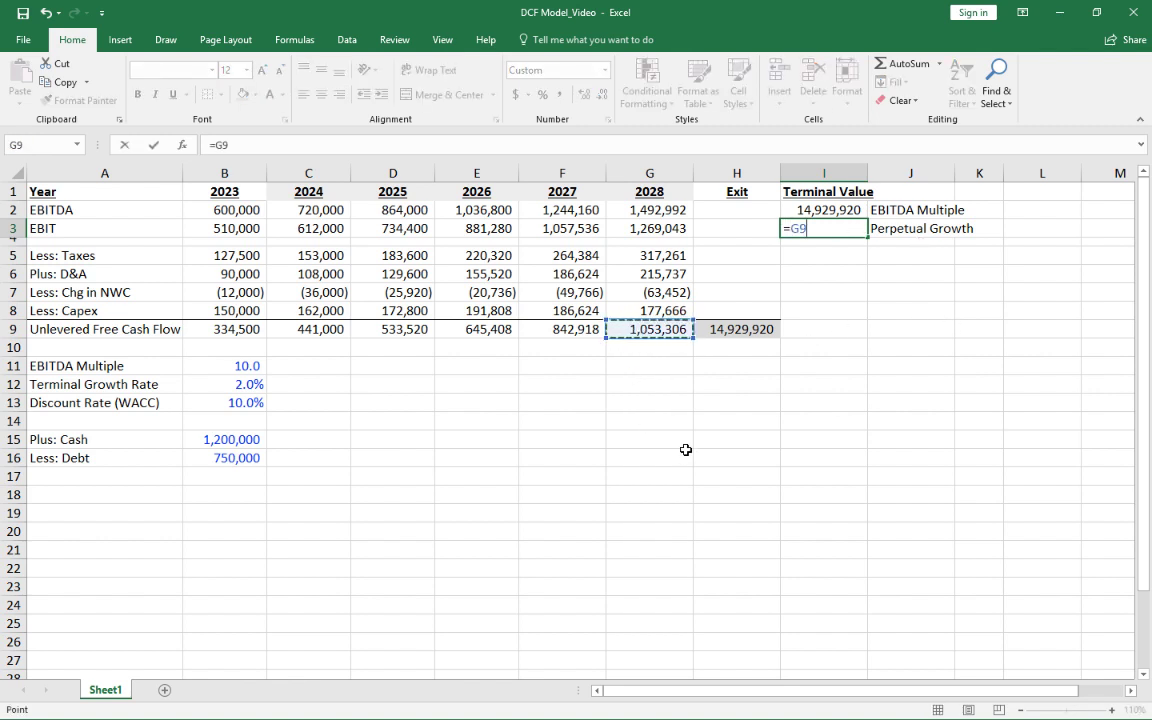
{"action": "type", "text": "/("}
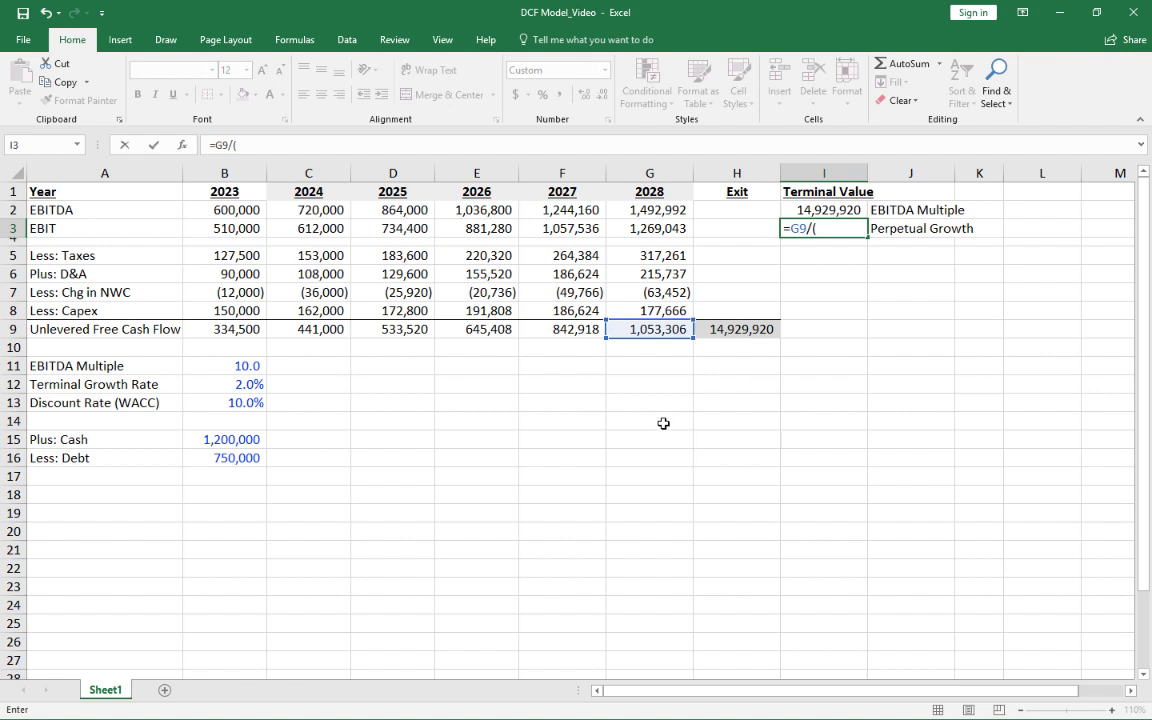
{"action": "left_click", "coordinate": [240, 401]}
{"action": "type", "text": "-"}
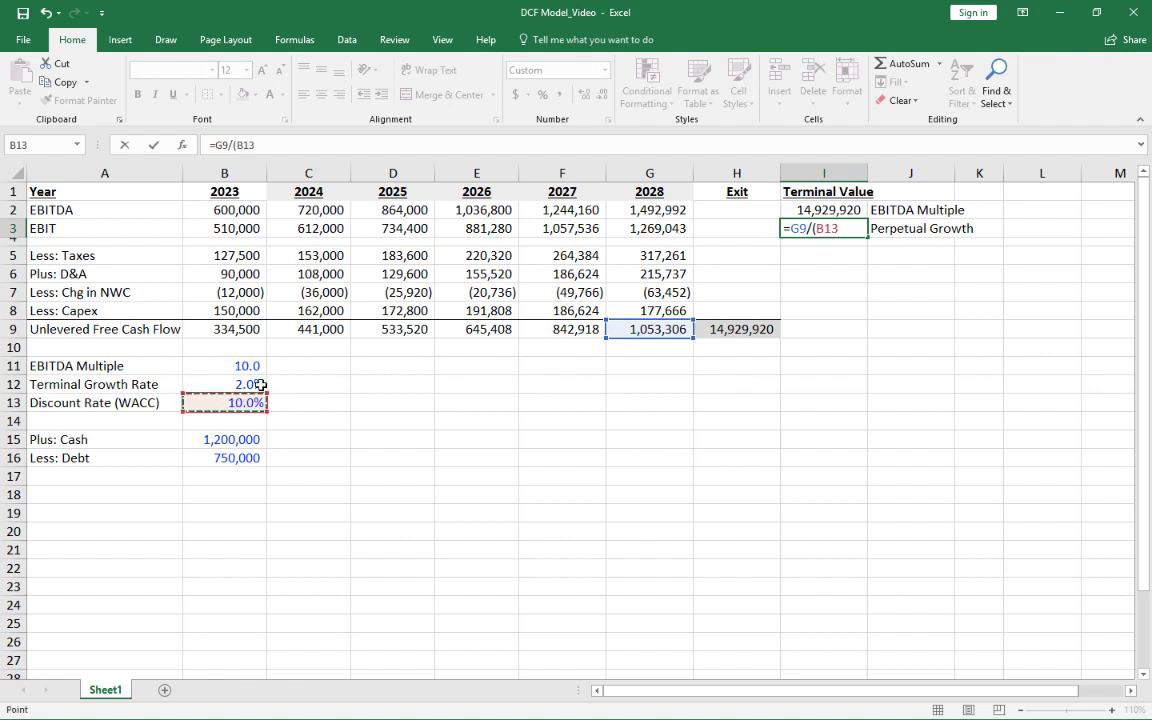
{"action": "left_click", "coordinate": [238, 384]}
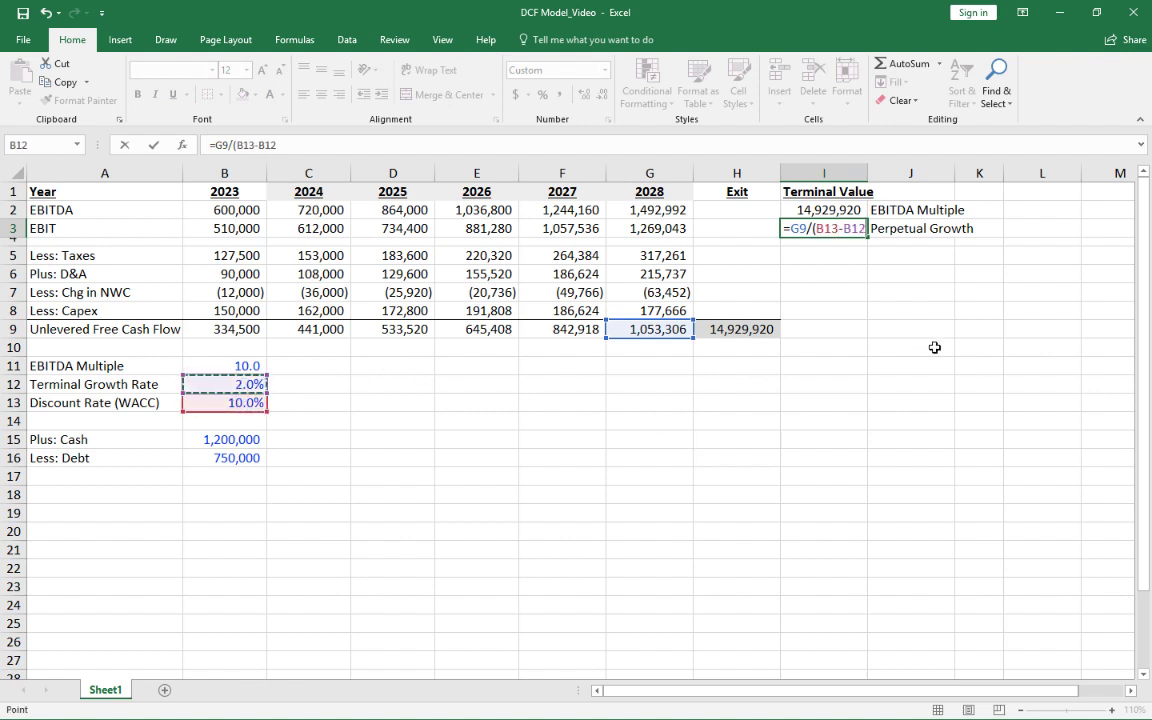
{"action": "type", "text": ")"}
{"action": "key", "text": "Return"}
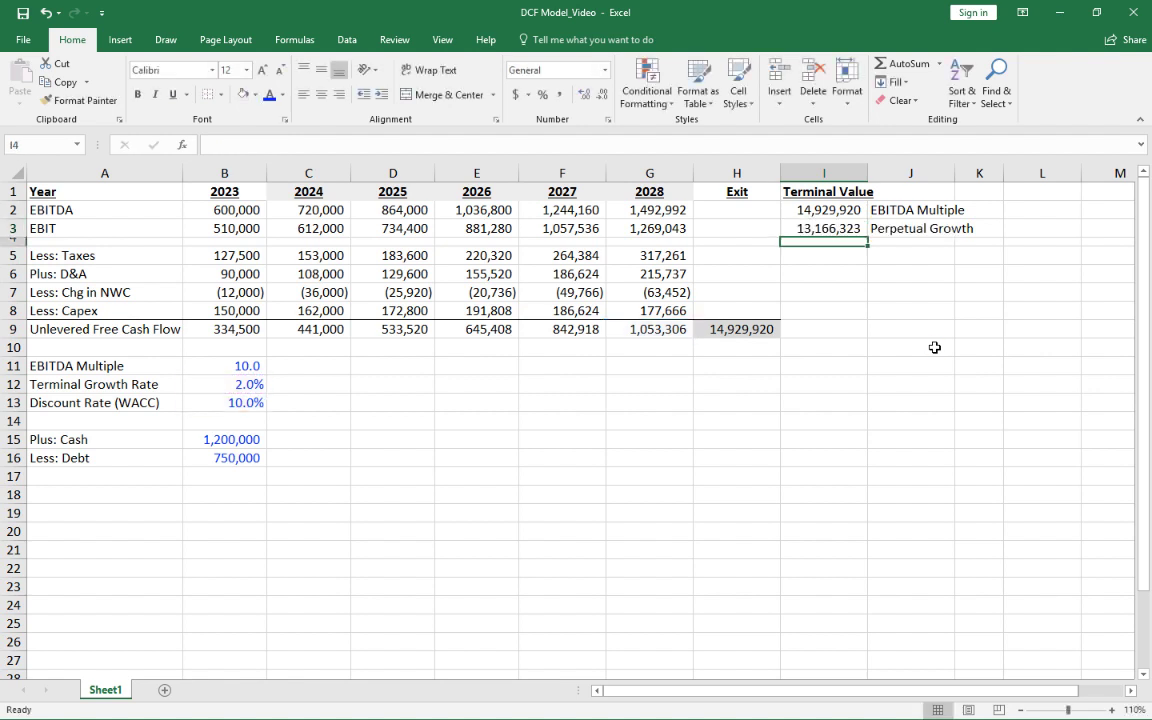
{"action": "key", "text": "Up"}
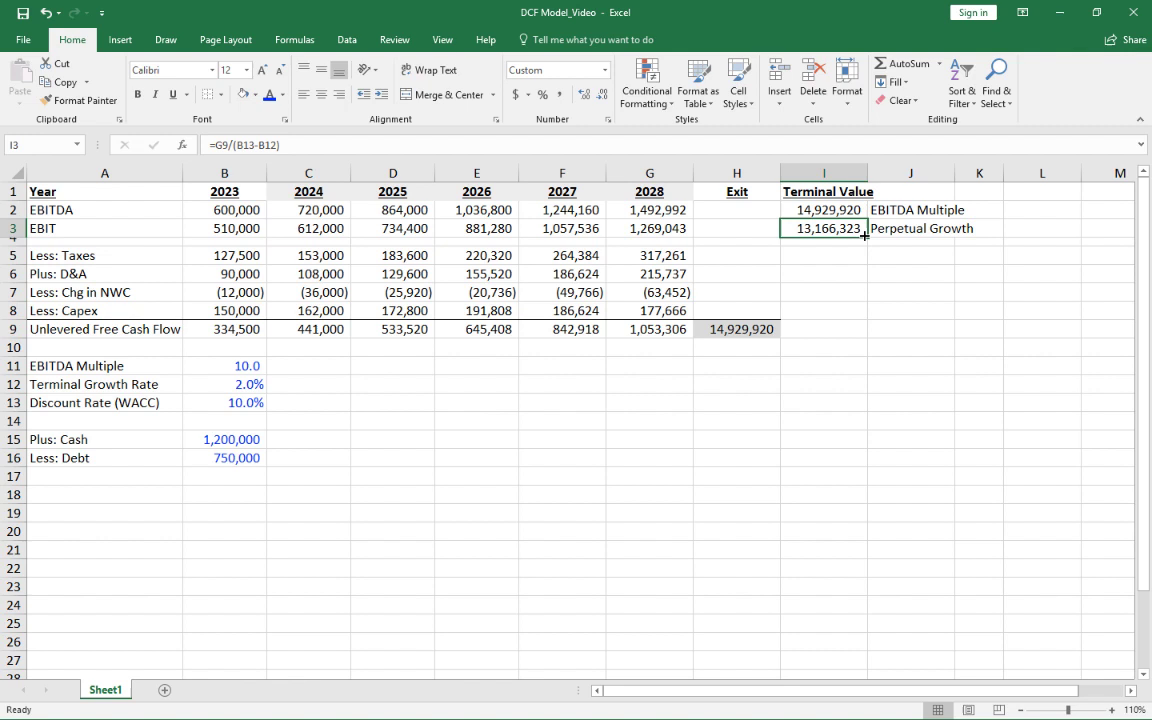
{"action": "left_click", "coordinate": [826, 210]}
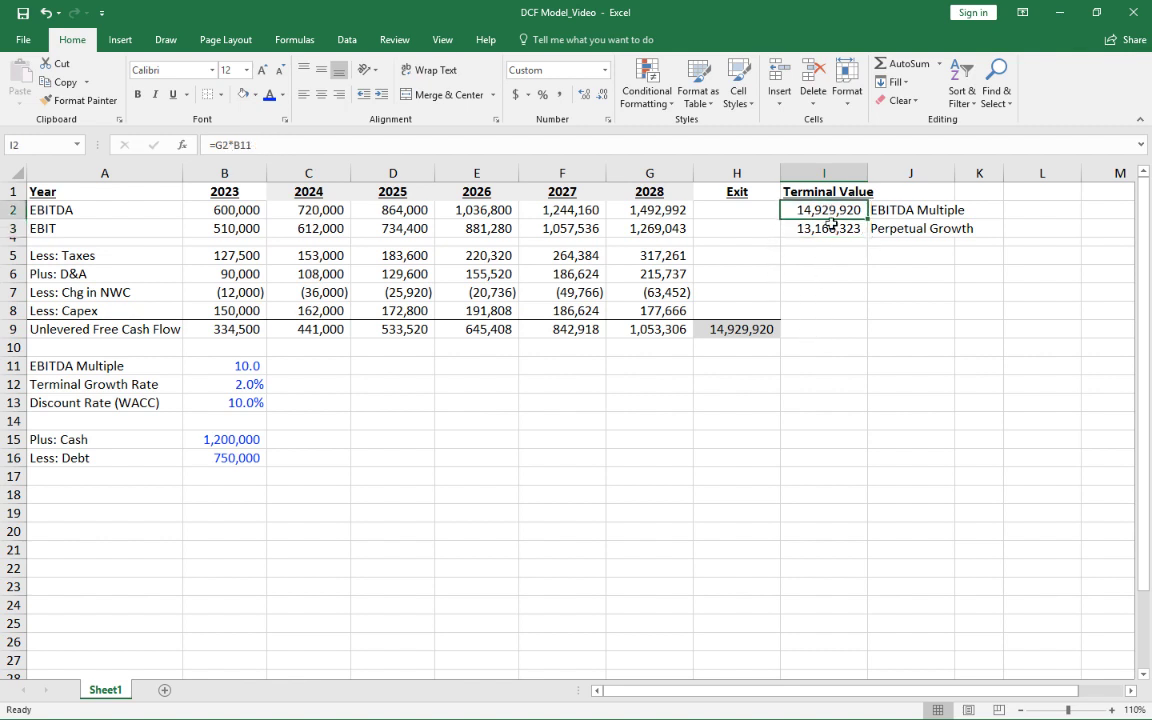
{"action": "left_click", "coordinate": [820, 210]}
{"action": "left_click", "coordinate": [831, 228]}
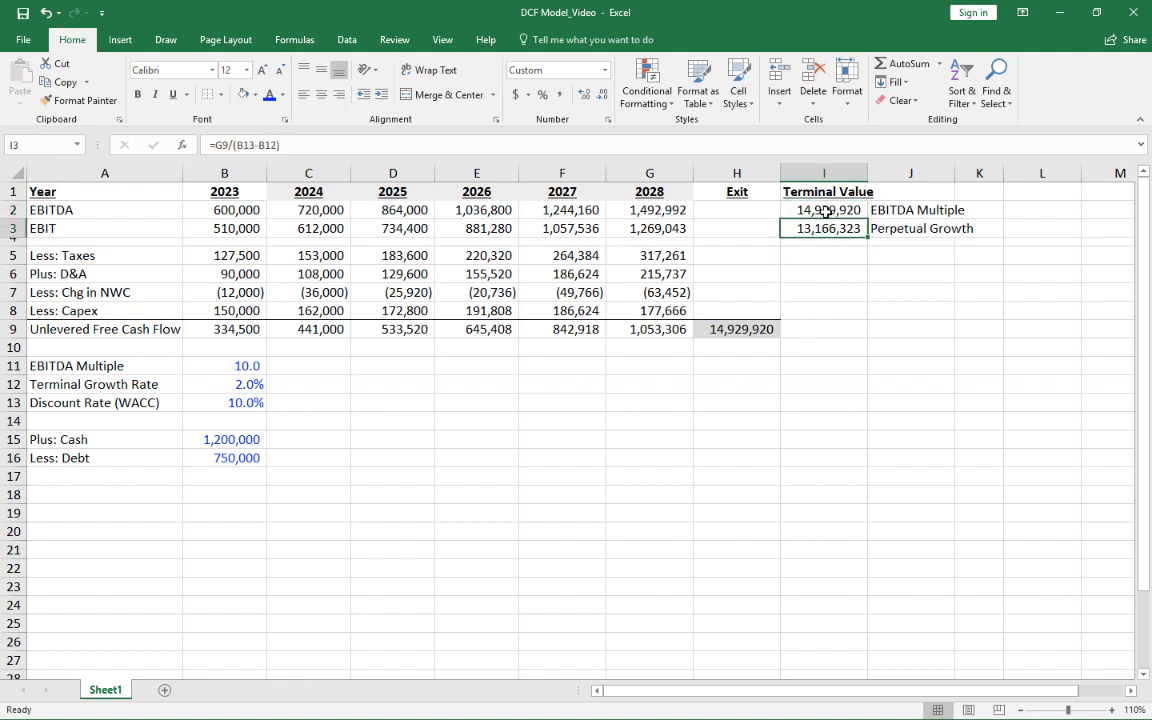
{"action": "left_click_drag", "start_coordinate": [820, 210], "coordinate": [820, 226]}
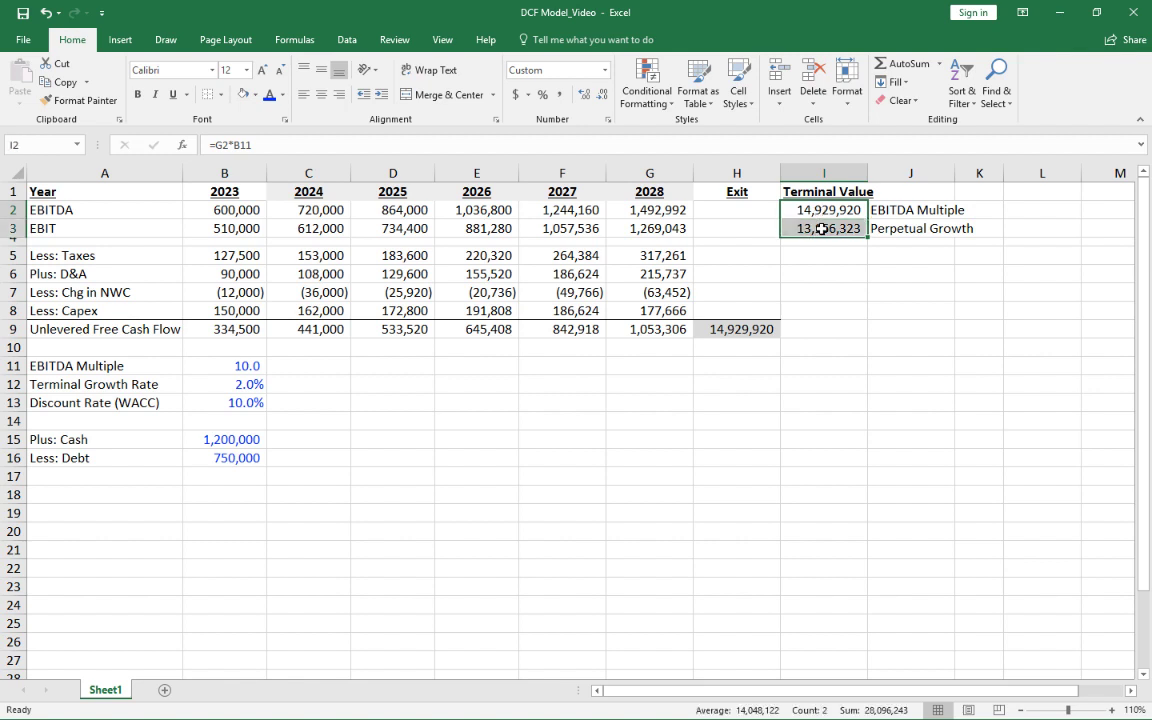
{"action": "key", "text": "Right"}
{"action": "left_click", "coordinate": [818, 206]}
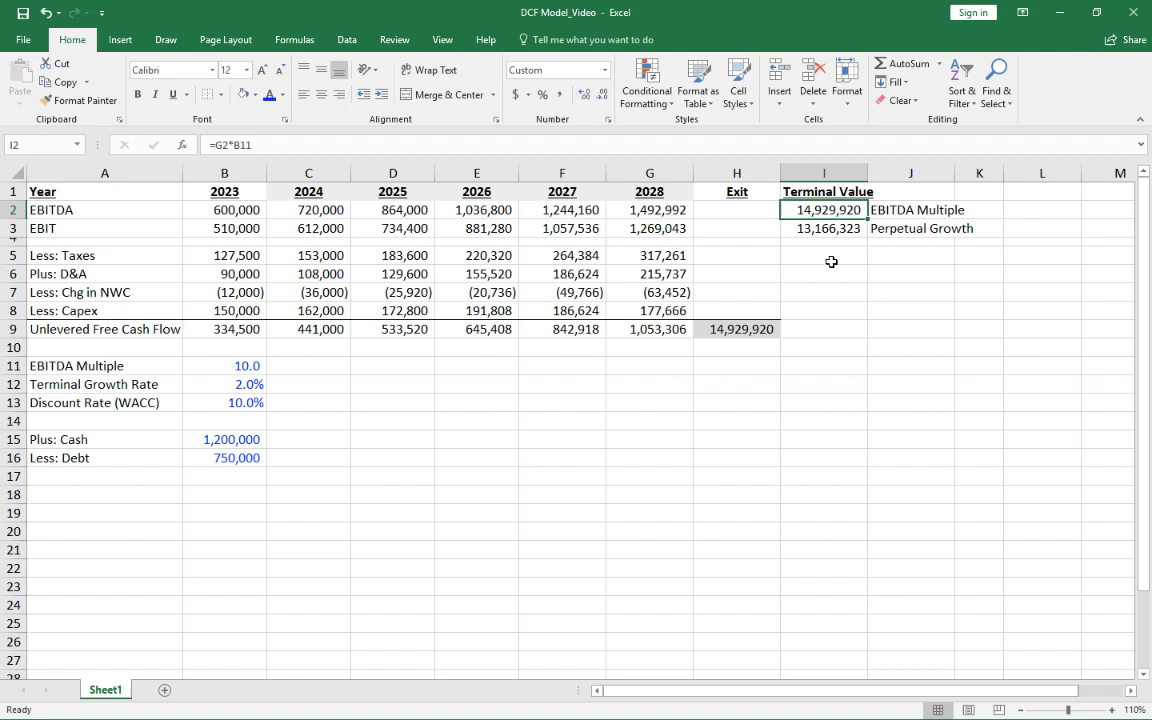
{"action": "key", "text": "Down"}
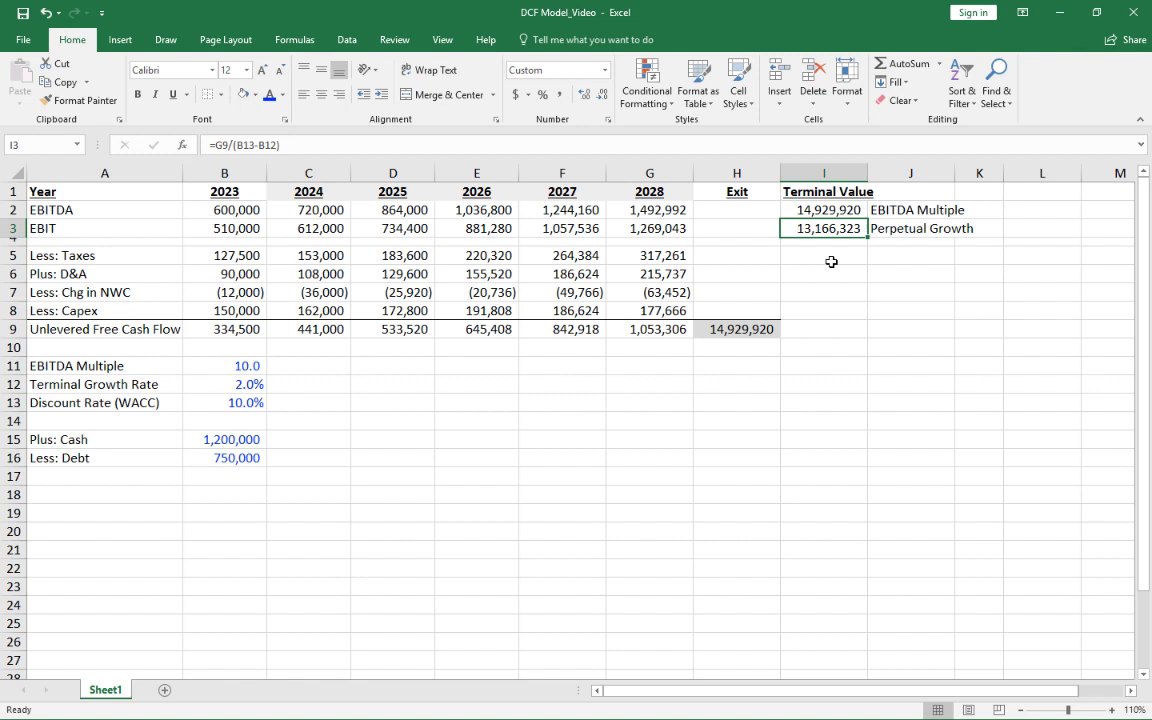
{"action": "key", "text": "Up"}
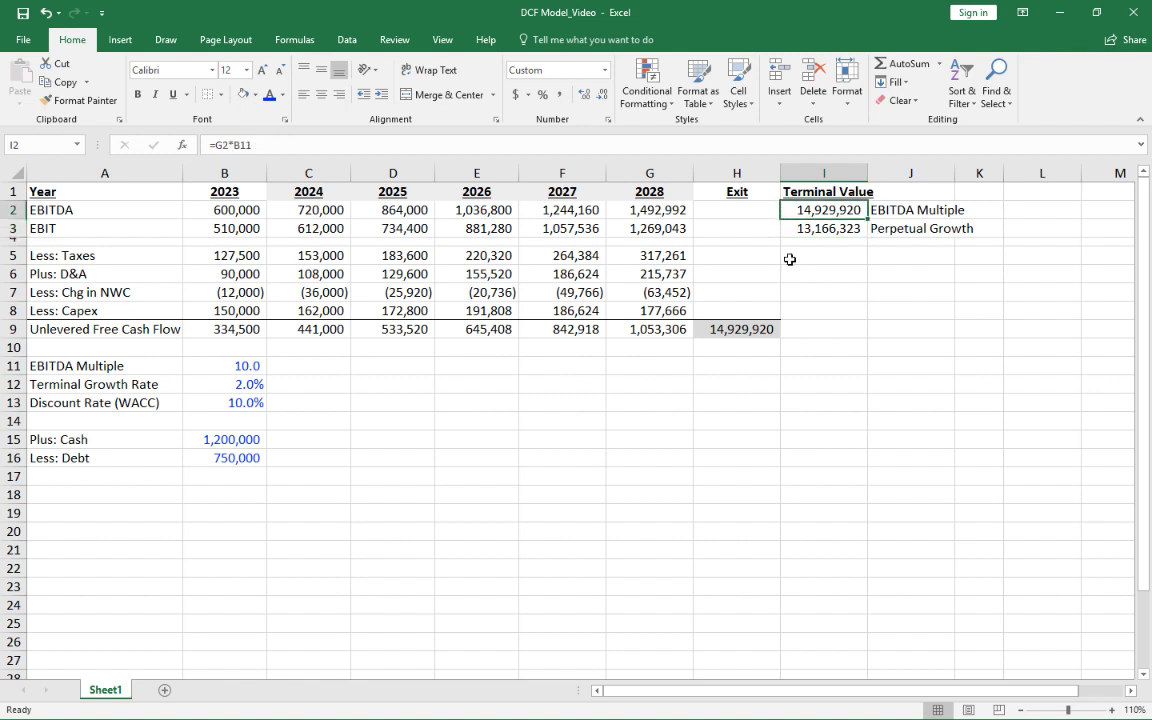
- Insert blank rows above the Cash and Debt inputs
{"action": "left_click", "coordinate": [244, 440]}
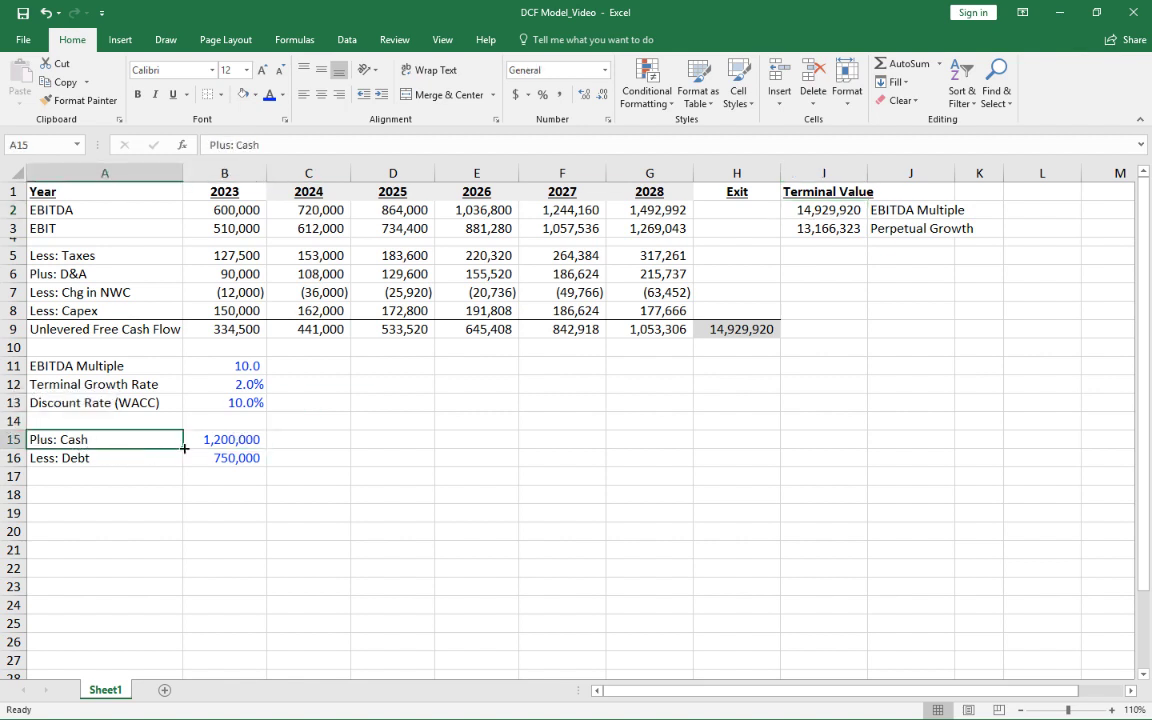
{"action": "left_click_drag", "start_coordinate": [250, 442], "coordinate": [250, 460]}
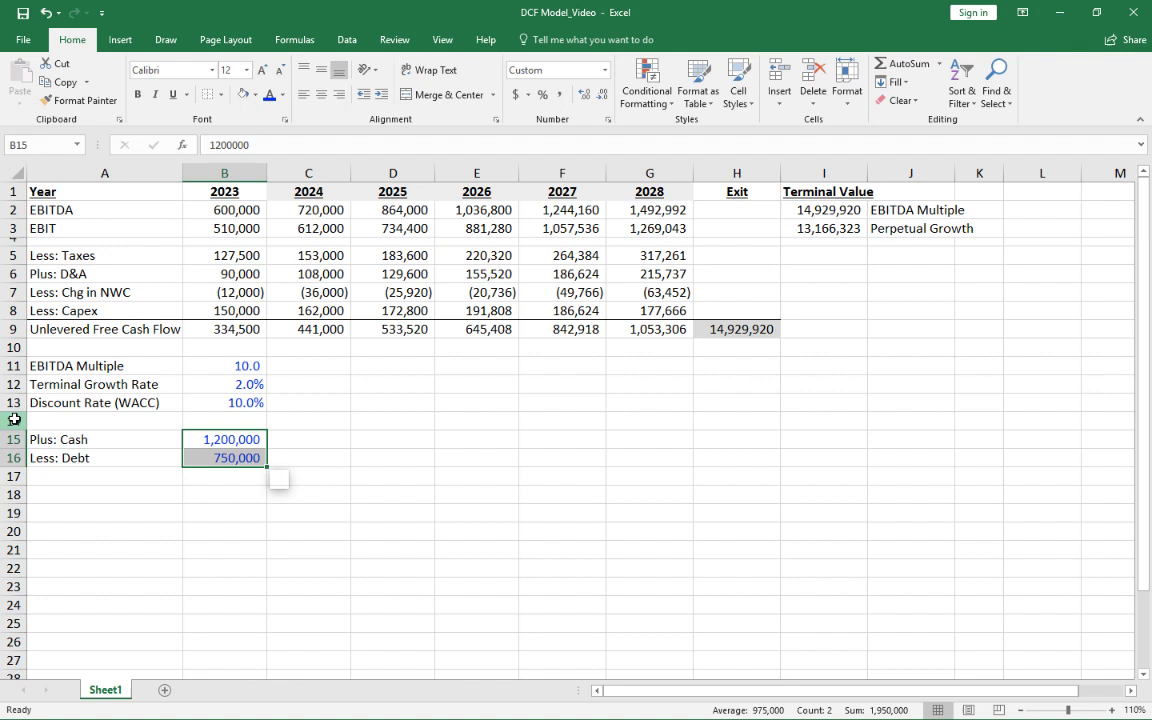
{"action": "left_click", "coordinate": [12, 421]}
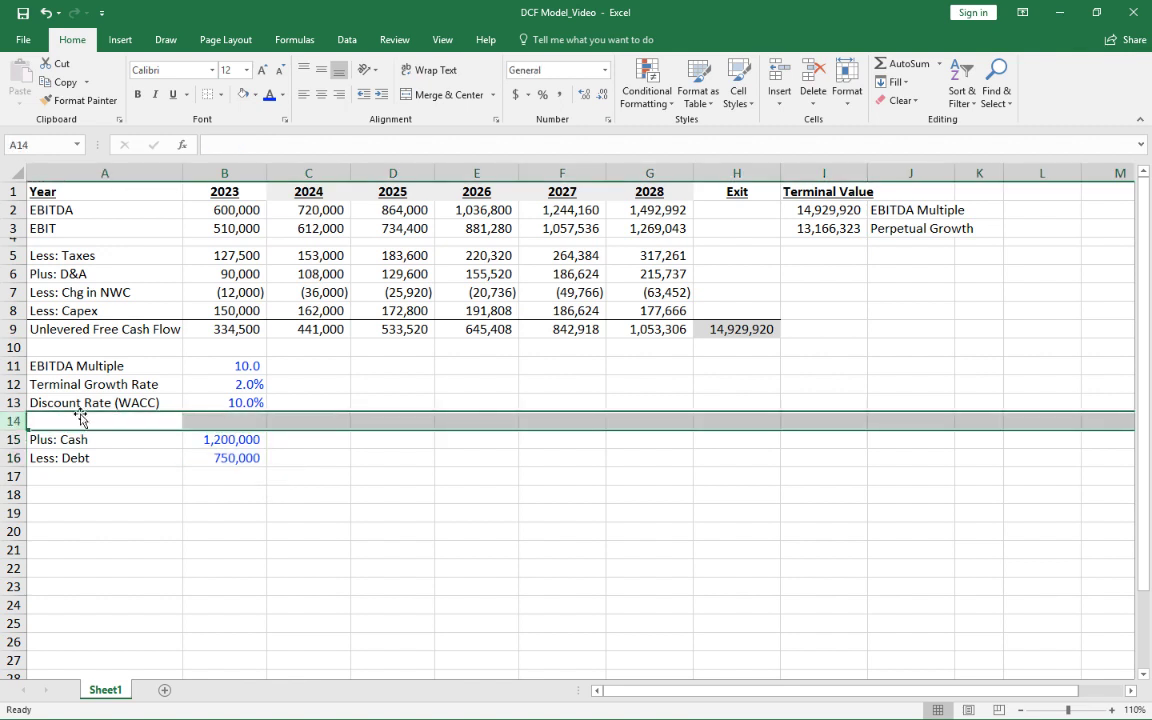
{"action": "left_click", "coordinate": [781, 72]}
{"action": "left_click", "coordinate": [783, 70]}
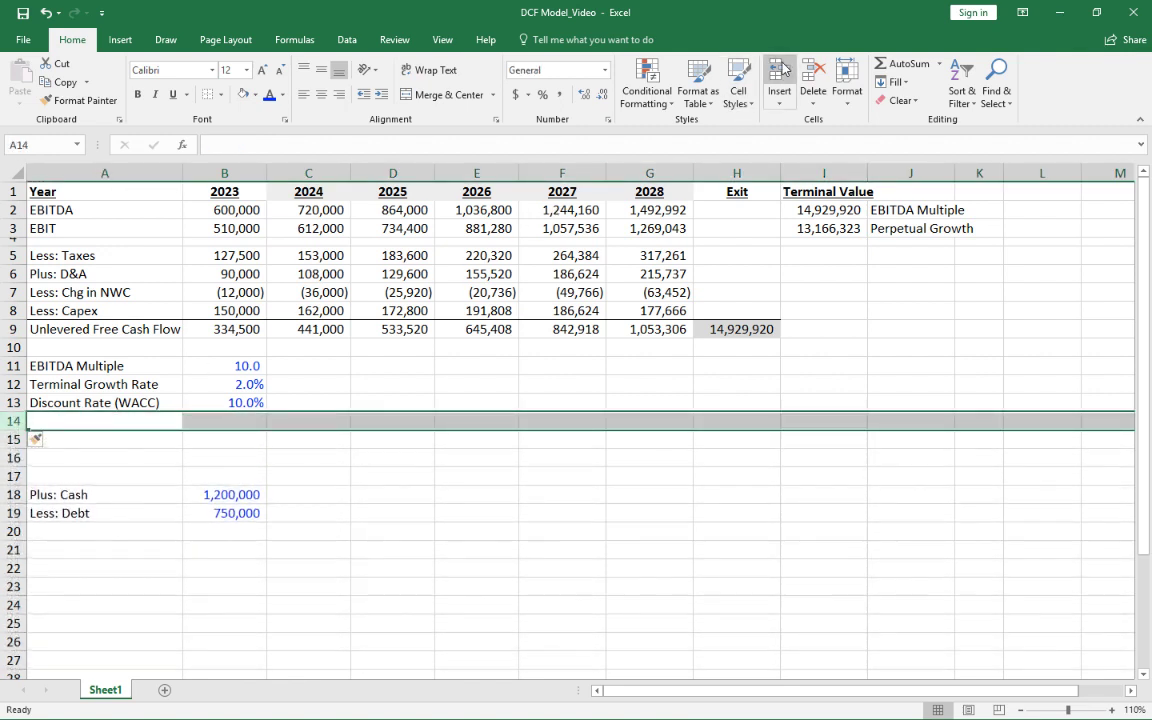
{"action": "left_click", "coordinate": [783, 70]}
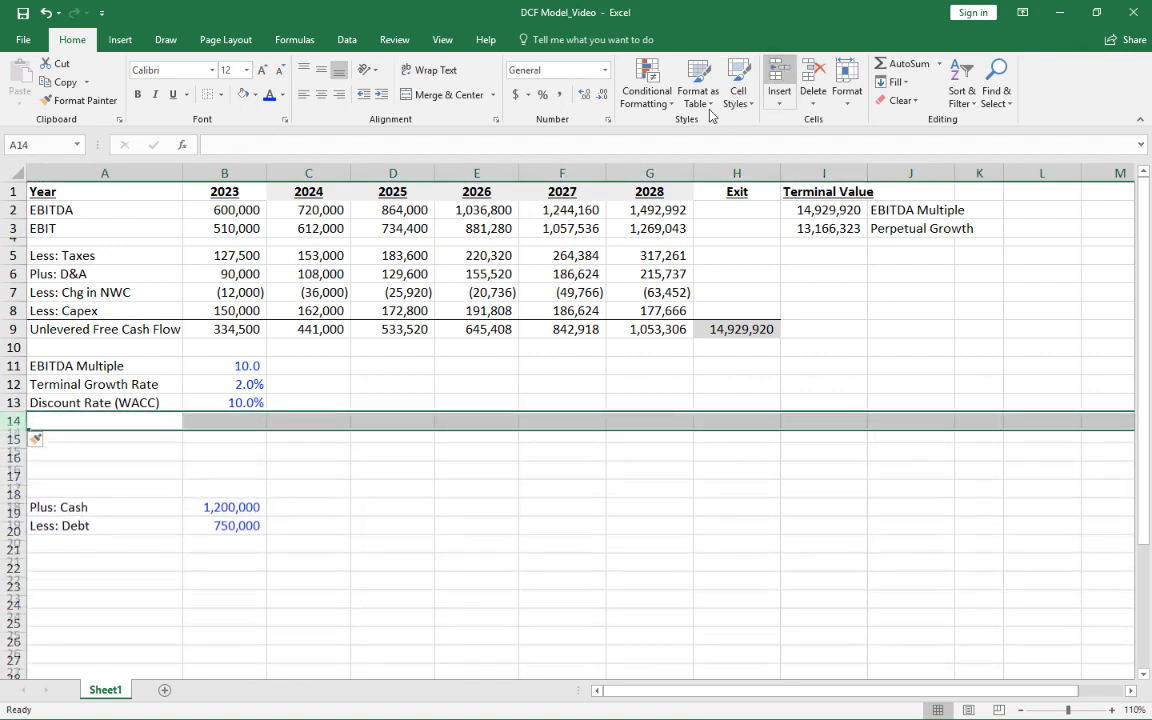
- Label A15 'Unlevered FCF'
{"action": "left_click", "coordinate": [139, 440]}
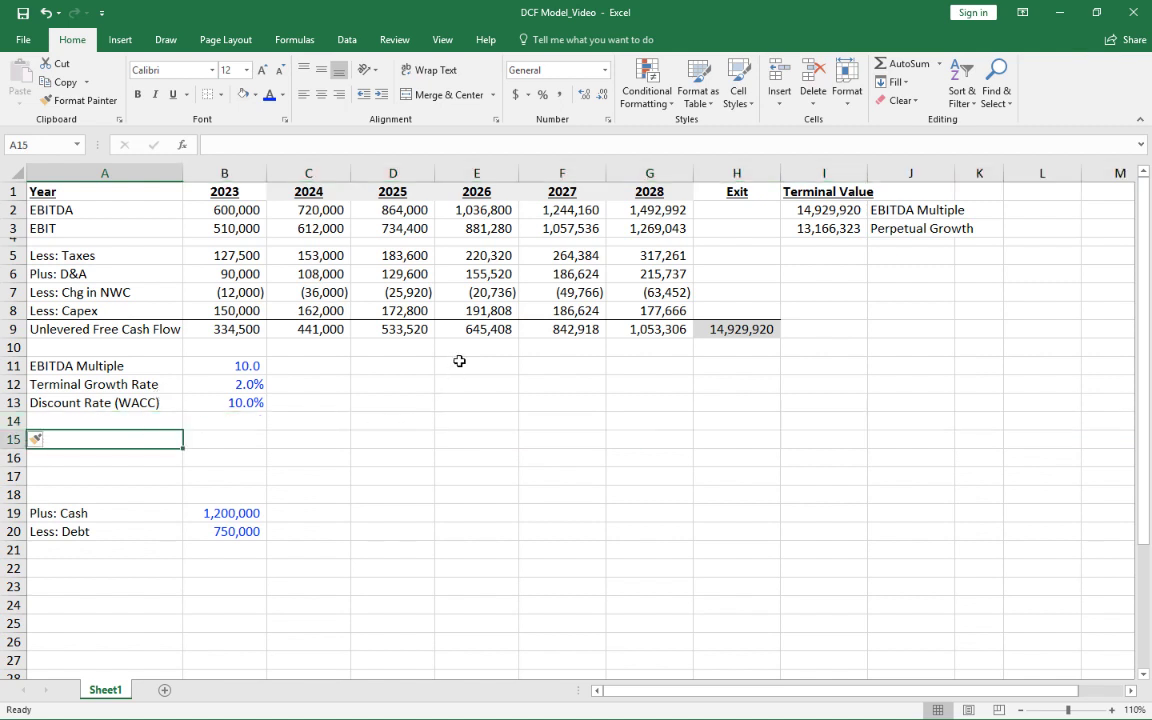
{"action": "type", "text": "Unlevered "}
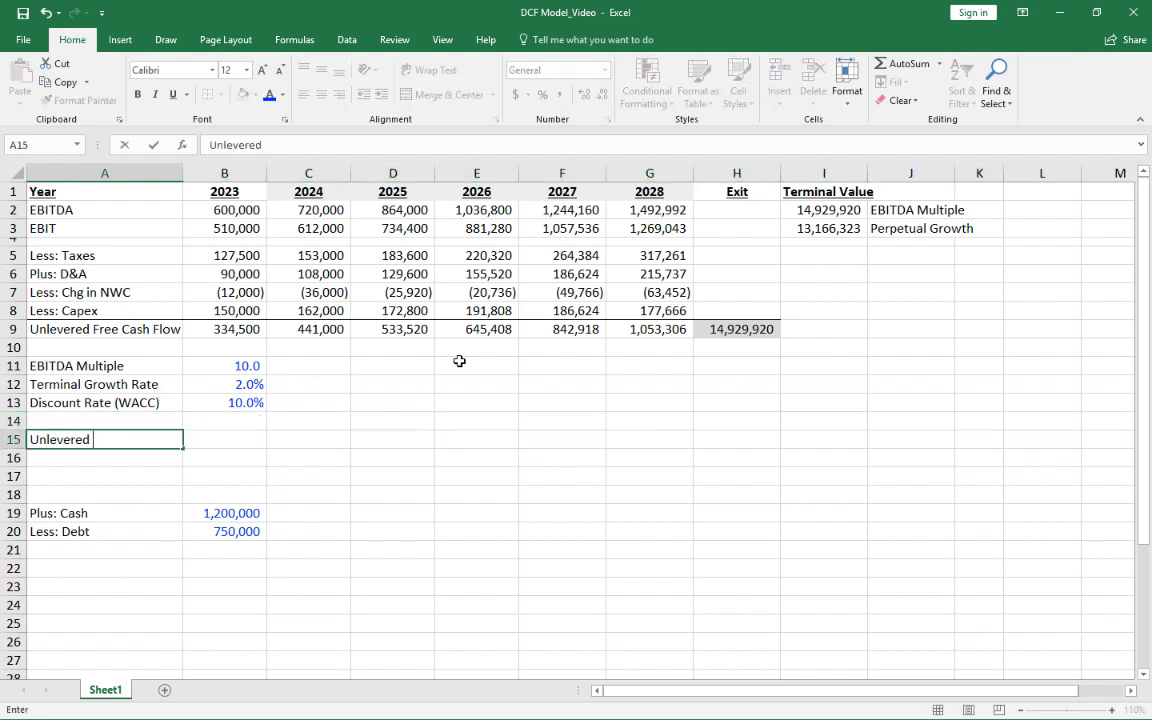
{"action": "type", "text": "FCF"}
{"action": "key", "text": "Return"}
{"action": "key", "text": "Up"}
{"action": "key", "text": "Right"}
{"action": "key", "text": "Right"}
- Link C15 to the 2024 free cash flow (=C9) and copy it through F15
{"action": "type", "text": "="}
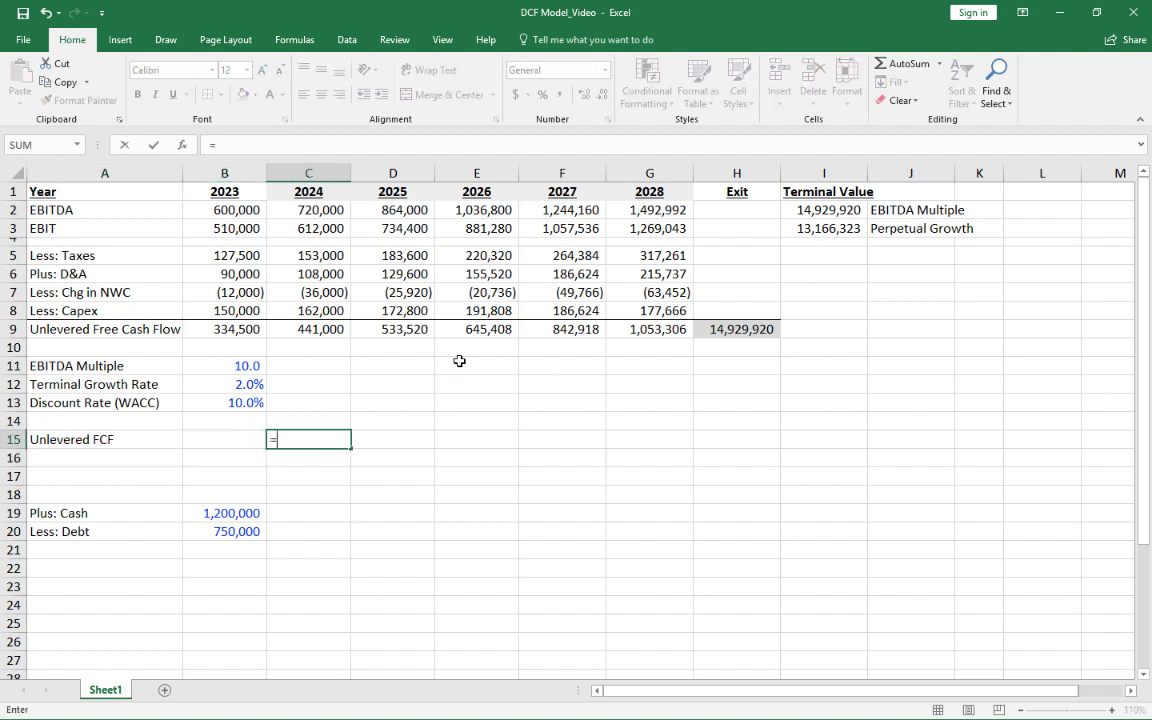
{"action": "left_click", "coordinate": [305, 327]}
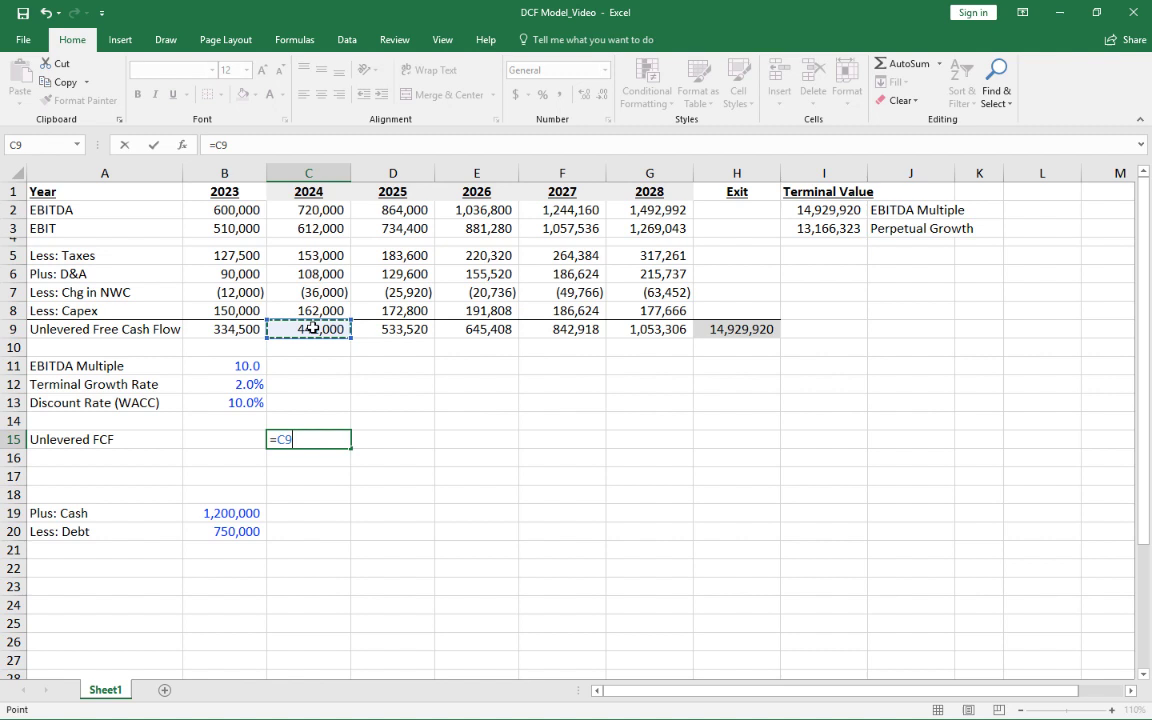
{"action": "key", "text": "Return"}
{"action": "key", "text": "Up"}
{"action": "key", "text": "Up"}
{"action": "key", "text": "Down"}
{"action": "key", "text": "ctrl+c"}
{"action": "key", "text": "Right"}
{"action": "key", "text": "ctrl+v"}
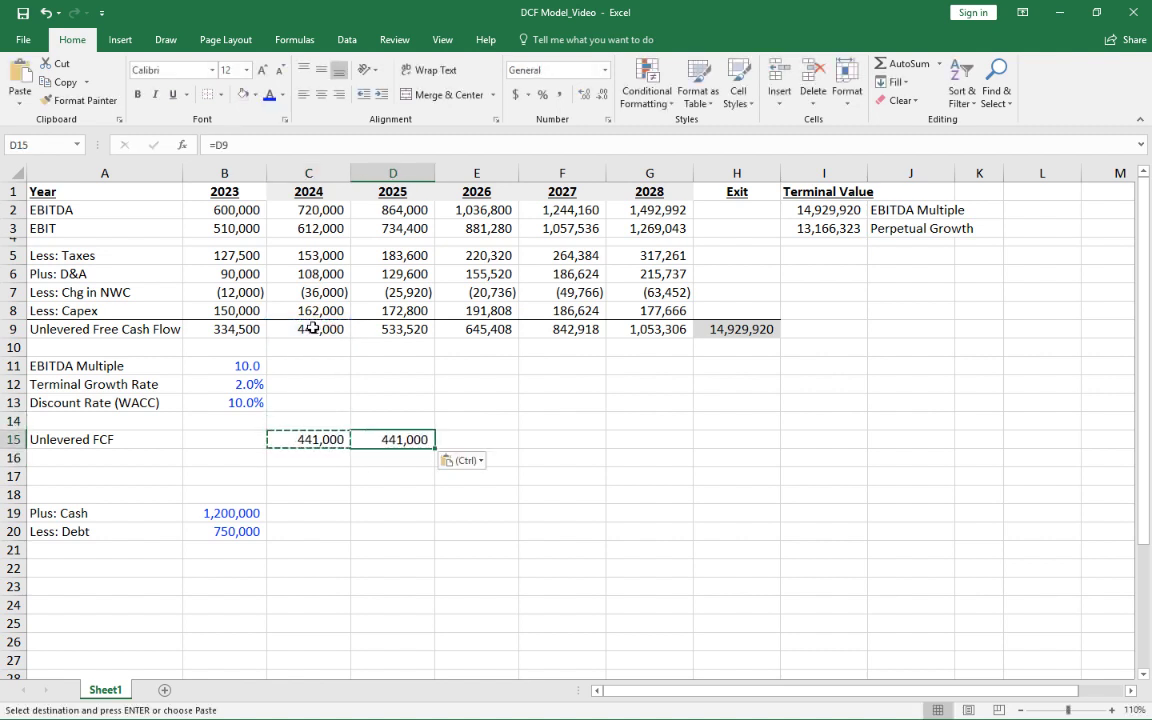
{"action": "key", "text": "Right"}
{"action": "key", "text": "ctrl+v"}
{"action": "key", "text": "Right"}
{"action": "key", "text": "ctrl+v"}
- Set G15 to =G9+H9 so 2028 includes the exit value, 15,983,226
{"action": "key", "text": "Right"}
{"action": "key", "text": "ctrl+v"}
{"action": "key", "text": "Escape"}
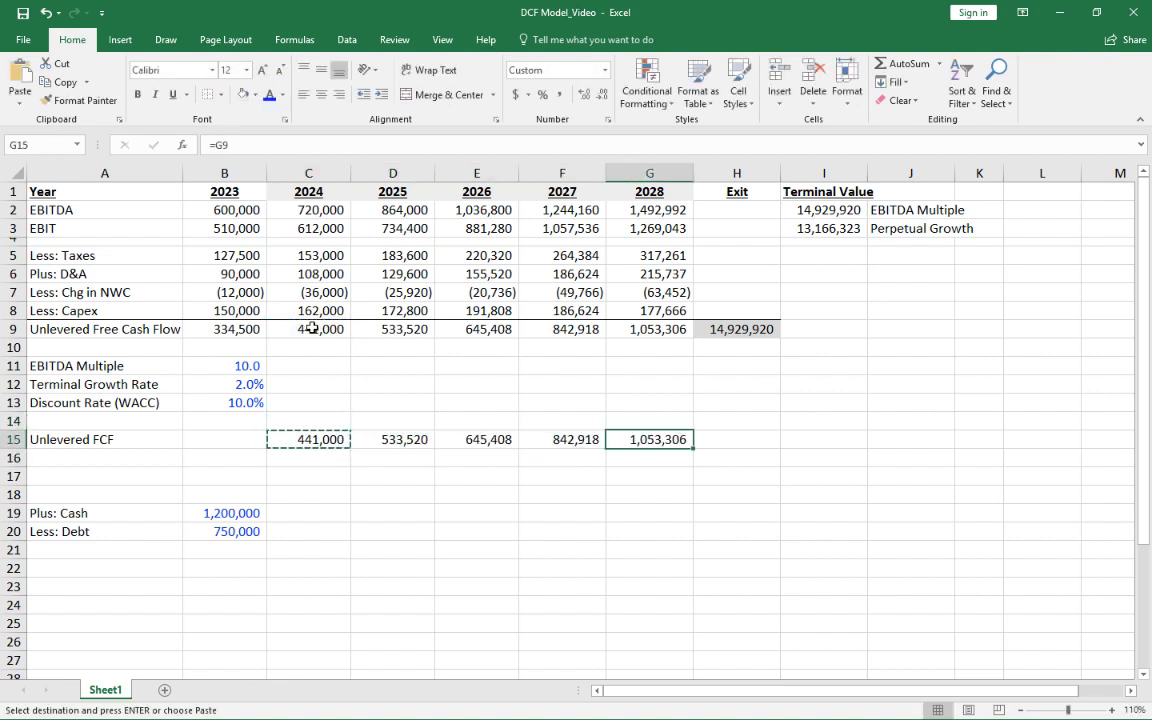
{"action": "type", "text": "="}
{"action": "key", "text": "Up"}
{"action": "key", "text": "Up"}
{"action": "key", "text": "Up"}
{"action": "type", "text": "+"}
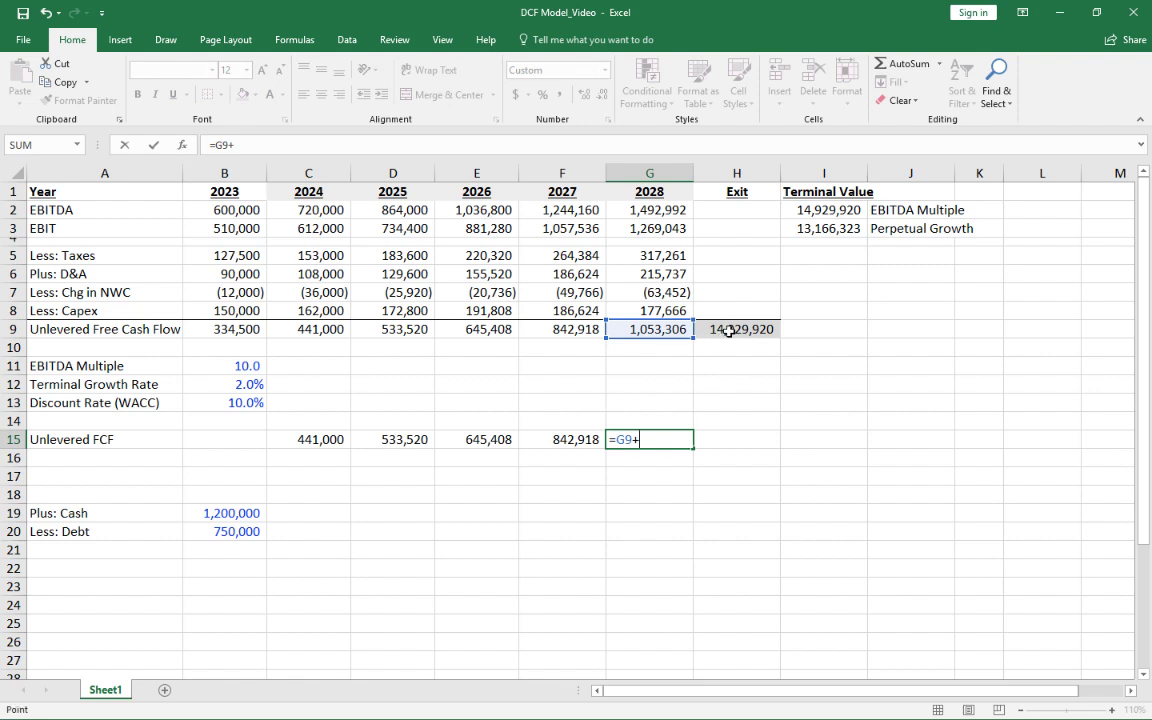
{"action": "left_click", "coordinate": [730, 329]}
{"action": "key", "text": "Return"}
{"action": "left_click", "coordinate": [650, 440]}
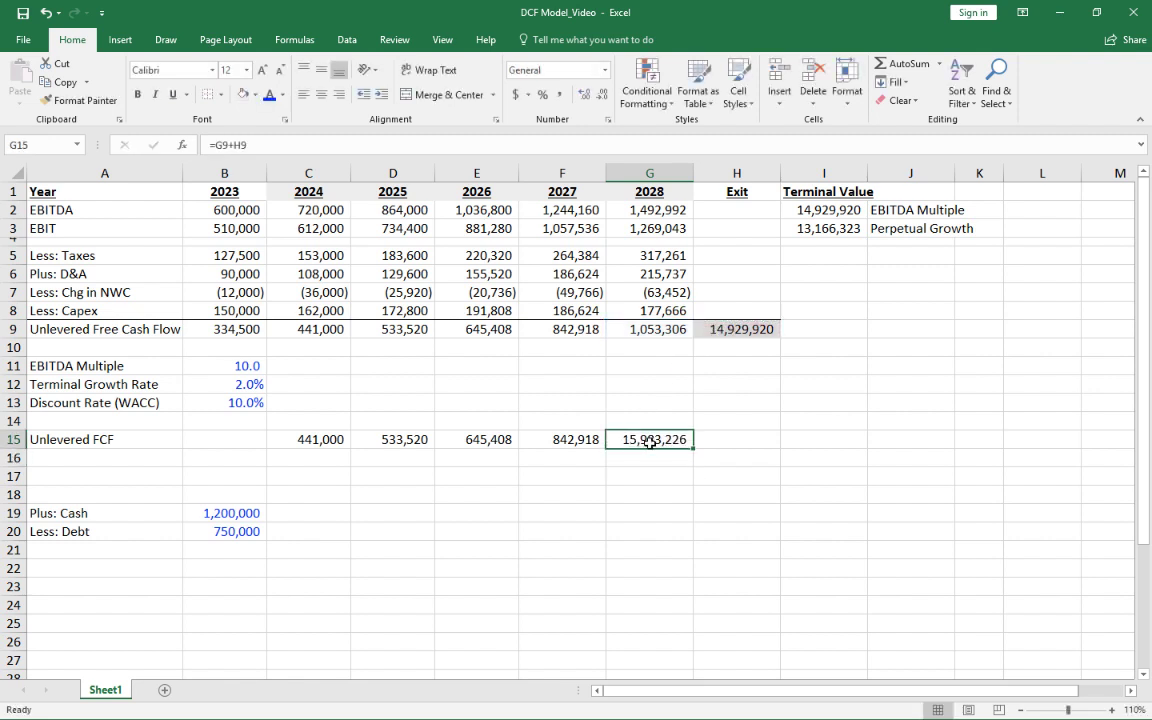
{"action": "left_click", "coordinate": [106, 456]}
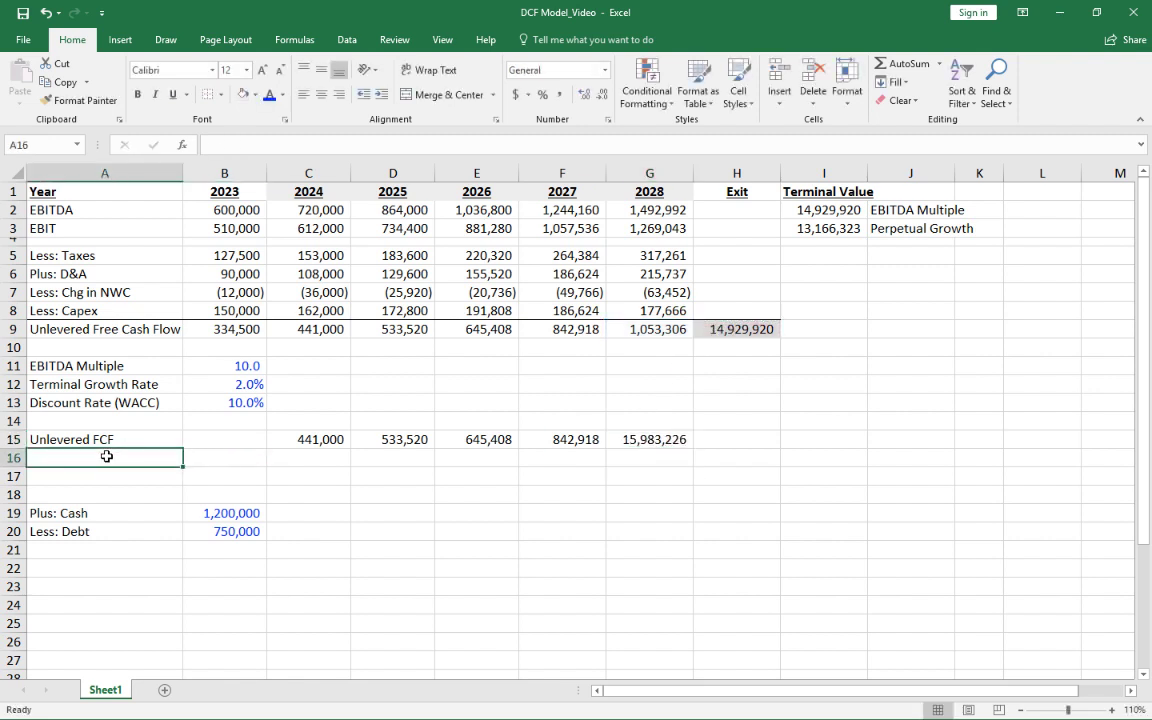
- Label row 16 'NPV Cash Flows'
{"action": "type", "text": "NPV"}
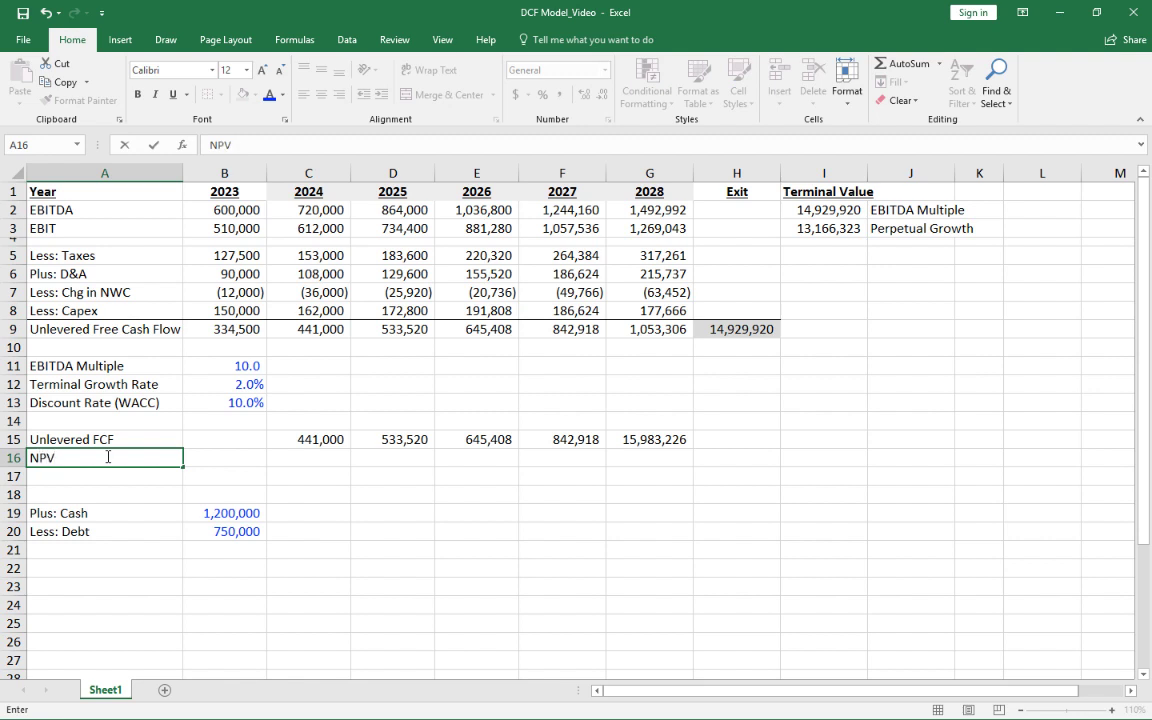
{"action": "type", "text": " Cash Flows"}
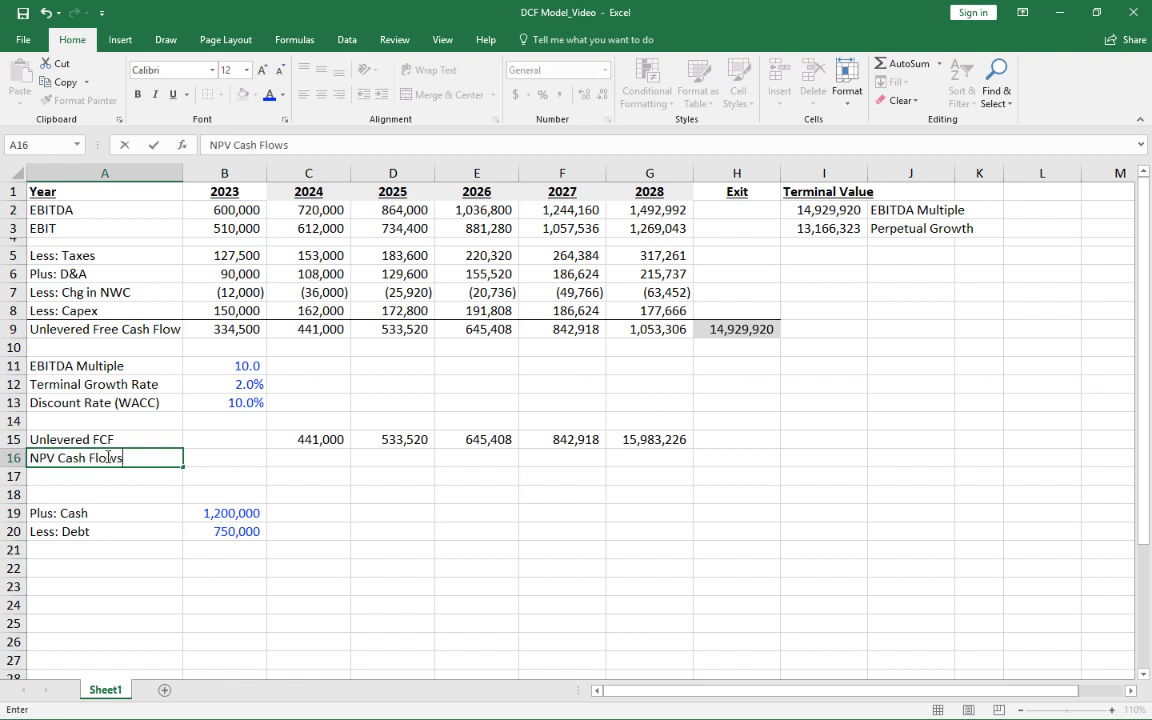
{"action": "key", "text": "Return"}
{"action": "key", "text": "Up"}
{"action": "key", "text": "Right"}
{"action": "key", "text": "Right"}
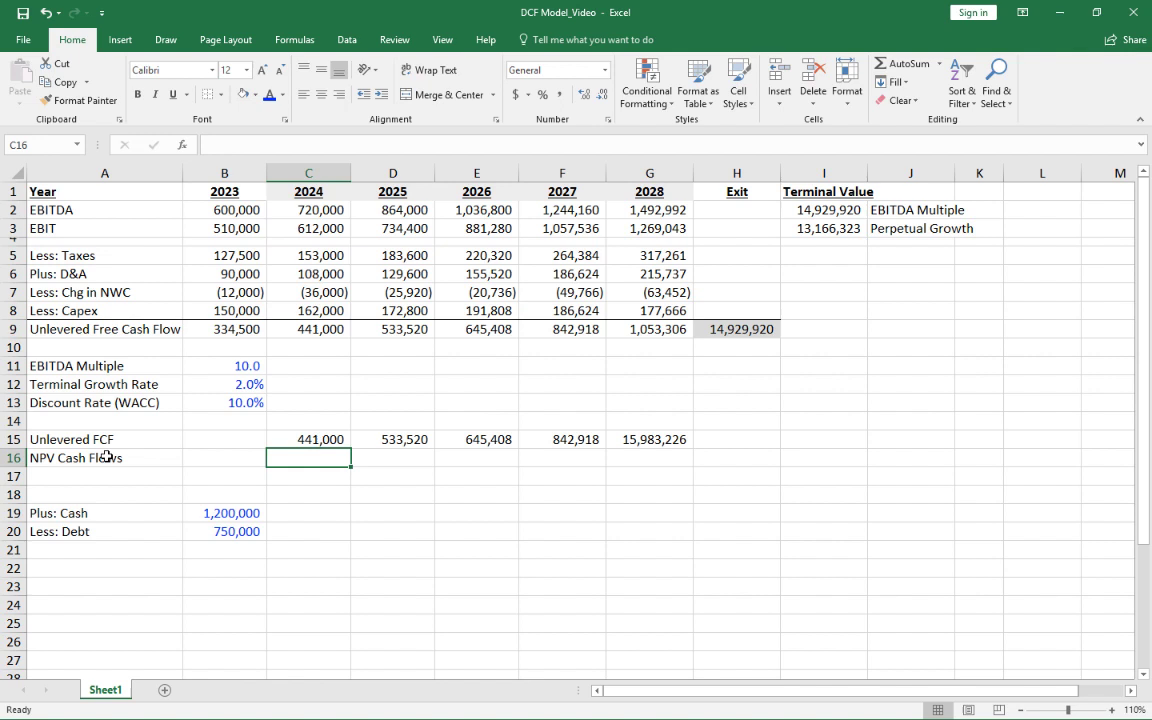
- Enter =C15/(1+$B$13)^(C1-$B$1) in C16, giving 400,909.091
{"action": "type", "text": "="}
{"action": "key", "text": "Up"}
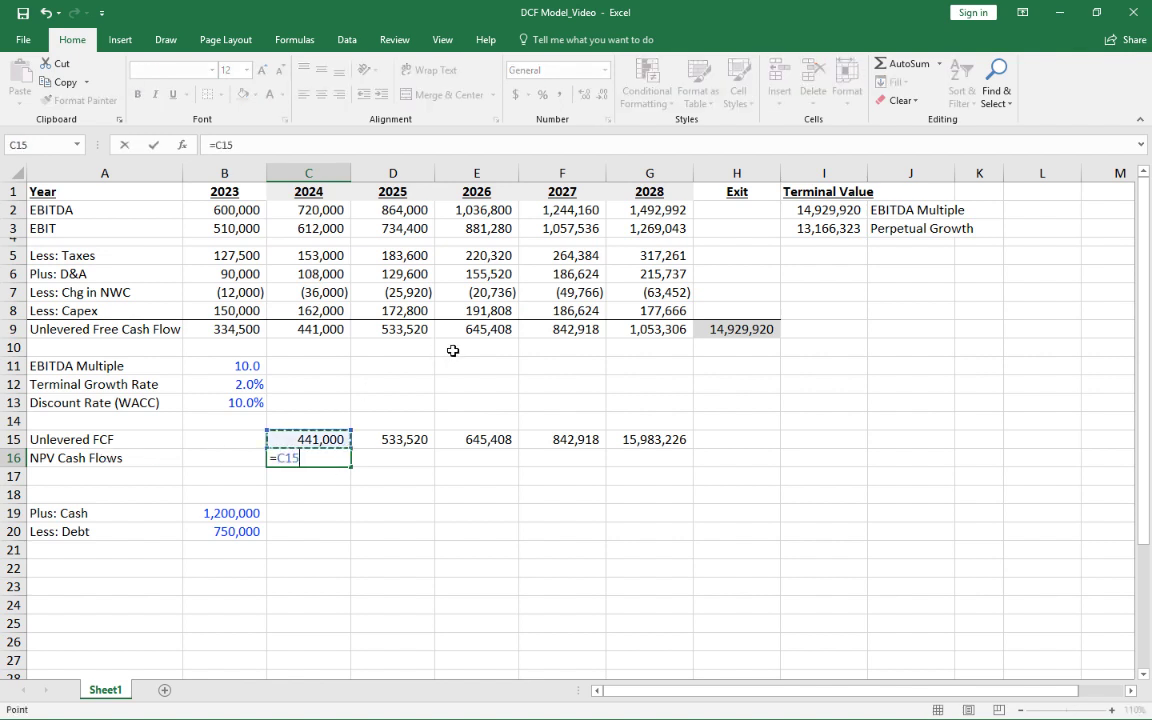
{"action": "type", "text": "/(1+"}
{"action": "left_click", "coordinate": [240, 402]}
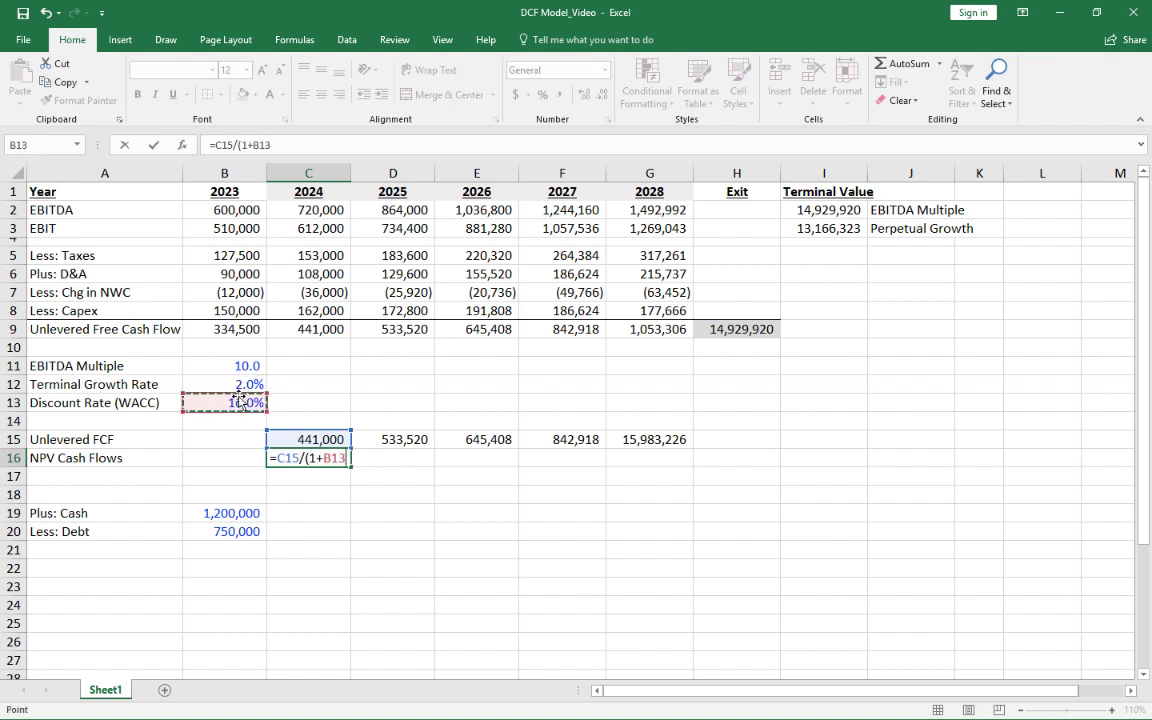
{"action": "key", "text": "F4"}
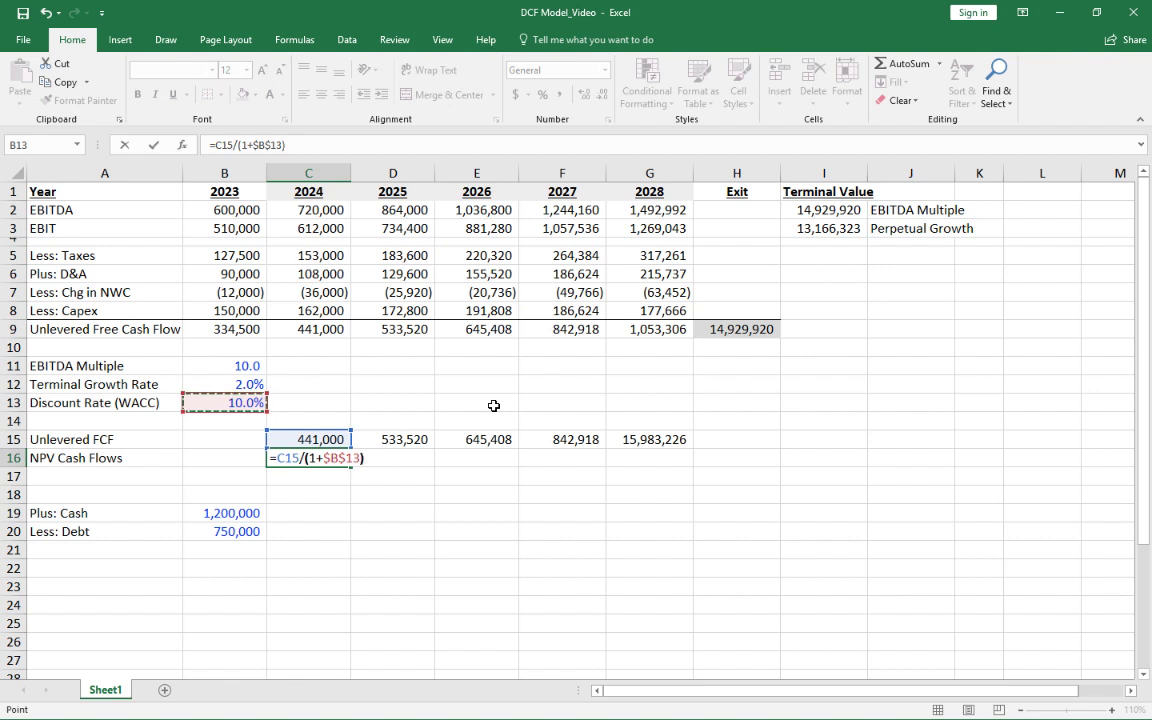
{"action": "type", "text": ")"}
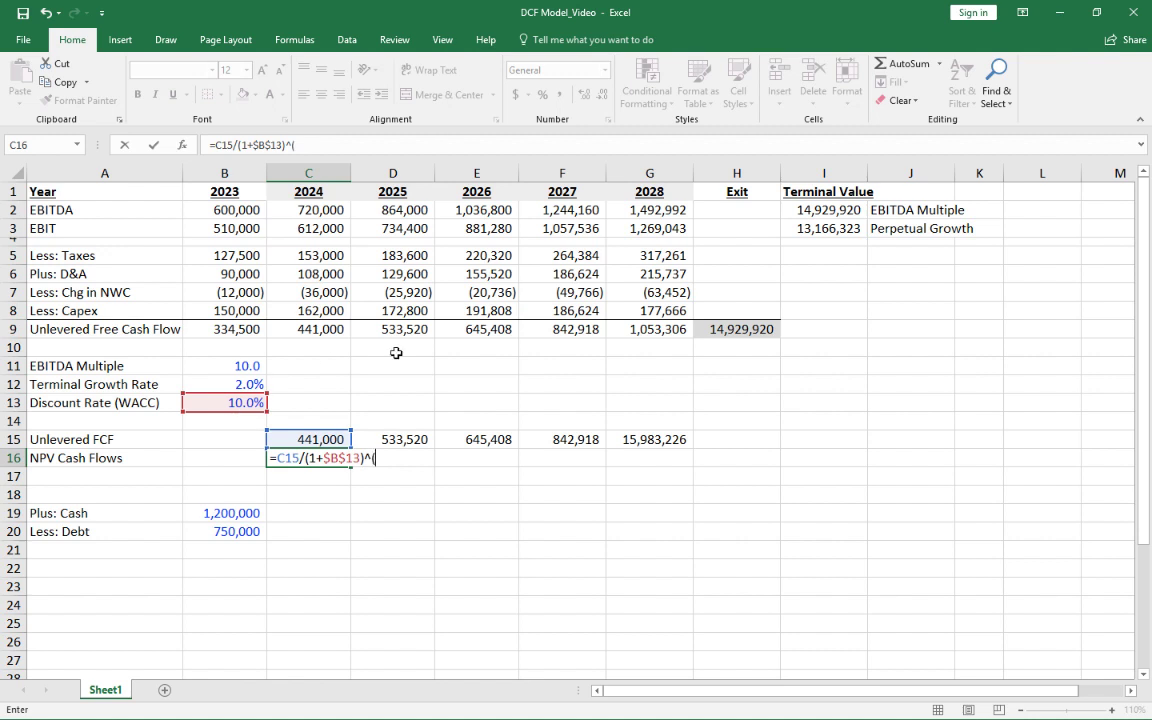
{"action": "left_click", "coordinate": [320, 191]}
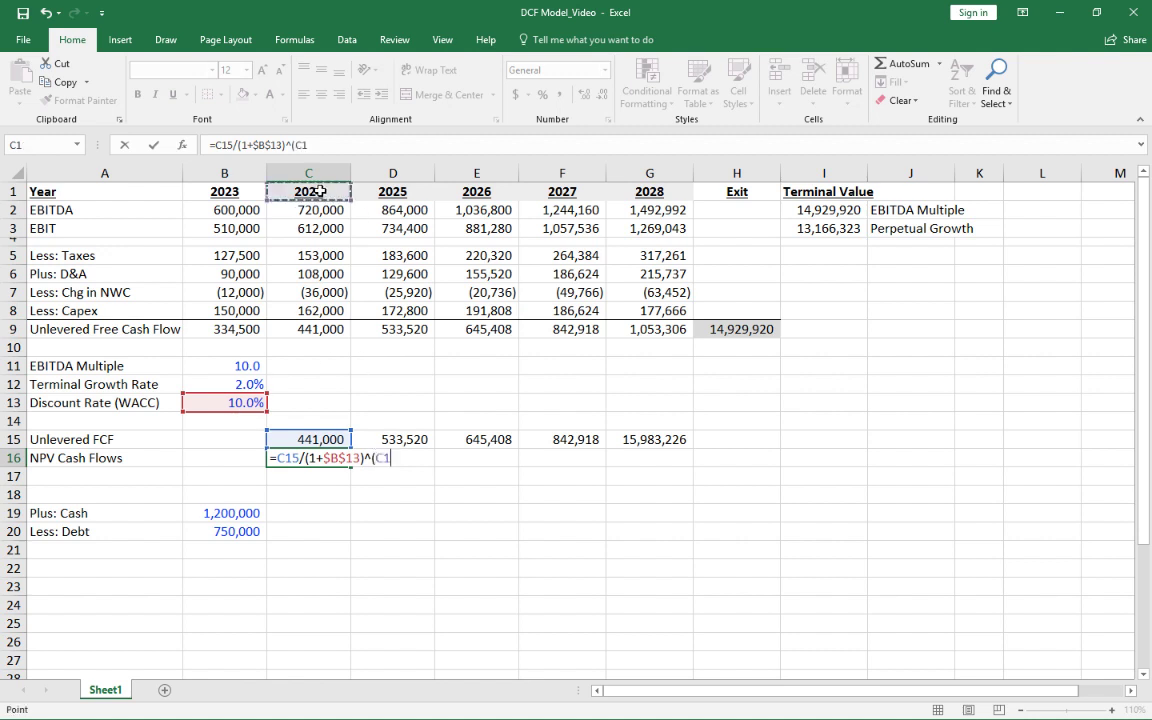
{"action": "type", "text": "-"}
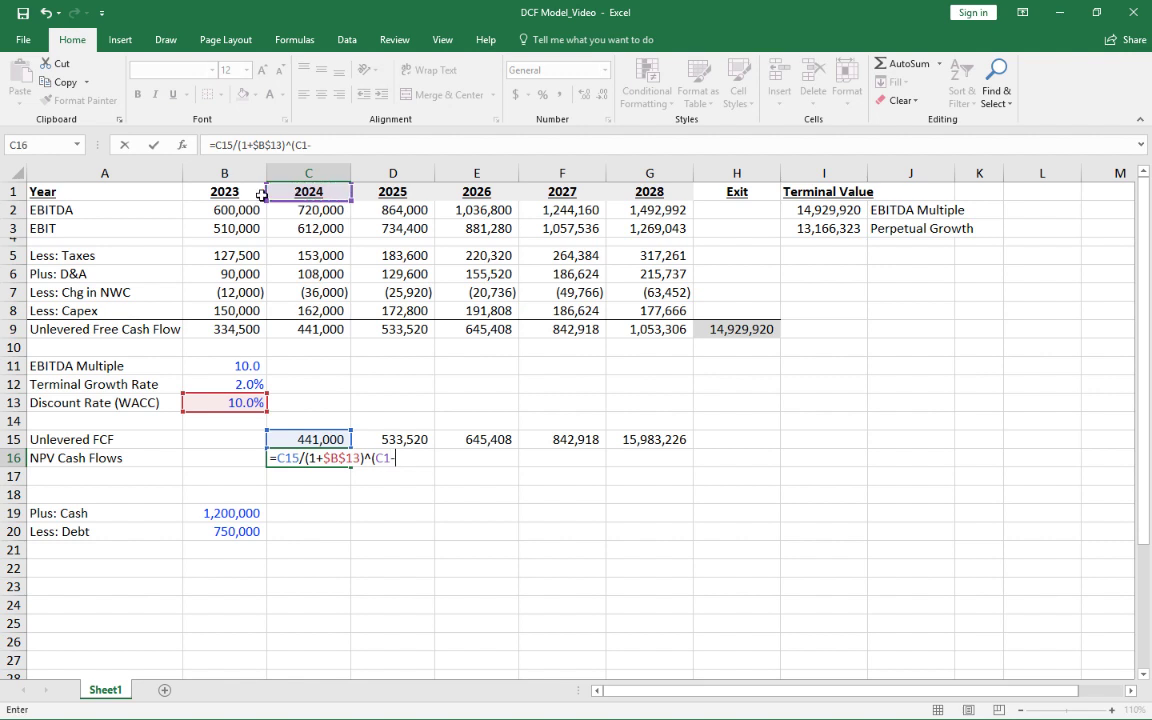
{"action": "left_click", "coordinate": [221, 191]}
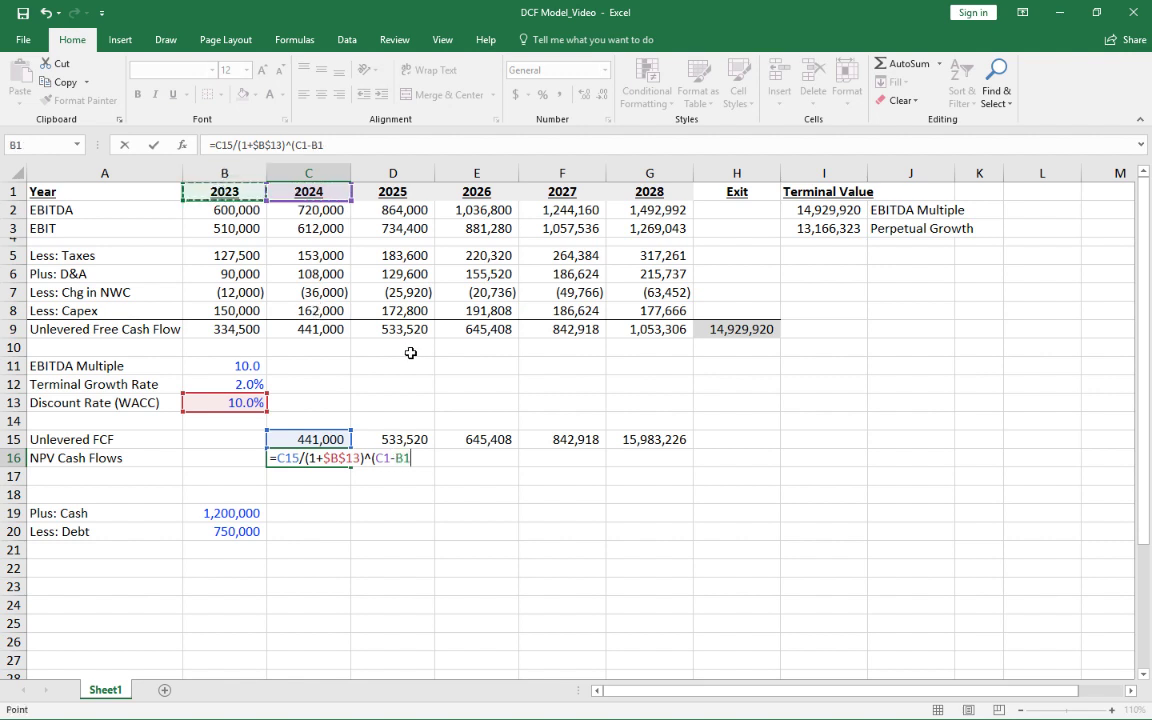
{"action": "key", "text": "F4"}
{"action": "type", "text": ")"}
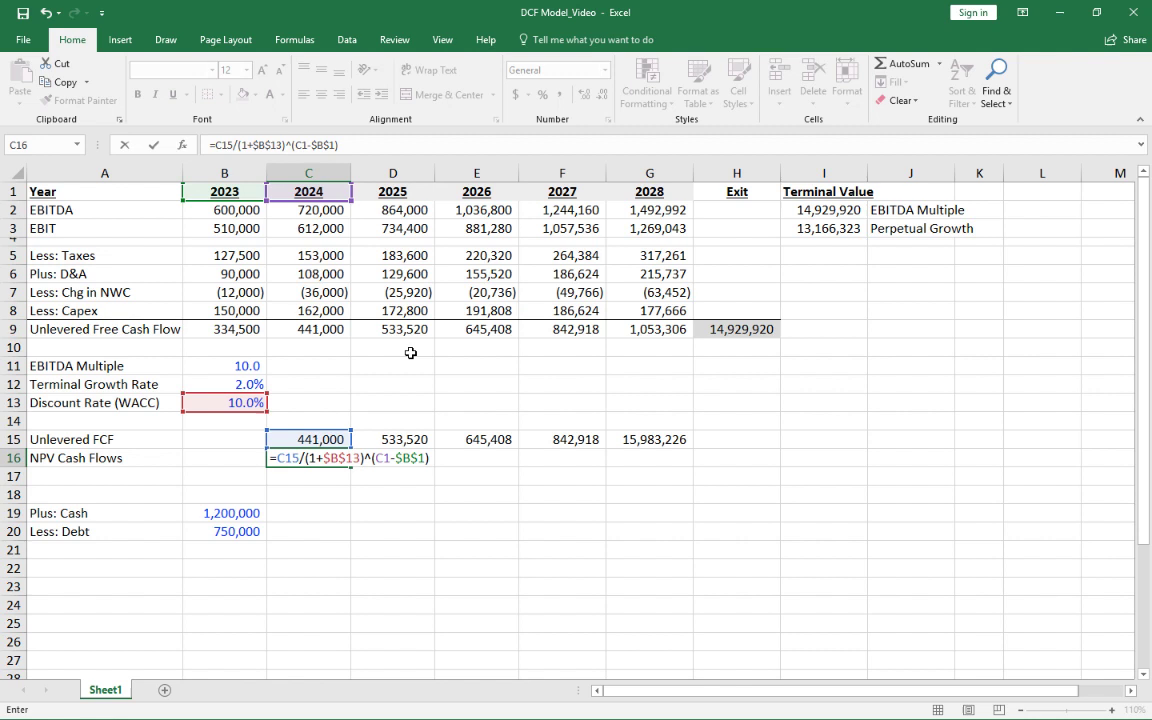
{"action": "key", "text": "Return"}
{"action": "key", "text": "Up"}
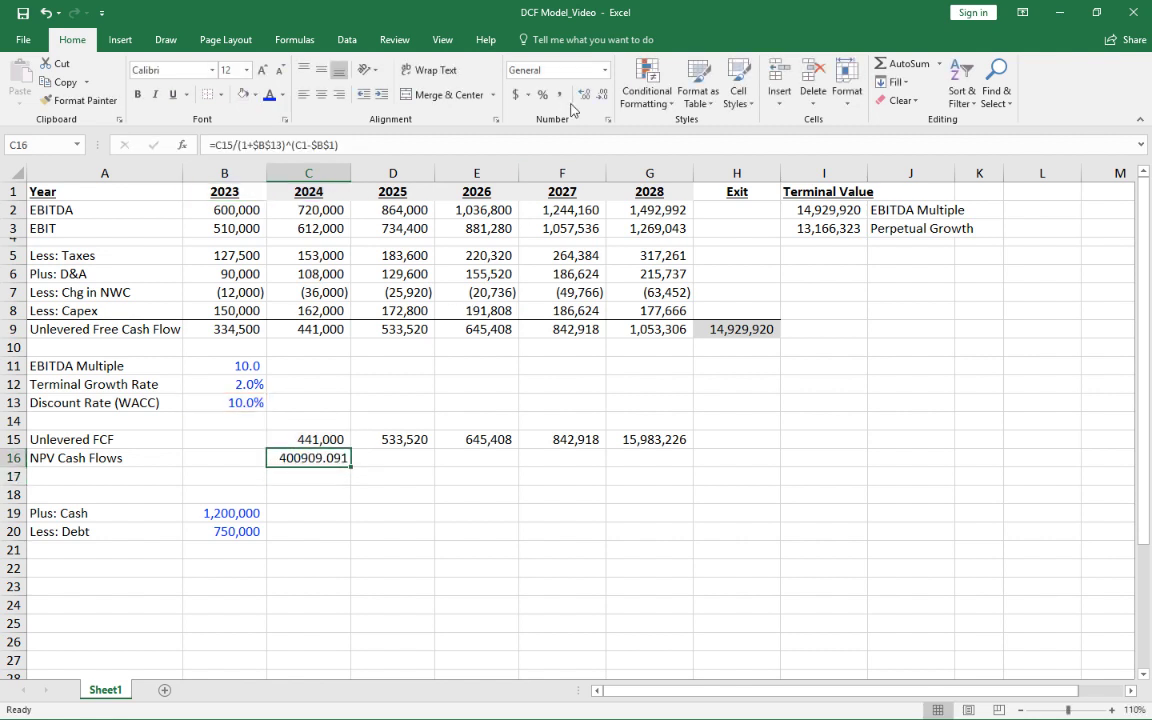
- Format the 2024 discounted cash flow in C16 as Comma Style with no decimals
{"action": "left_click", "coordinate": [559, 94]}
{"action": "left_click", "coordinate": [602, 94]}
{"action": "left_click", "coordinate": [602, 94]}
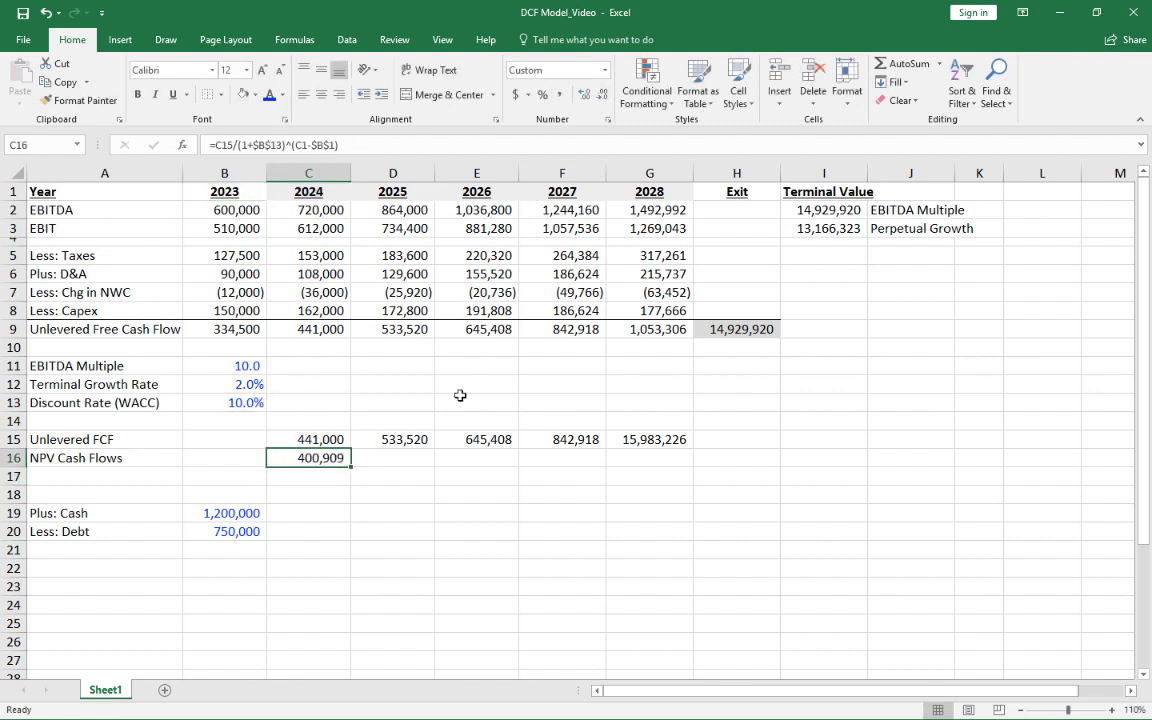
{"action": "left_click", "coordinate": [319, 439]}
{"action": "left_click", "coordinate": [306, 440]}
{"action": "key", "text": "Down"}
- Copy the discounting formula into D16 for 2025 and verify its references
{"action": "key", "text": "ctrl+c"}
{"action": "key", "text": "Right"}
{"action": "key", "text": "ctrl+v"}
{"action": "key", "text": "F2"}
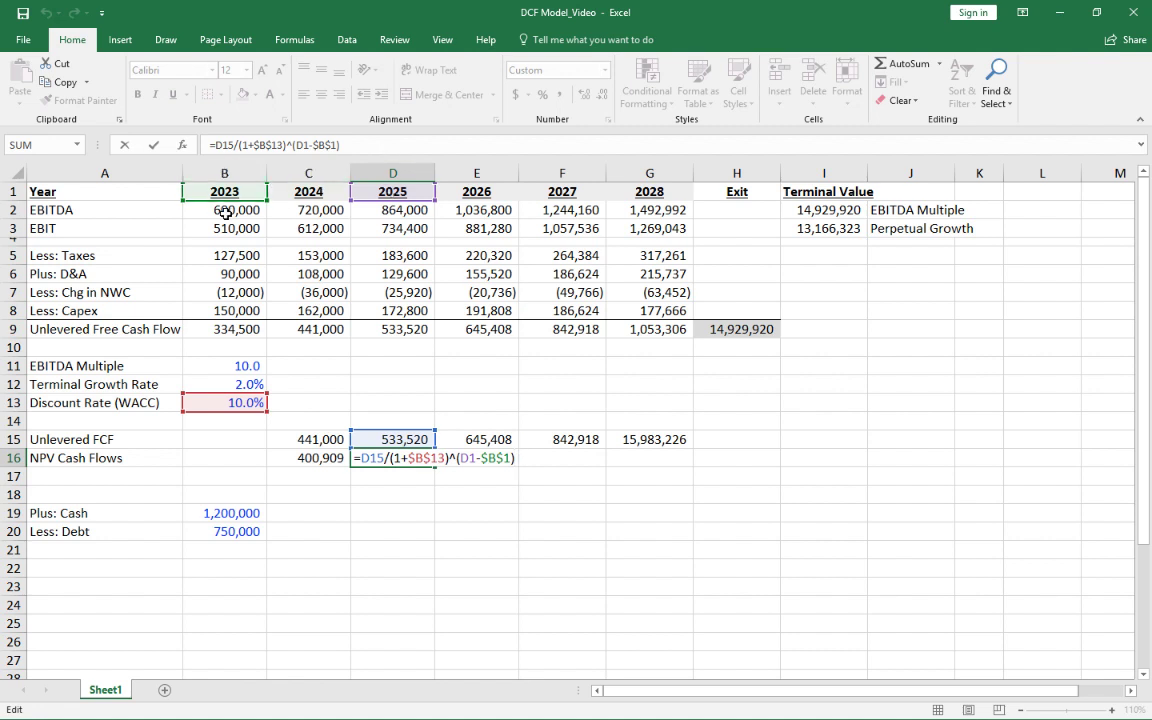
{"action": "key", "text": "ctrl+Return"}
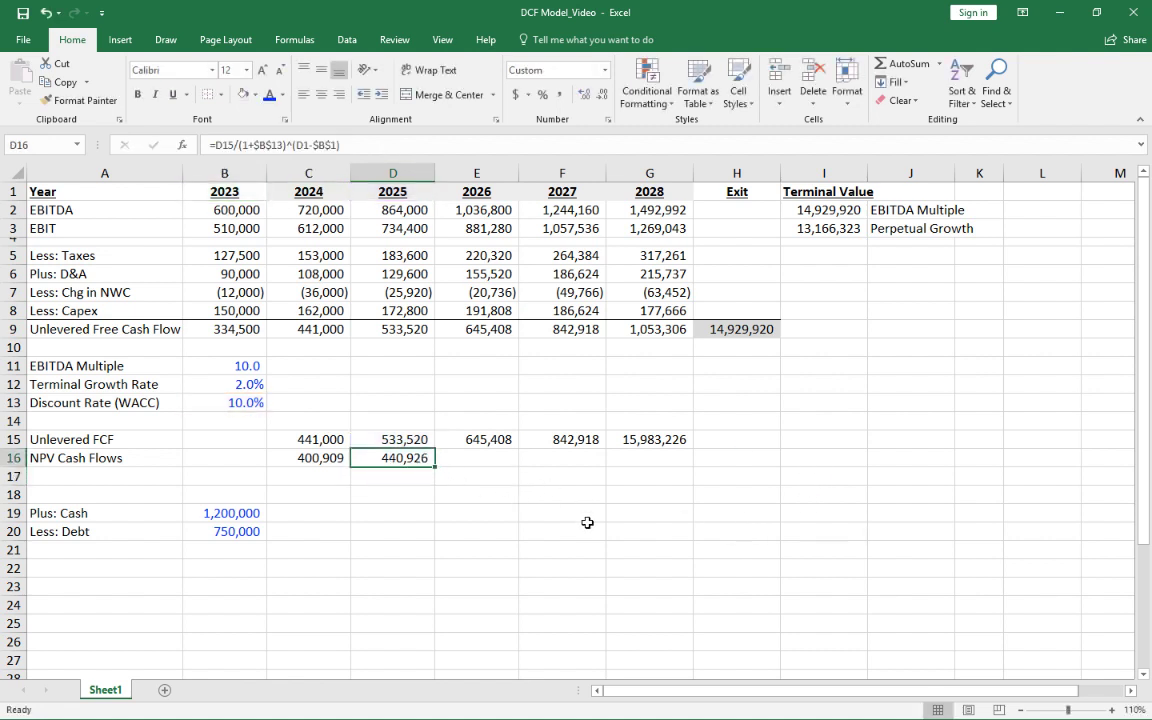
- Fill the discounting formula across 2026–2028, giving 9,924,326 for 2028
{"action": "key", "text": "ctrl+c"}
{"action": "key", "text": "Right"}
{"action": "key", "text": "ctrl+v"}
{"action": "key", "text": "Right"}
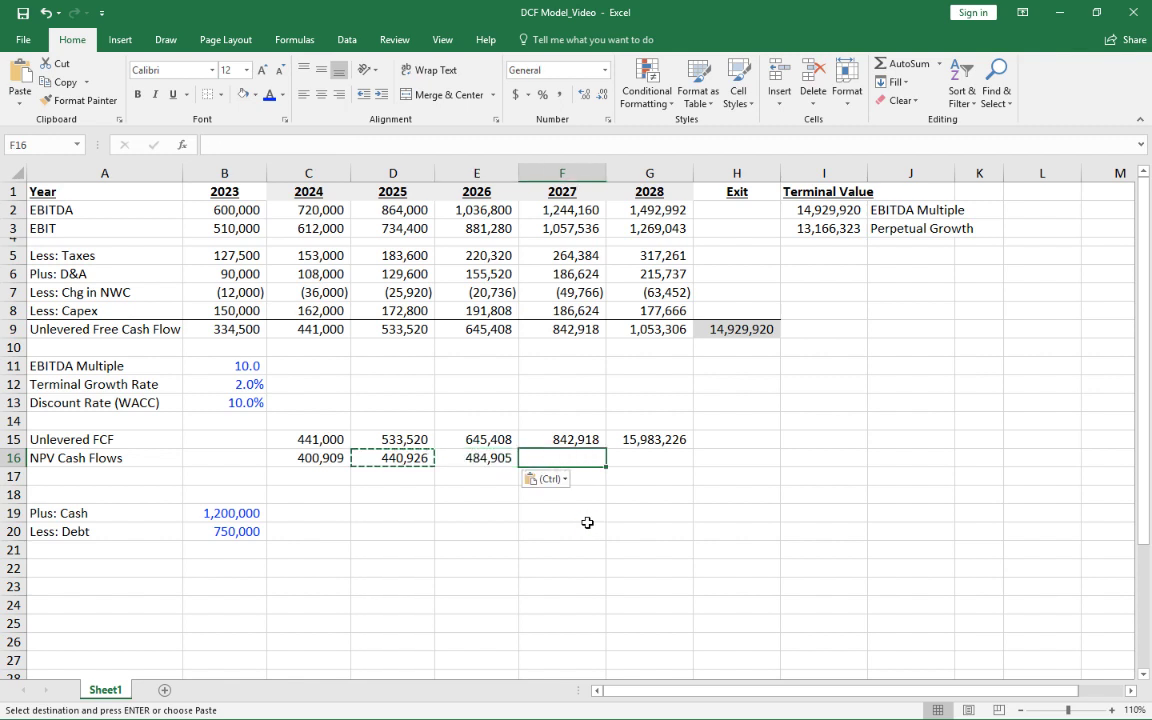
{"action": "key", "text": "ctrl+v"}
{"action": "key", "text": "Right"}
{"action": "key", "text": "ctrl+v"}
{"action": "key", "text": "F2"}
{"action": "key", "text": "Escape"}
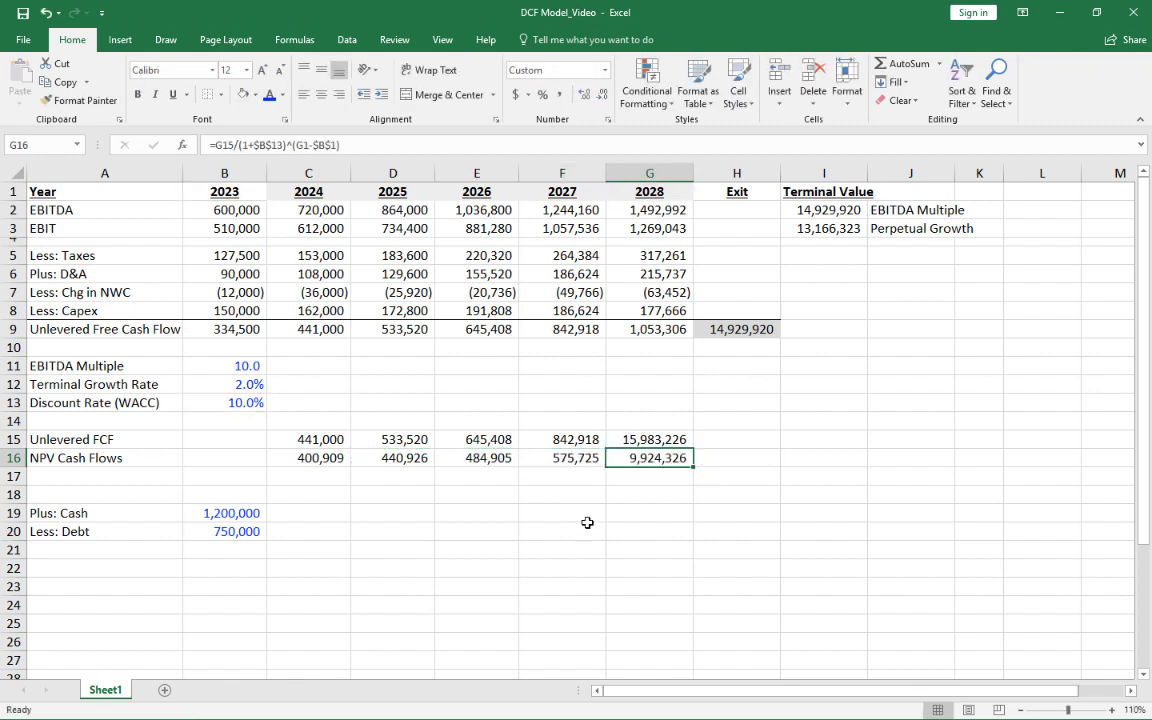
{"action": "key", "text": "Left"}
{"action": "key", "text": "Left"}
{"action": "key", "text": "Left"}
{"action": "key", "text": "Left"}
{"action": "key", "text": "Left"}
{"action": "key", "text": "Down"}
{"action": "key", "text": "shift+space"}
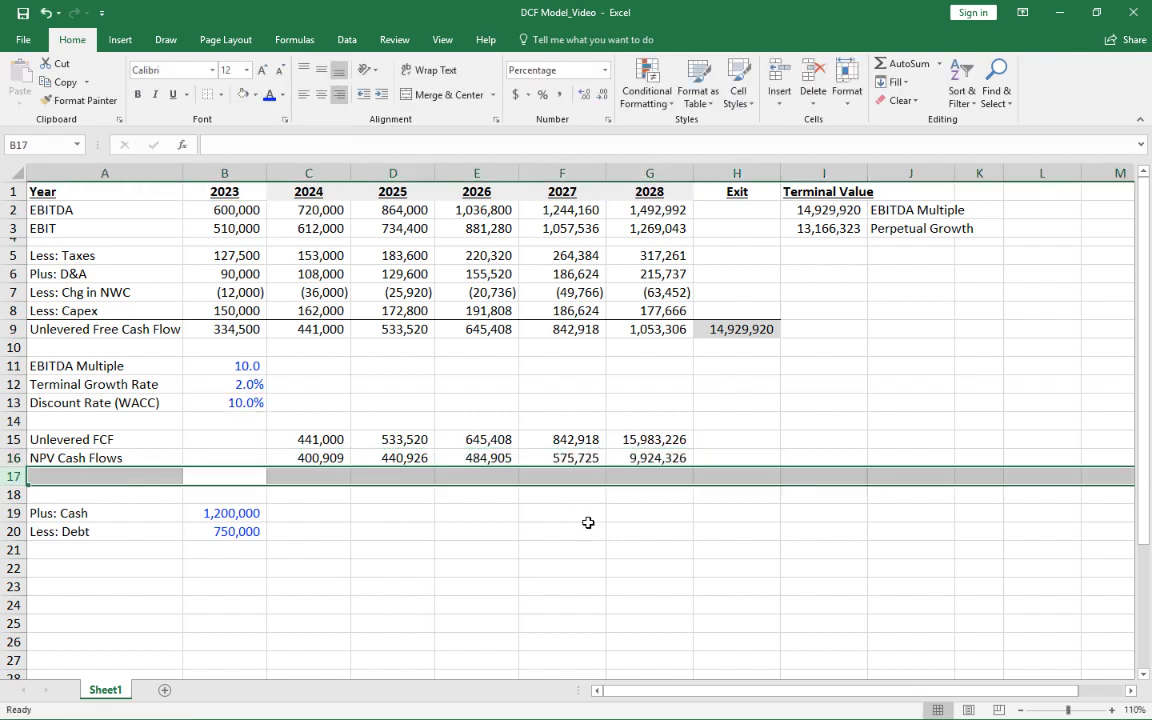
- Insert two blank rows at row 17 and label A18 'Enterprise Value (NPV)'
{"action": "key", "text": "ctrl+shift+plus"}
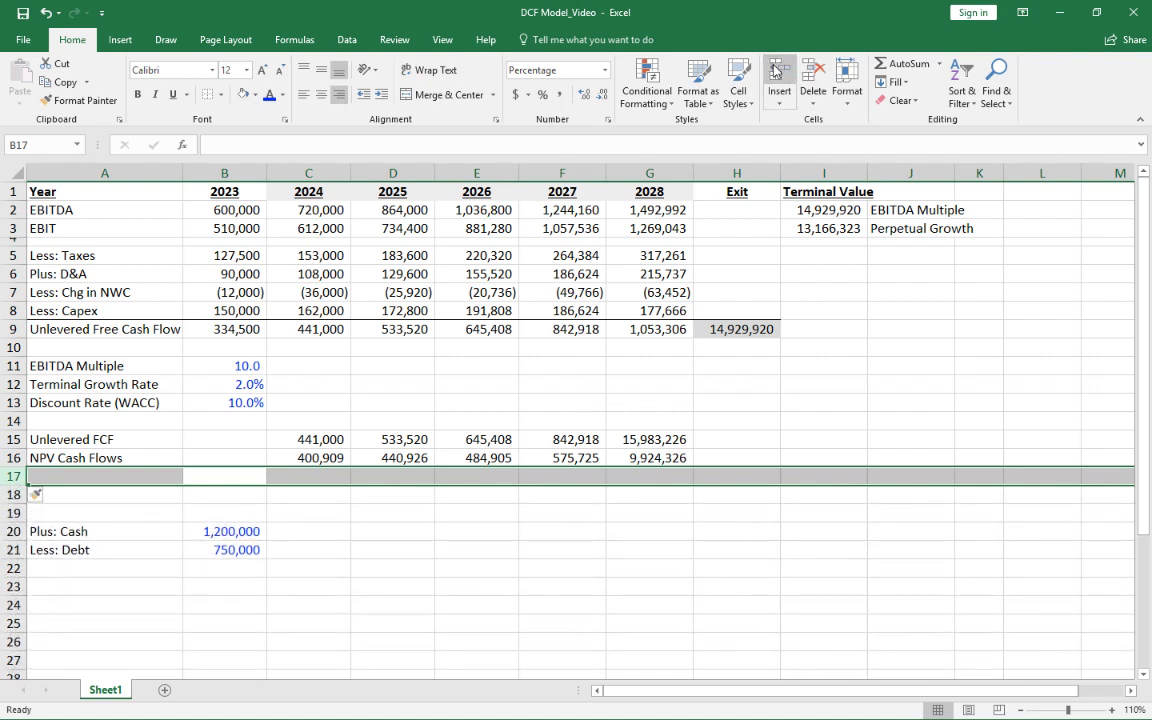
{"action": "key", "text": "ctrl+shift+plus"}
{"action": "key", "text": "Left"}
{"action": "key", "text": "Down"}
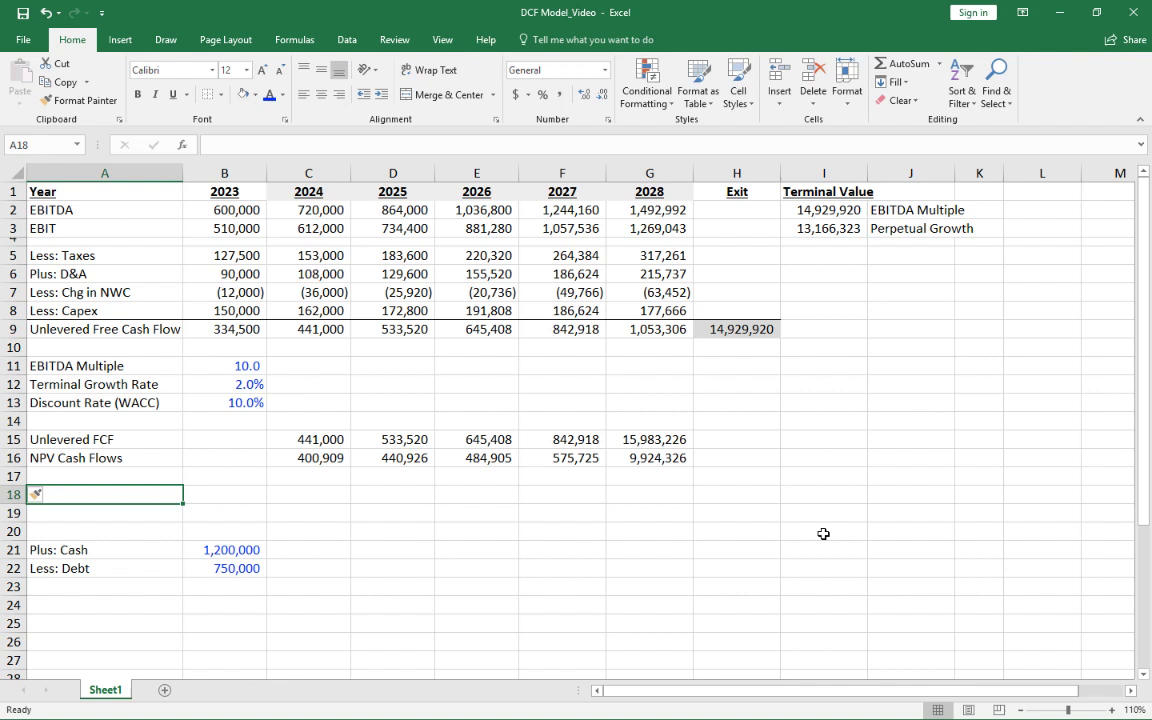
{"action": "type", "text": "Enterprise V"}
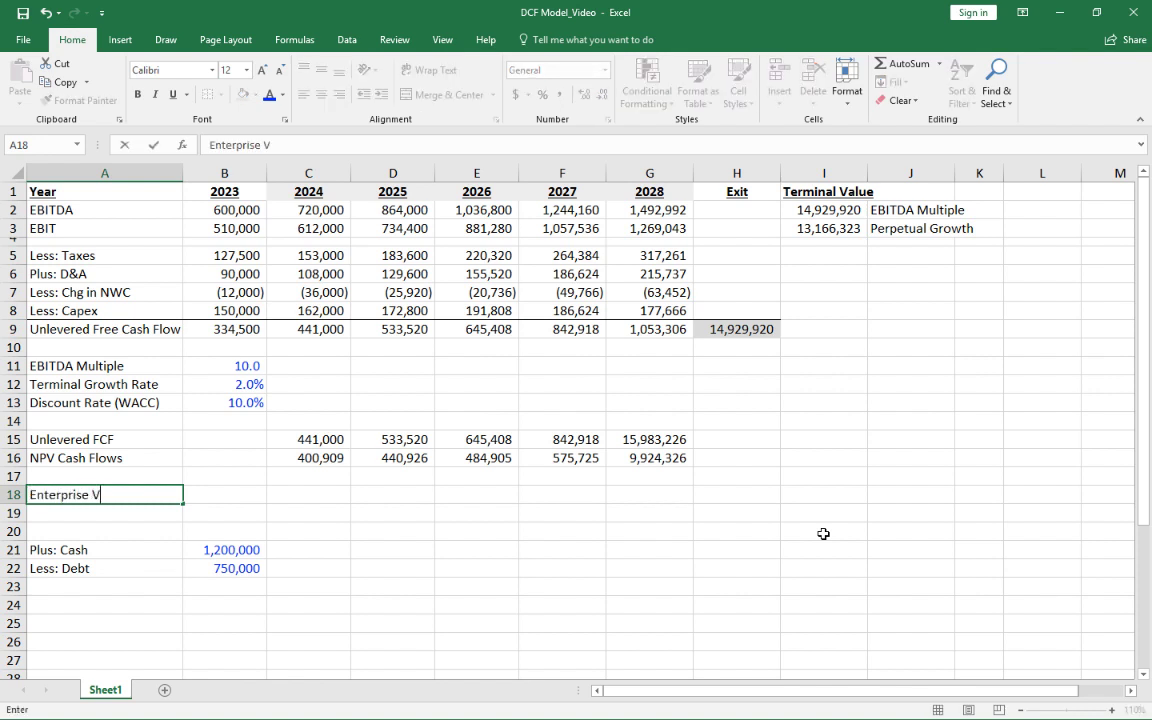
{"action": "type", "text": "alue (N"}
{"action": "type", "text": "PV)"}
{"action": "key", "text": "Return"}
- Give B18 Comma Style and enter =SUM(C16:G16), showing 11,826,790
{"action": "key", "text": "Up"}
{"action": "key", "text": "Right"}
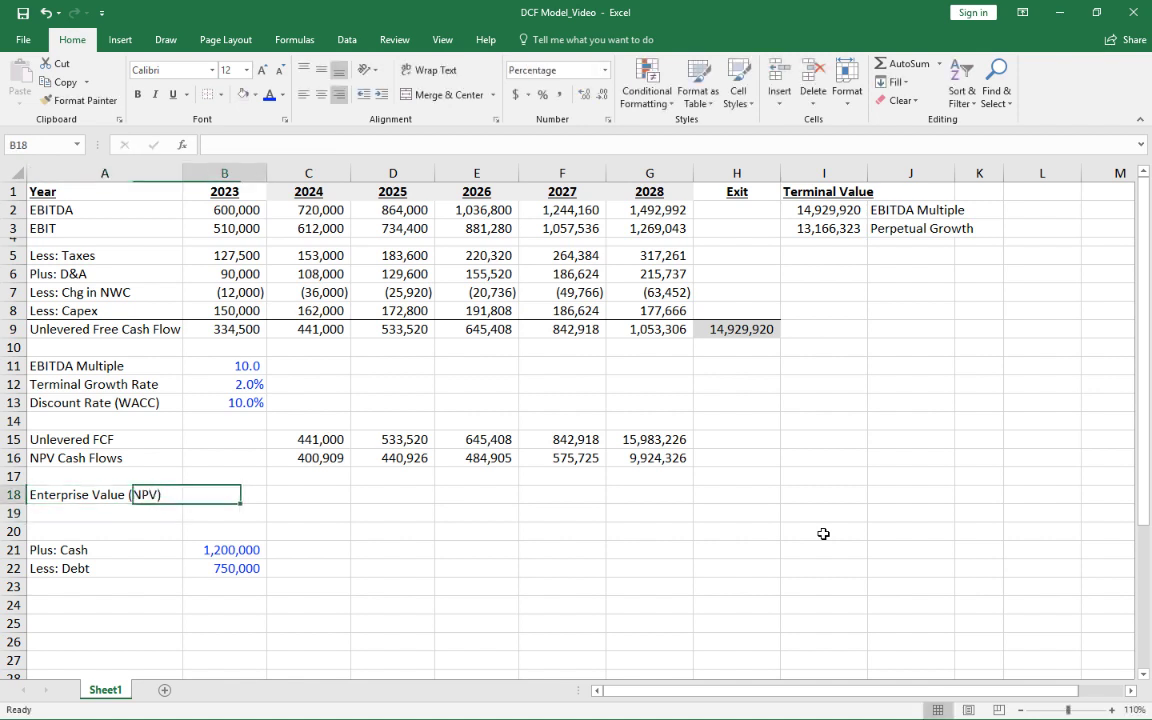
{"action": "type", "text": "="}
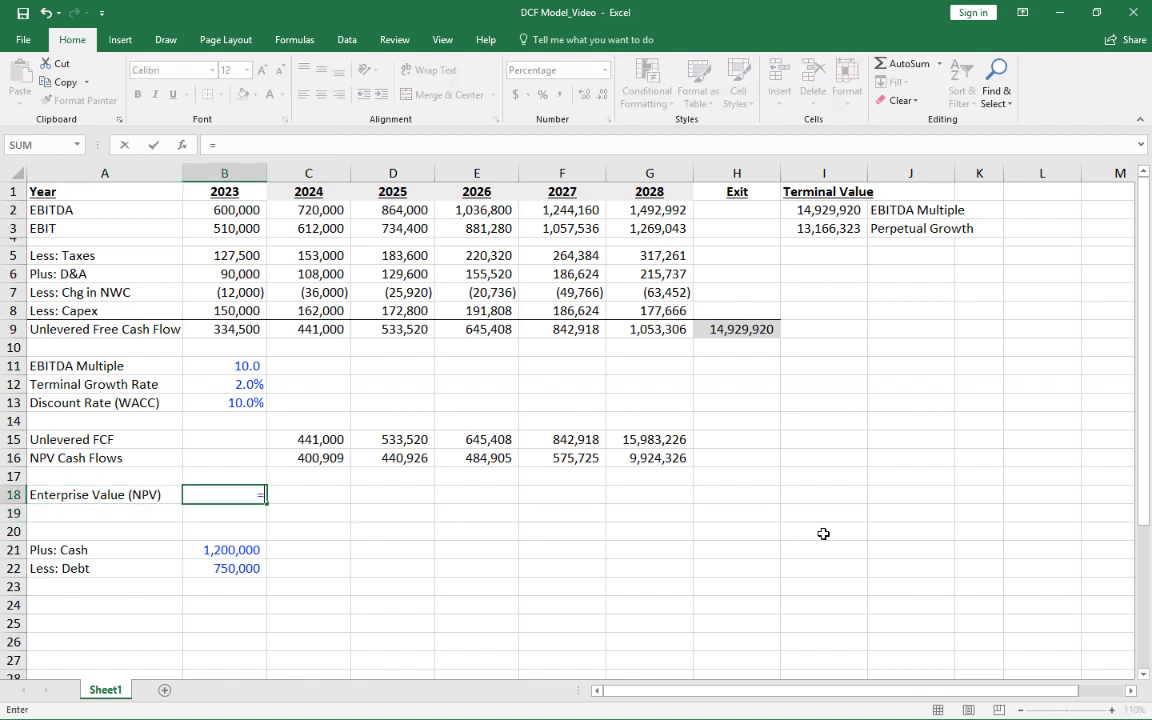
{"action": "key", "text": "Escape"}
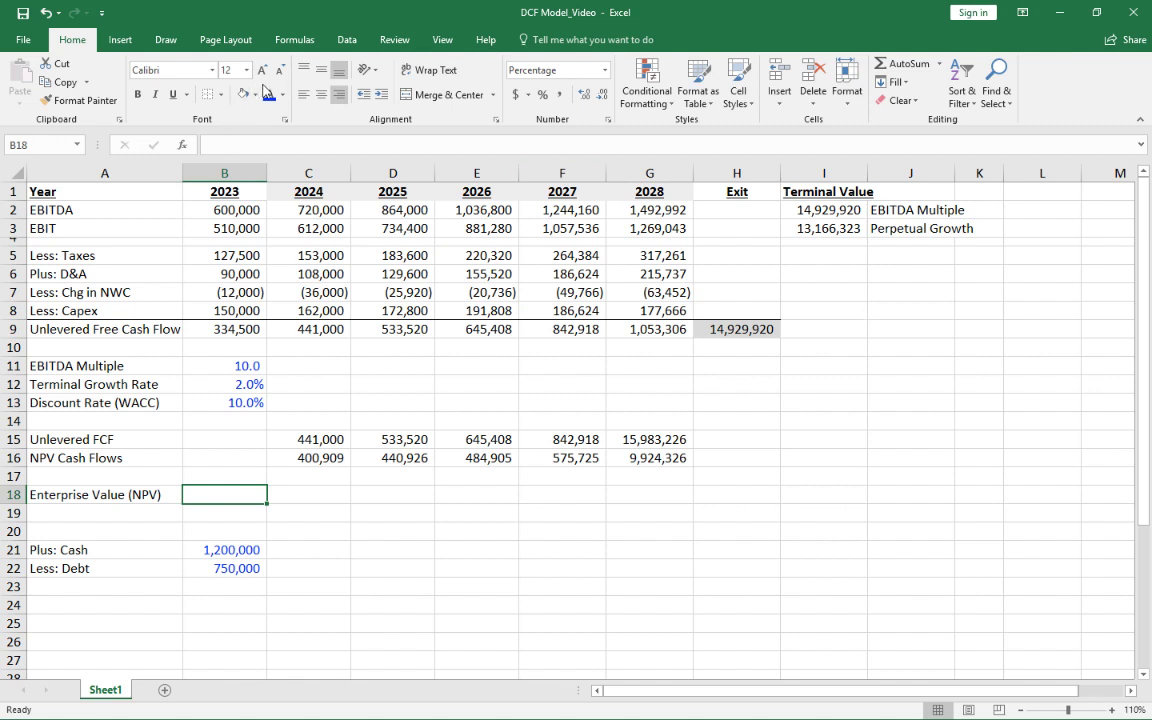
{"action": "left_click", "coordinate": [282, 95]}
{"action": "key", "text": "Escape"}
{"action": "left_click", "coordinate": [563, 96]}
{"action": "type", "text": "=sum("}
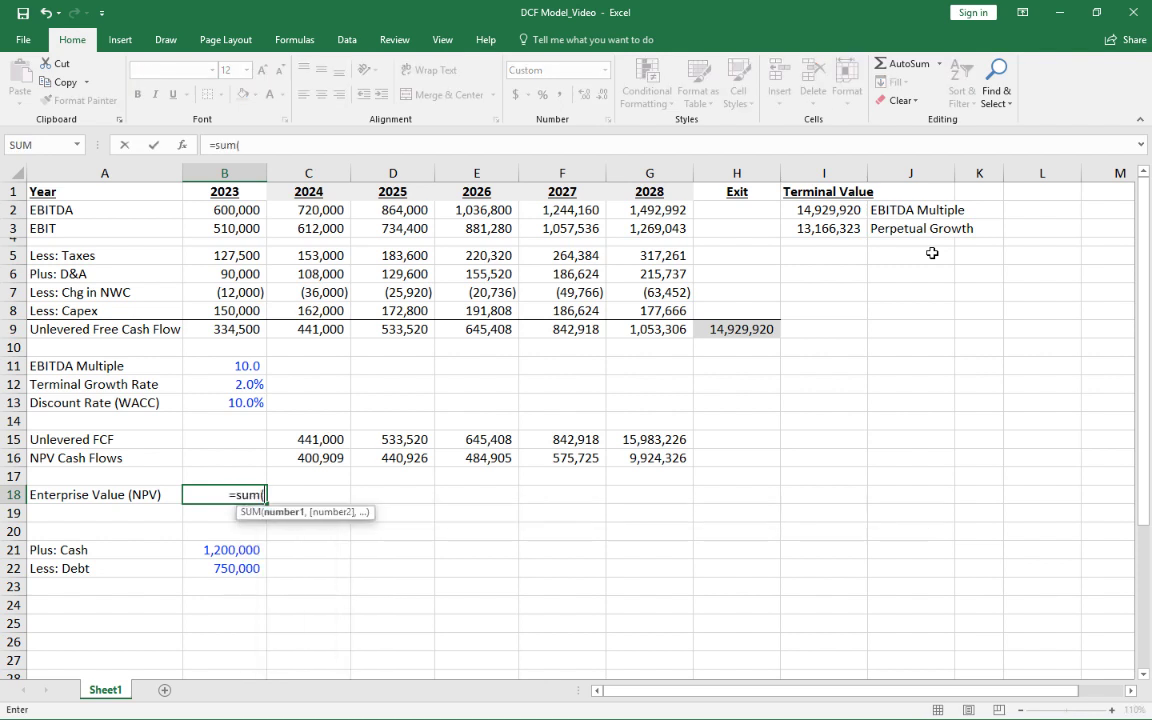
{"action": "key", "text": "Up"}
{"action": "key", "text": "Up"}
{"action": "key", "text": "Right"}
{"action": "key", "text": "shift+Right"}
{"action": "key", "text": "shift+Right"}
{"action": "key", "text": "shift+Right"}
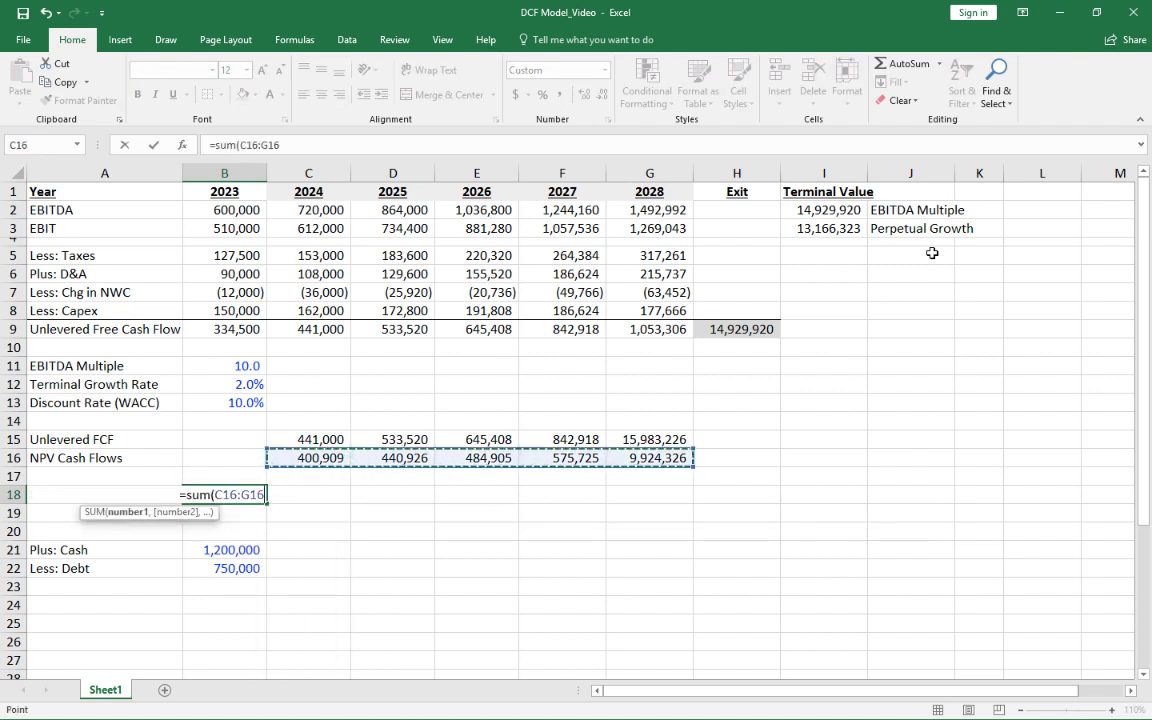
{"action": "key", "text": "Return"}
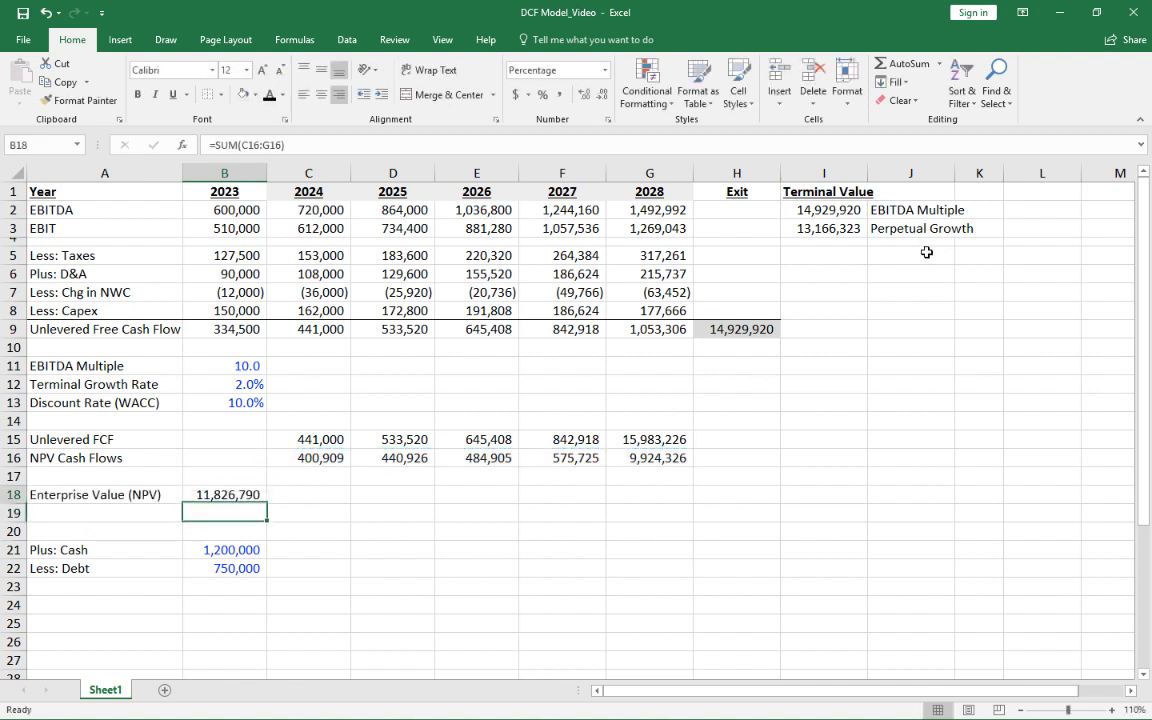
{"action": "key", "text": "Up"}
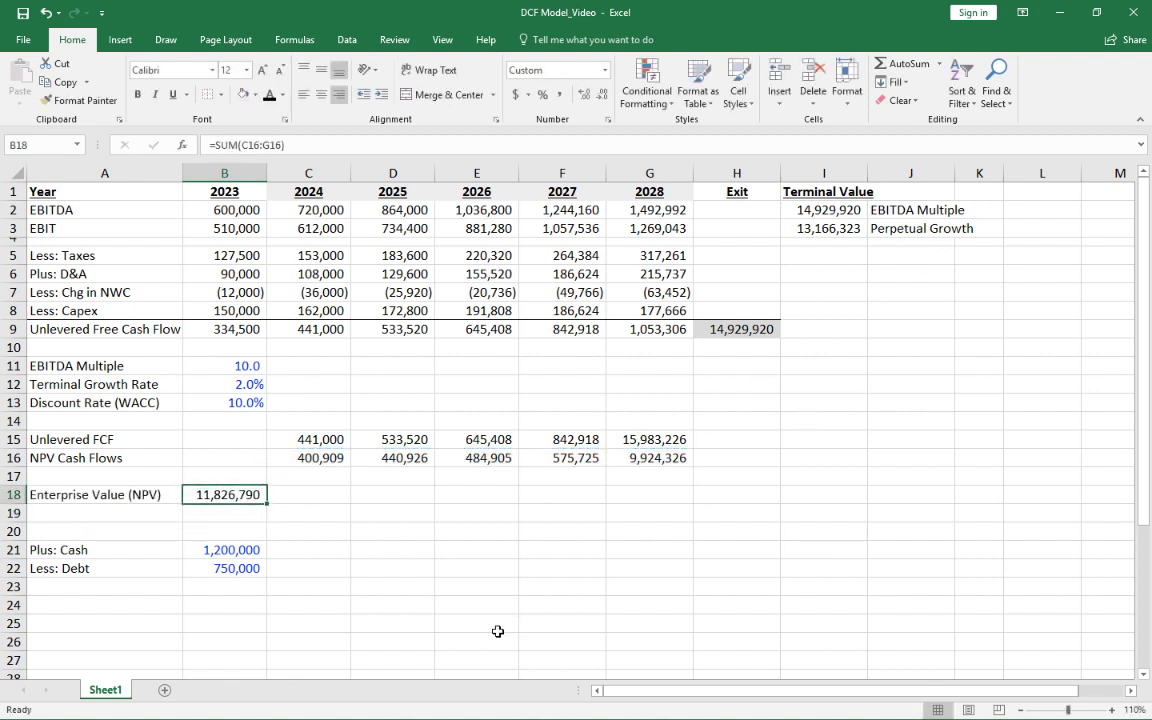
- Insert a row at 19 and copy the Enterprise Value (NPV) label and value into it
{"action": "left_click", "coordinate": [34, 515]}
{"action": "key", "text": "shift+space"}
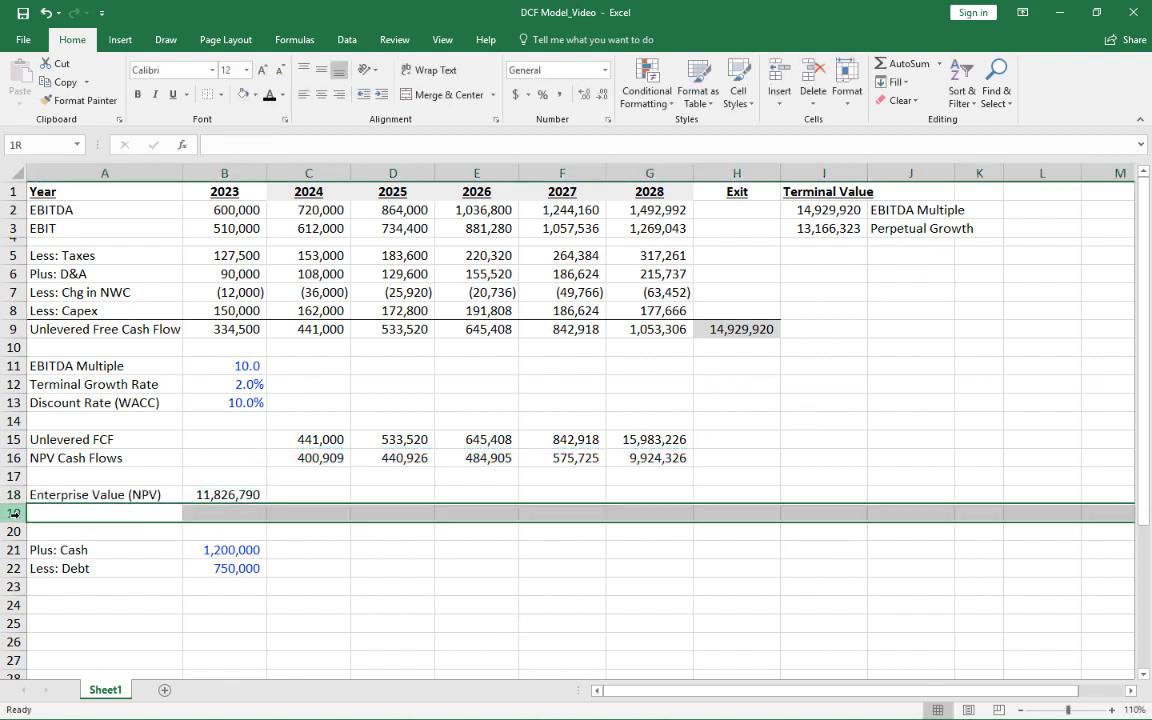
{"action": "key", "text": "ctrl+shift+plus"}
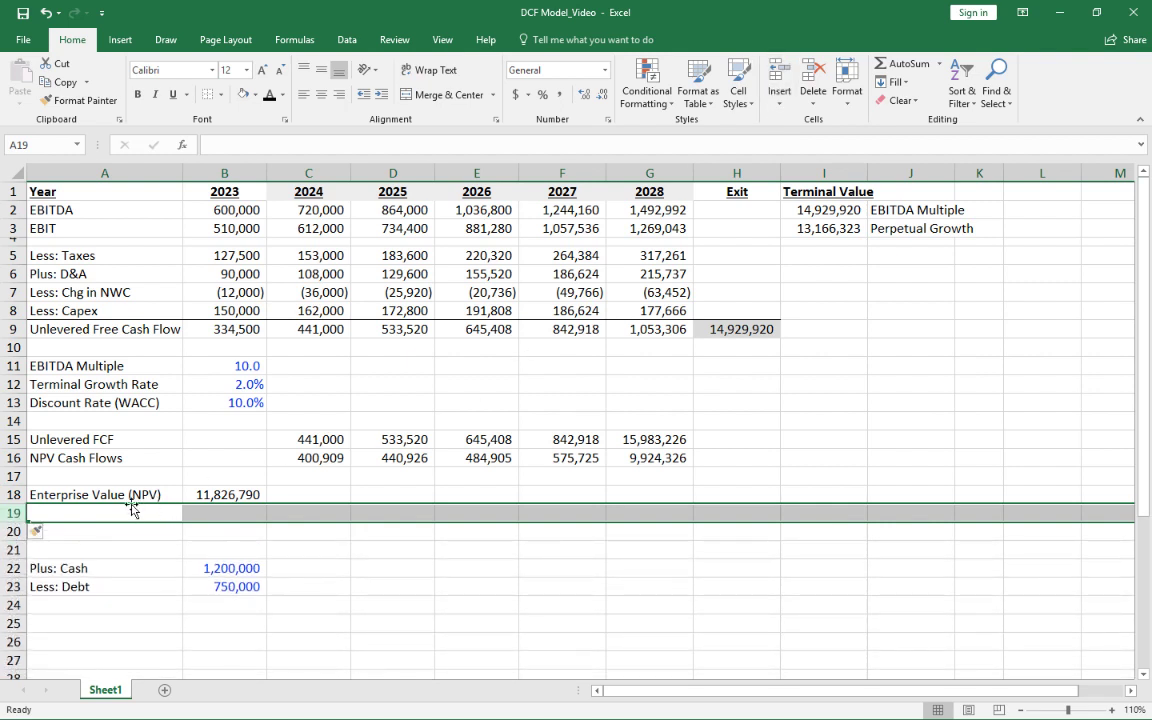
{"action": "left_click_drag", "start_coordinate": [110, 494], "coordinate": [238, 494]}
{"action": "key", "text": "ctrl+c"}
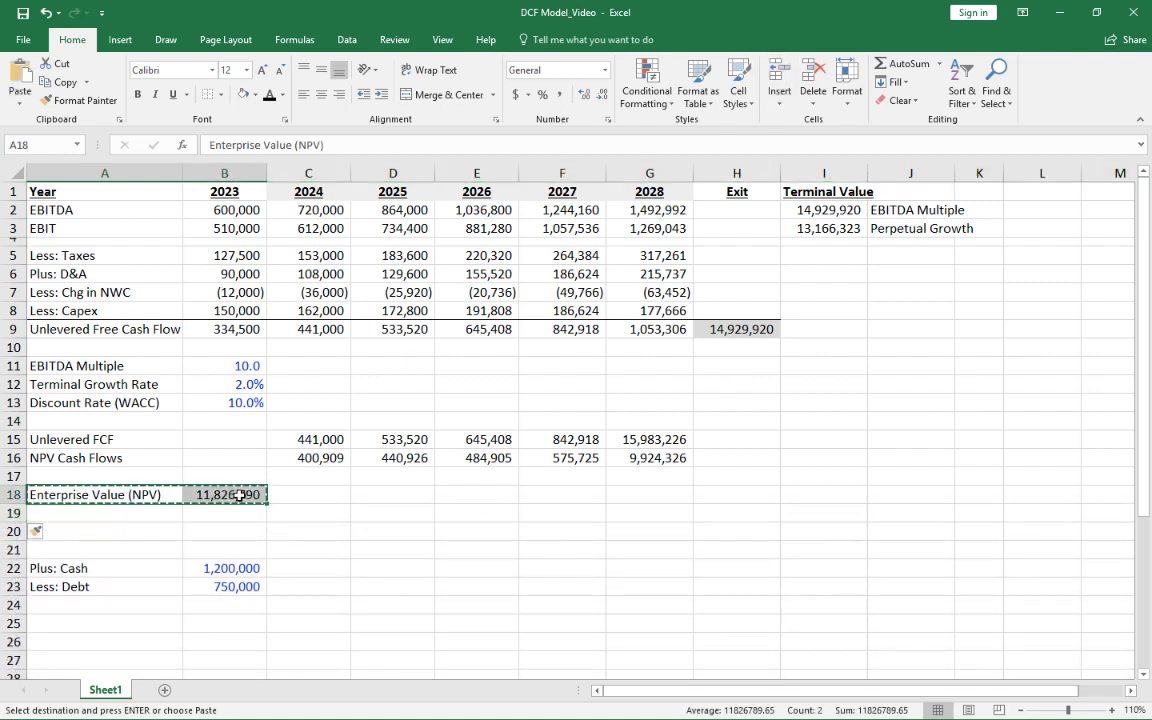
{"action": "key", "text": "Down"}
{"action": "key", "text": "ctrl+v"}
{"action": "key", "text": "Right"}
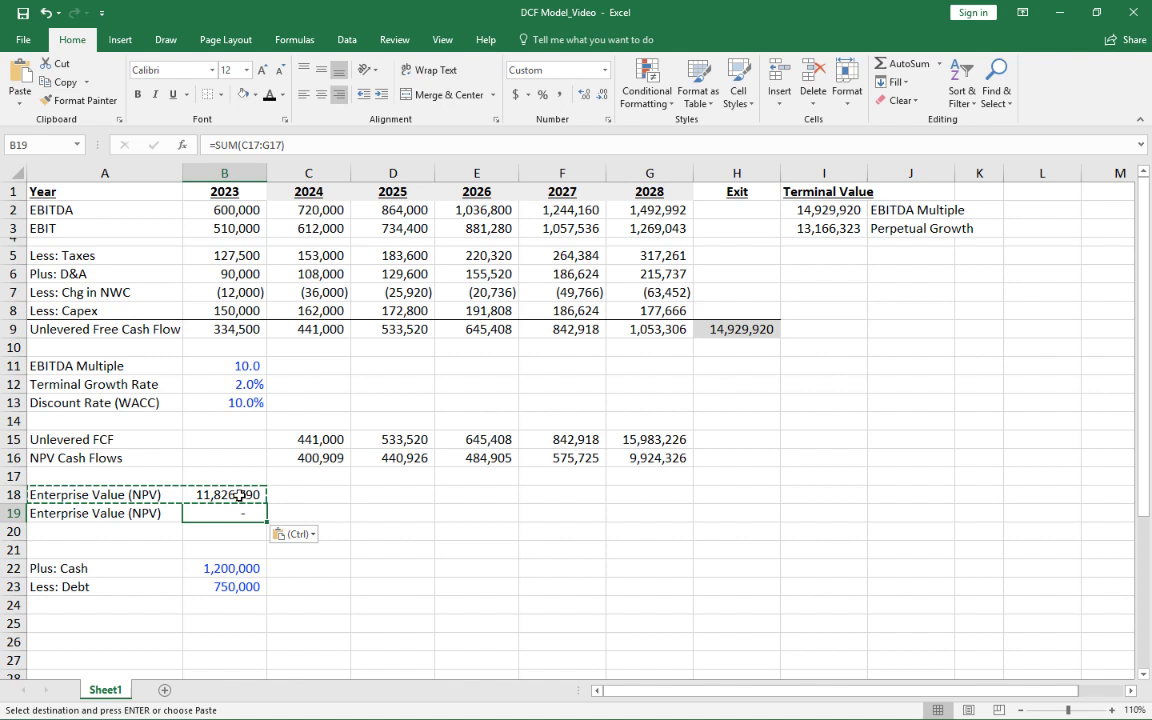
- Enter =NPV(B13,C15:G15) in B19, confirming 11,826,790
{"action": "type", "text": "=NPV"}
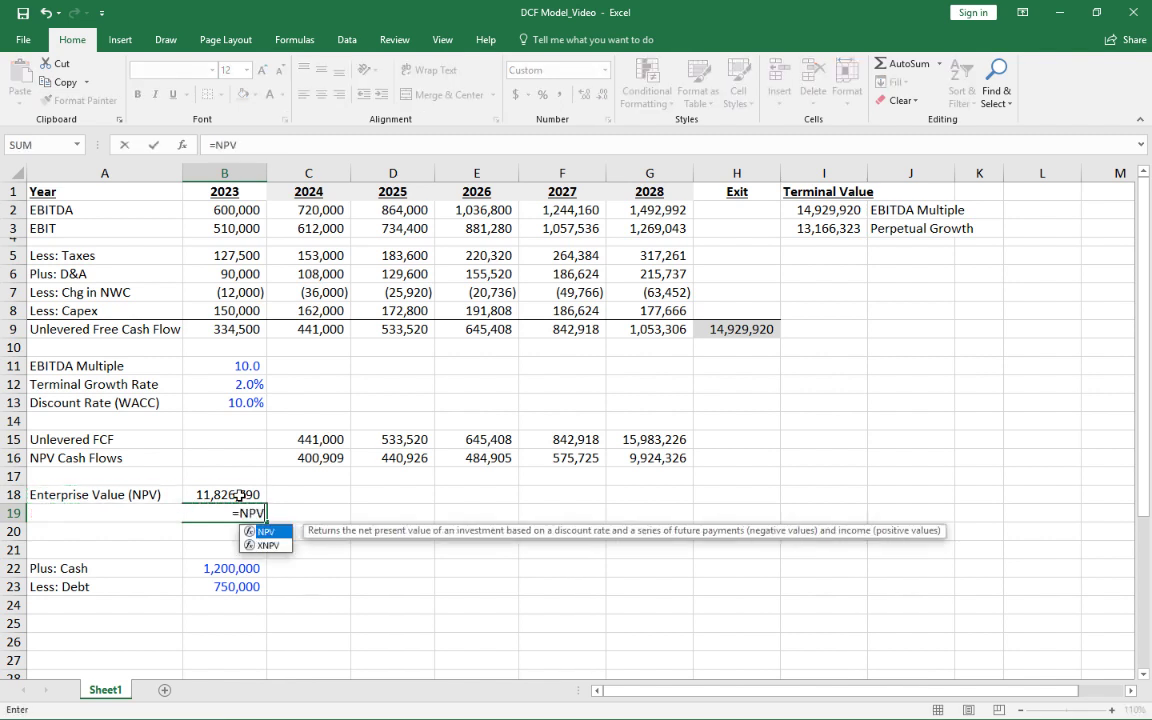
{"action": "type", "text": "("}
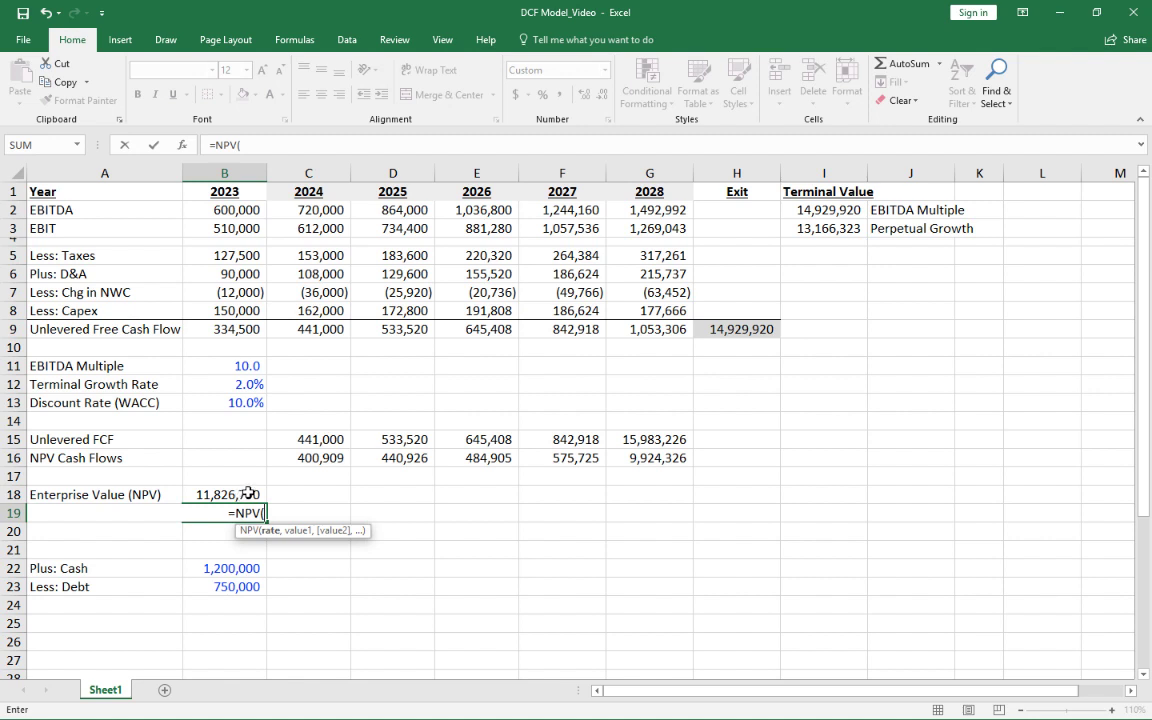
{"action": "left_click", "coordinate": [230, 400]}
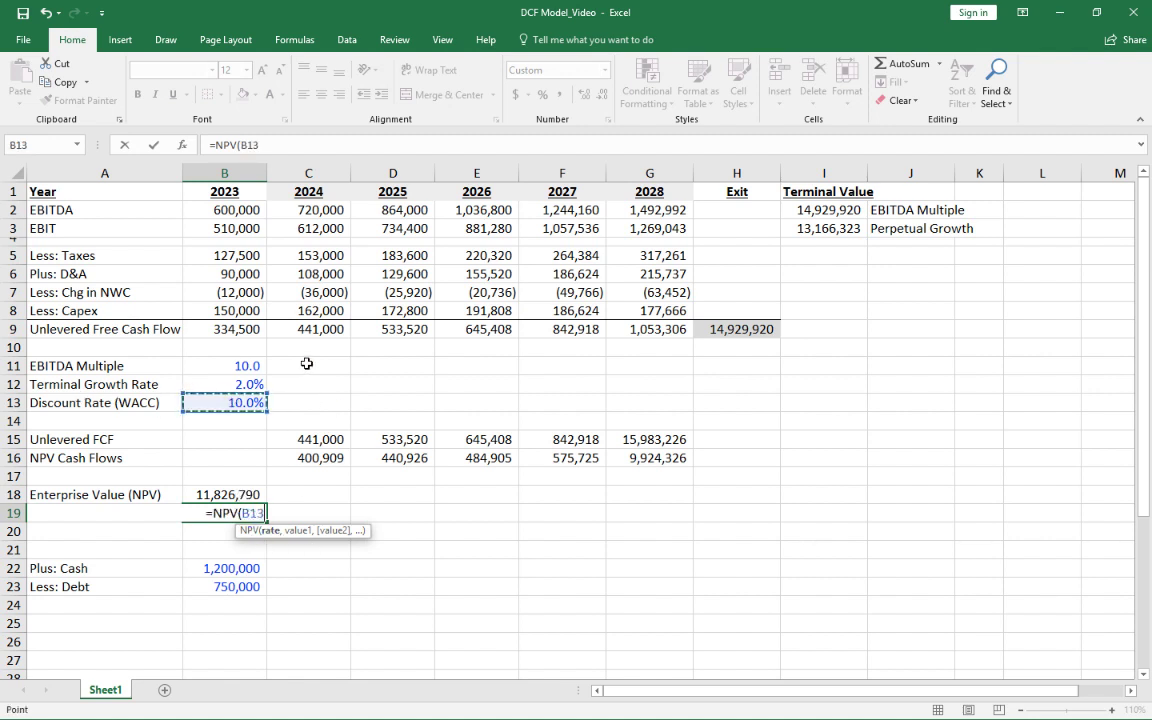
{"action": "type", "text": ","}
{"action": "left_click", "coordinate": [295, 443]}
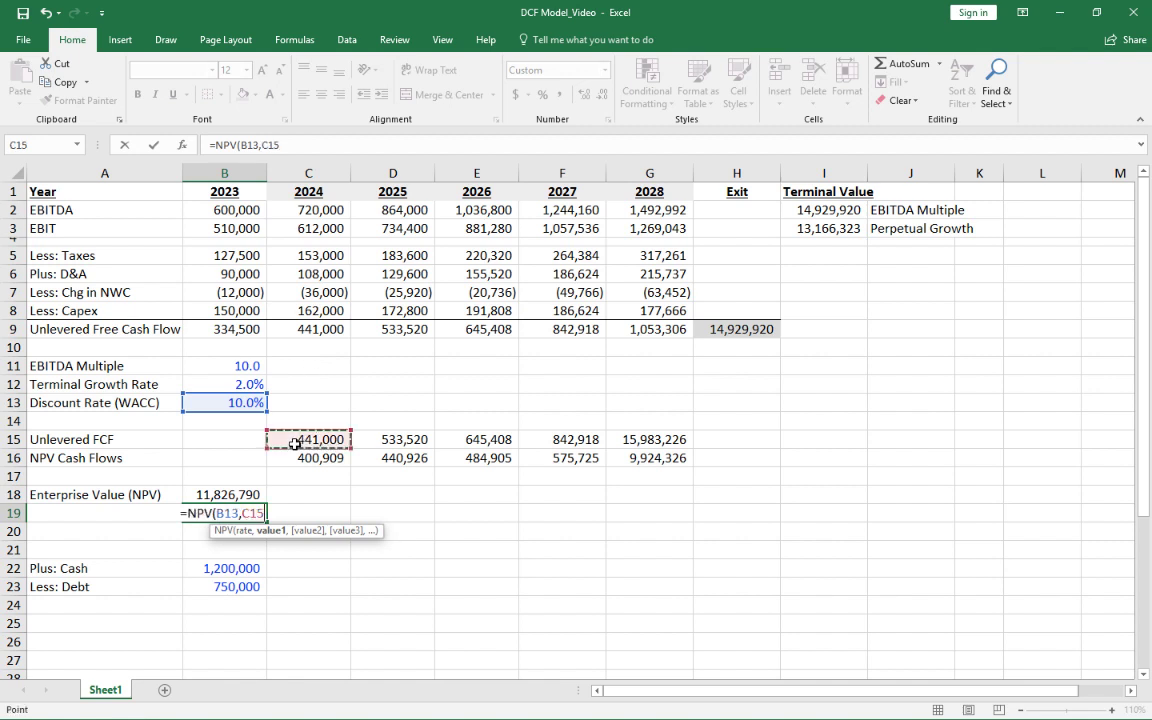
{"action": "left_click_drag", "start_coordinate": [295, 443], "coordinate": [660, 440]}
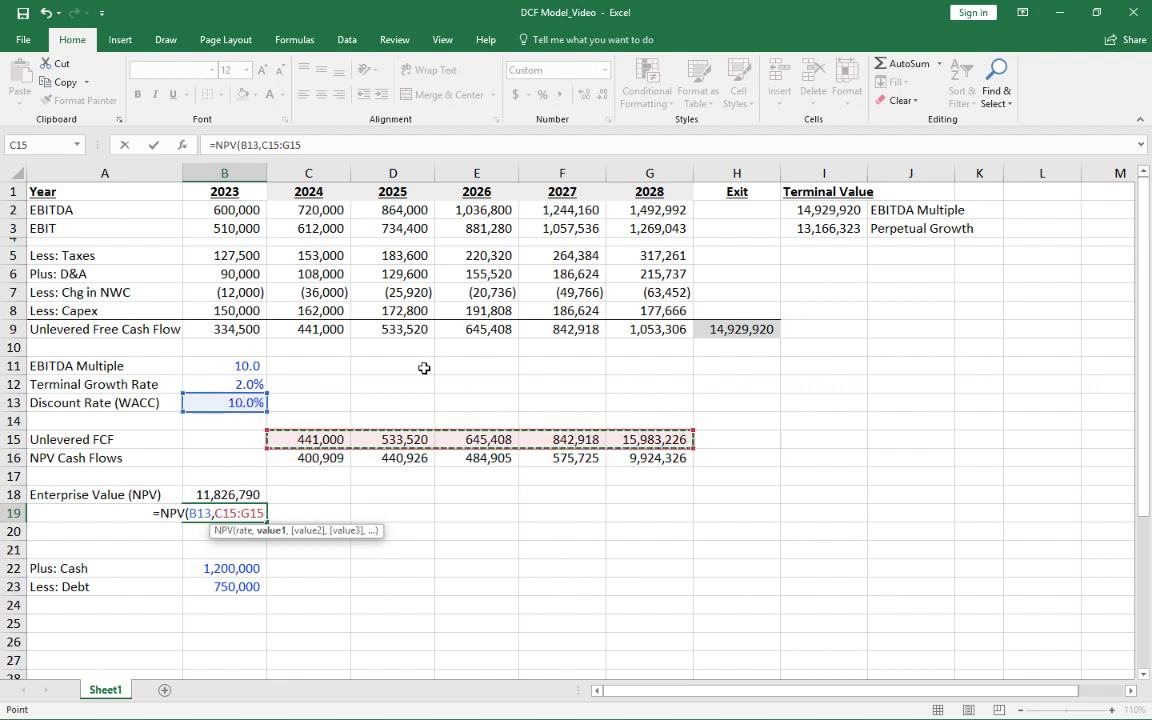
{"action": "type", "text": ")"}
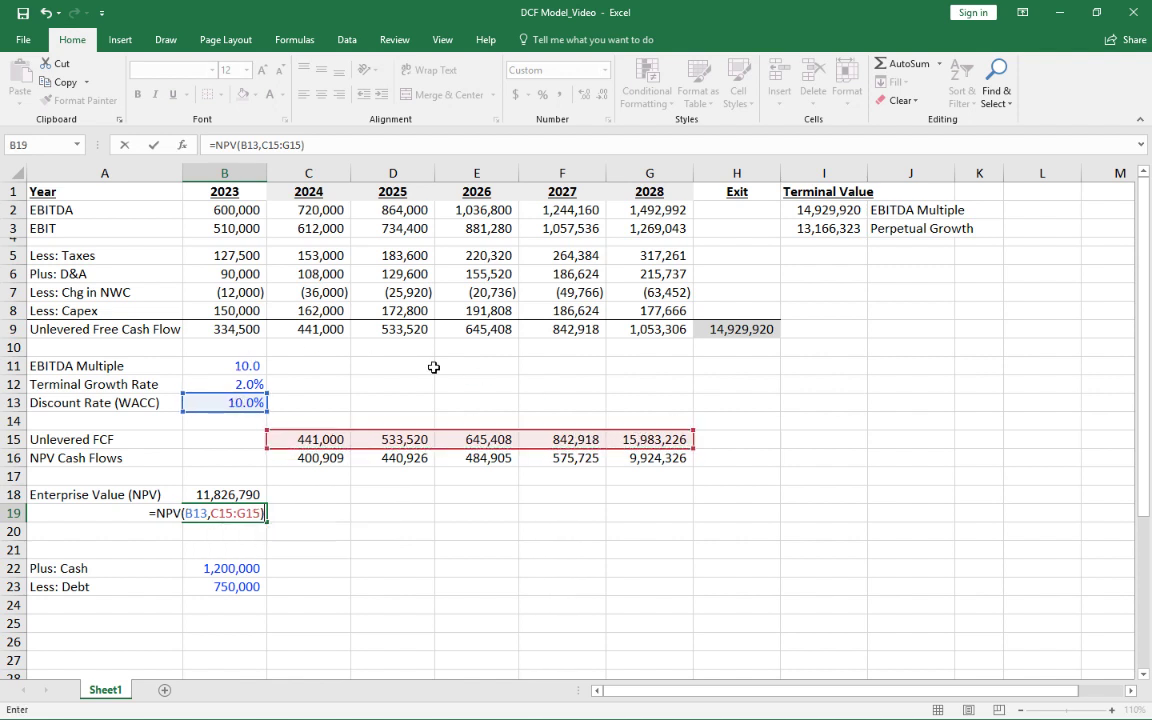
{"action": "key", "text": "Return"}
{"action": "key", "text": "Up"}
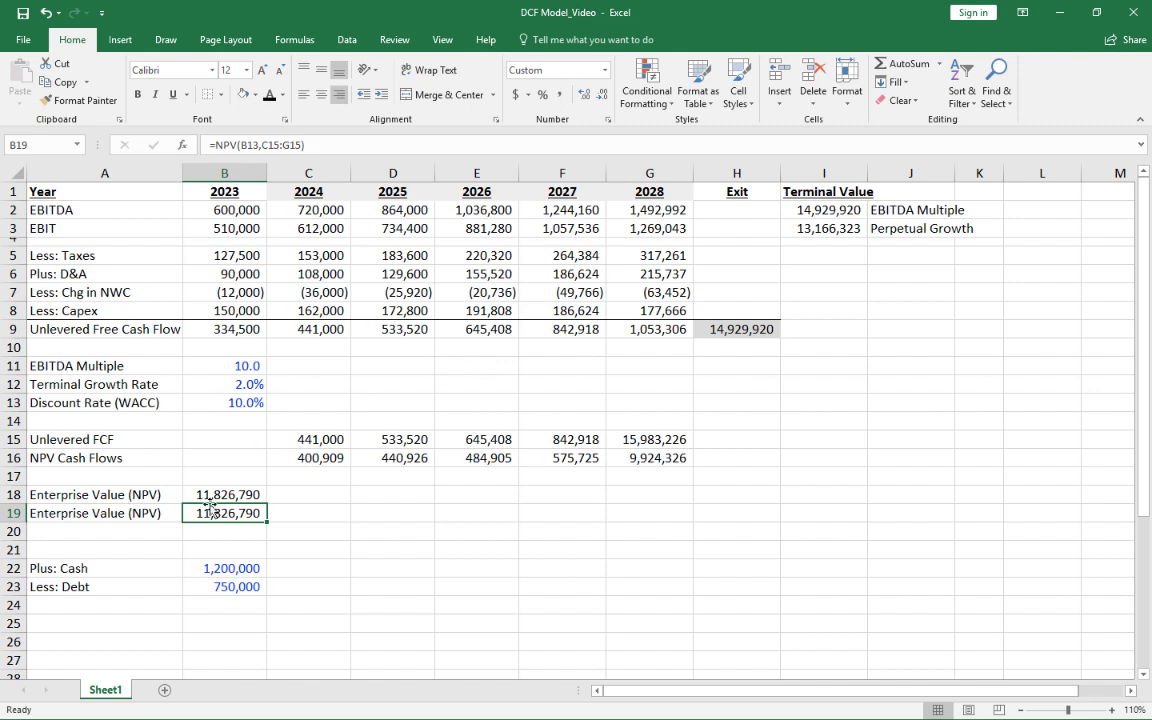
- Delete the extra empty row 20 above Plus: Cash
{"action": "left_click_drag", "start_coordinate": [225, 513], "coordinate": [222, 497]}
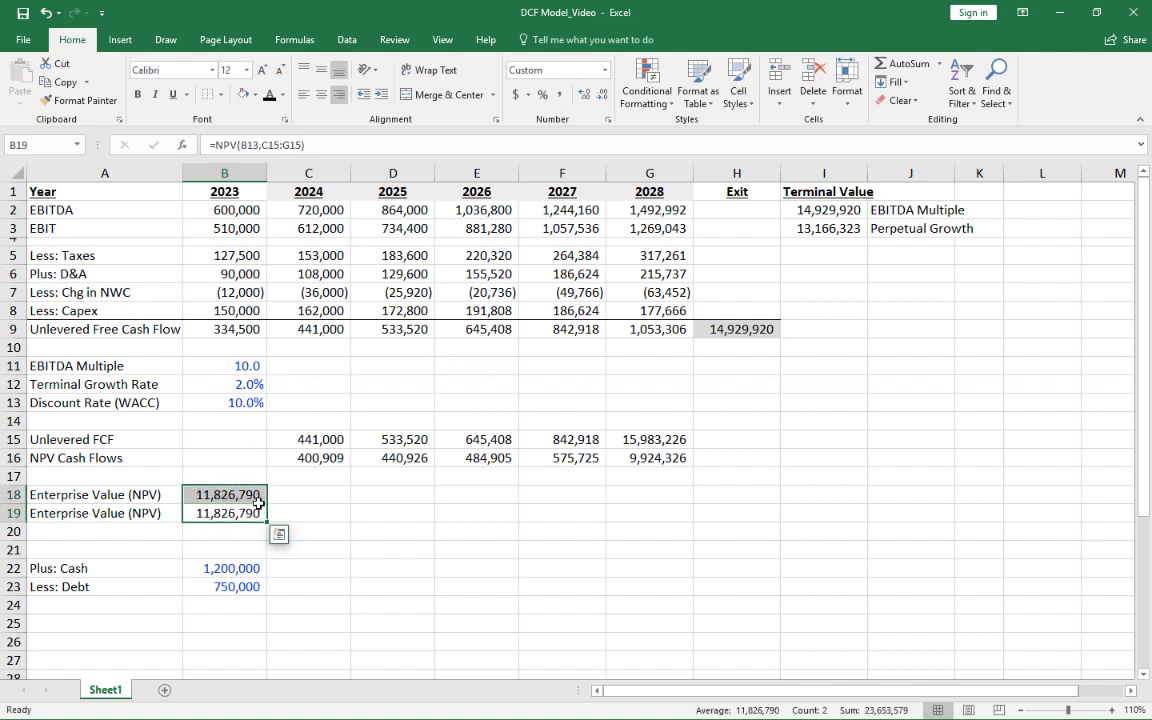
{"action": "left_click", "coordinate": [140, 527]}
{"action": "left_click", "coordinate": [14, 531]}
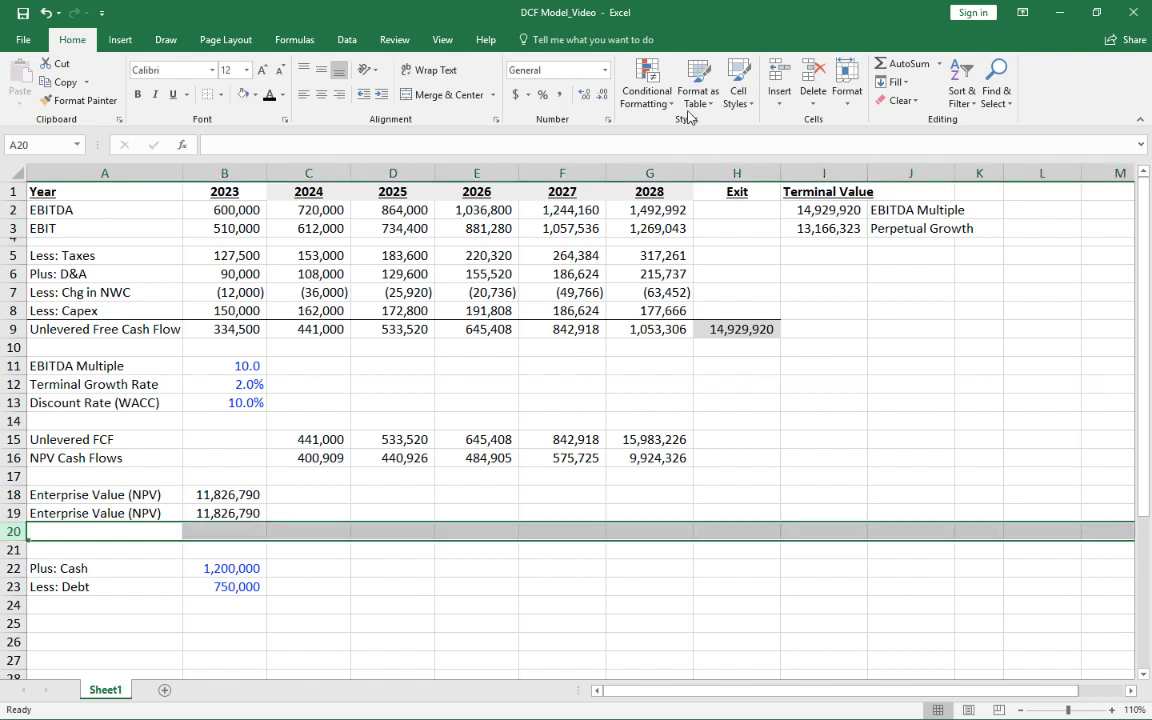
{"action": "key", "text": "ctrl+minus"}
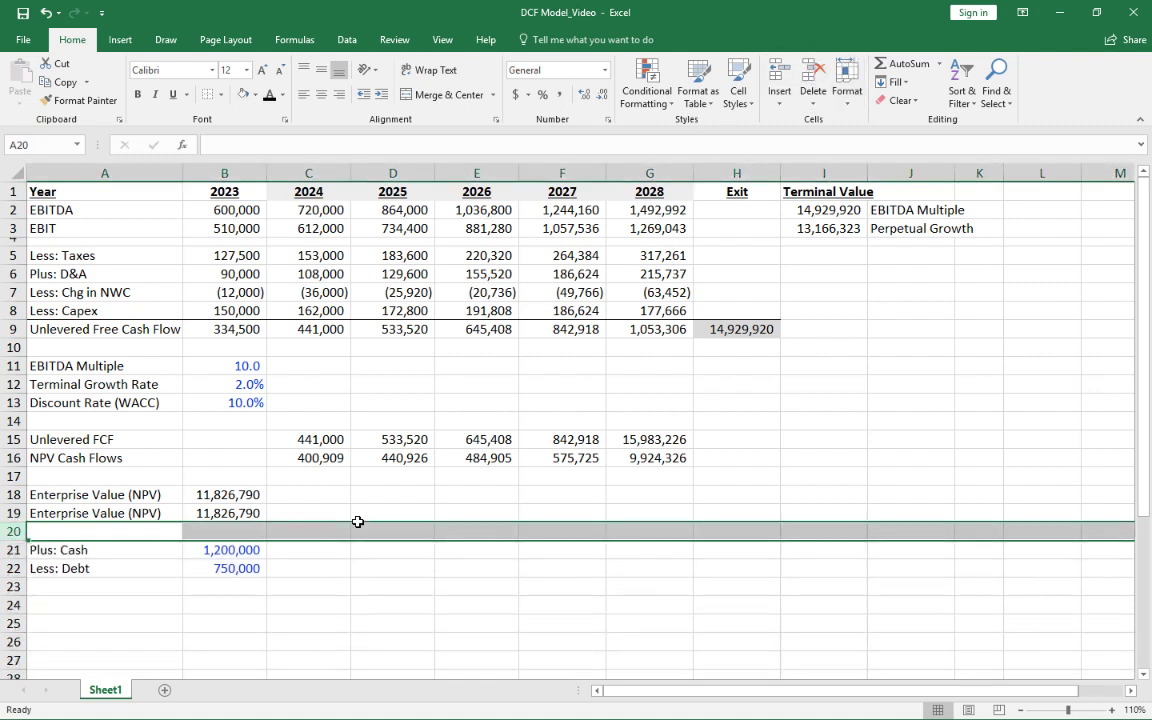
- Bold the second Enterprise Value (NPV) row A19:B19
{"action": "left_click", "coordinate": [304, 551]}
{"action": "left_click", "coordinate": [244, 570]}
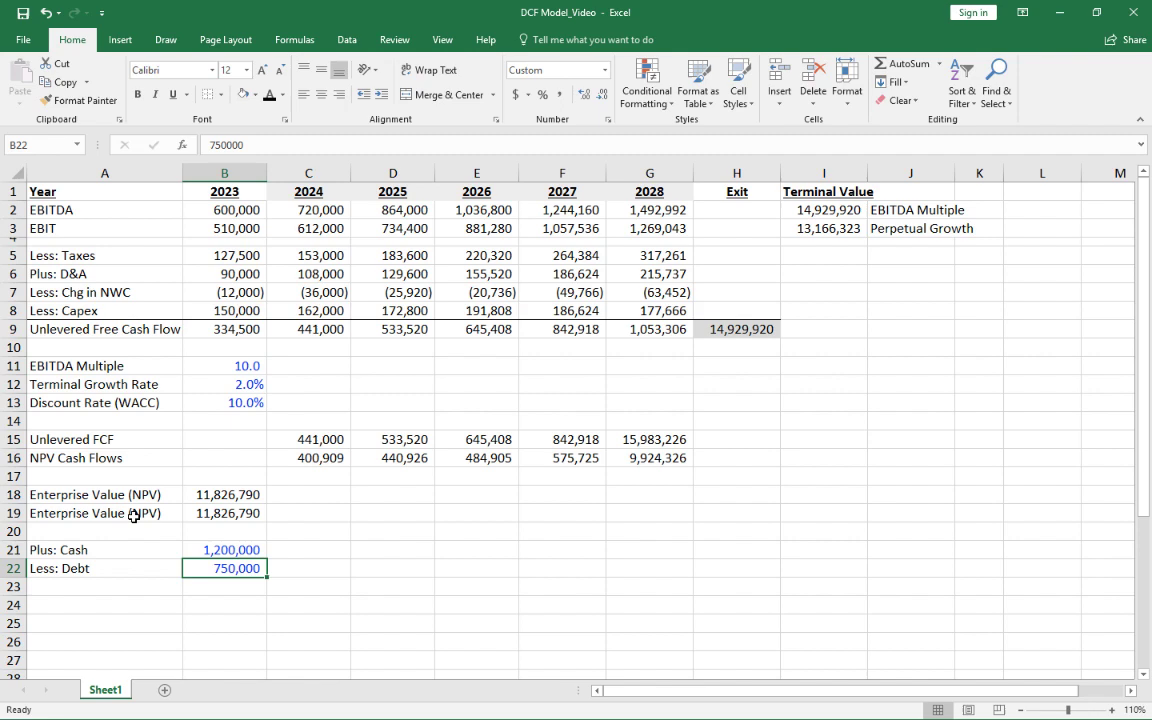
{"action": "left_click_drag", "start_coordinate": [134, 516], "coordinate": [250, 516]}
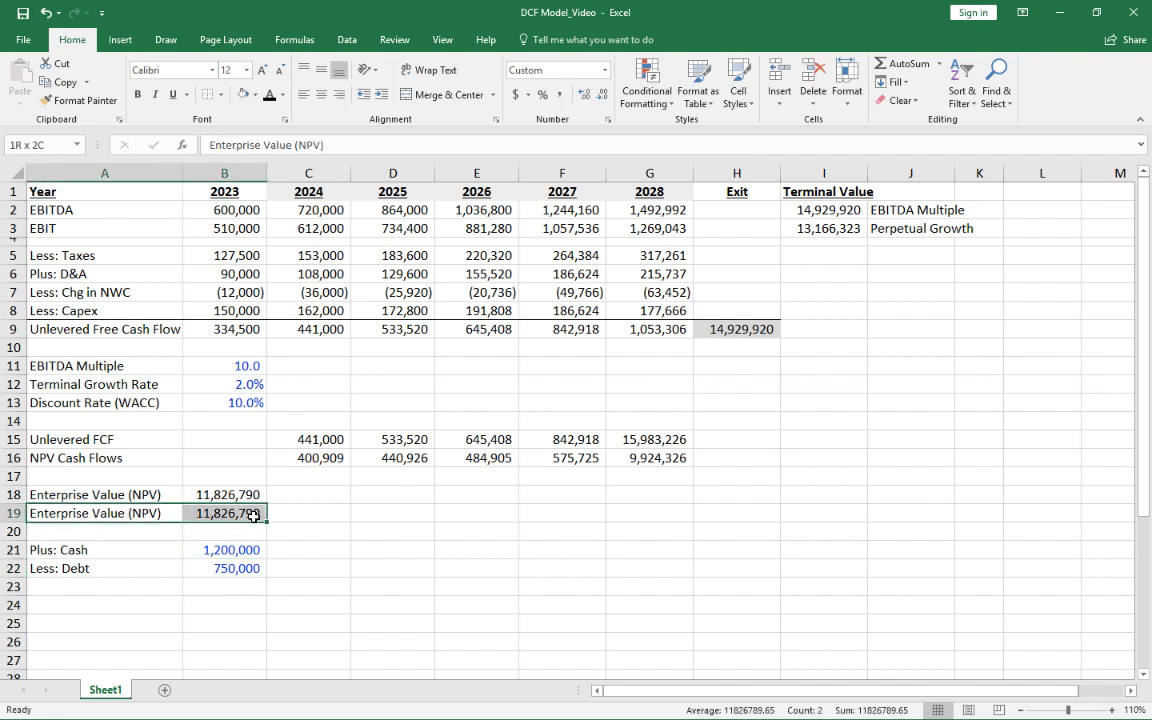
{"action": "left_click", "coordinate": [138, 94]}
{"action": "left_click", "coordinate": [380, 513]}
- Add a bottom border under the 750,000 debt figure in B22
{"action": "scroll", "coordinate": [366, 498], "scroll_direction": "down", "scroll_amount": 1}
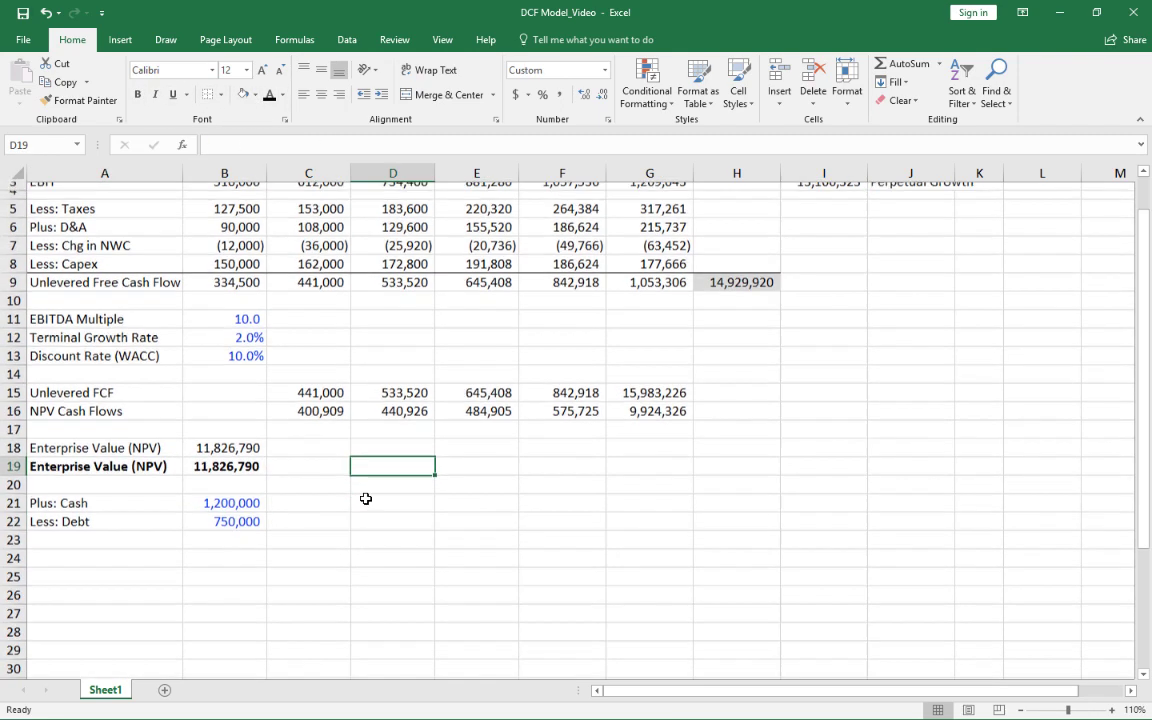
{"action": "scroll", "coordinate": [366, 498], "scroll_direction": "up", "scroll_amount": 1}
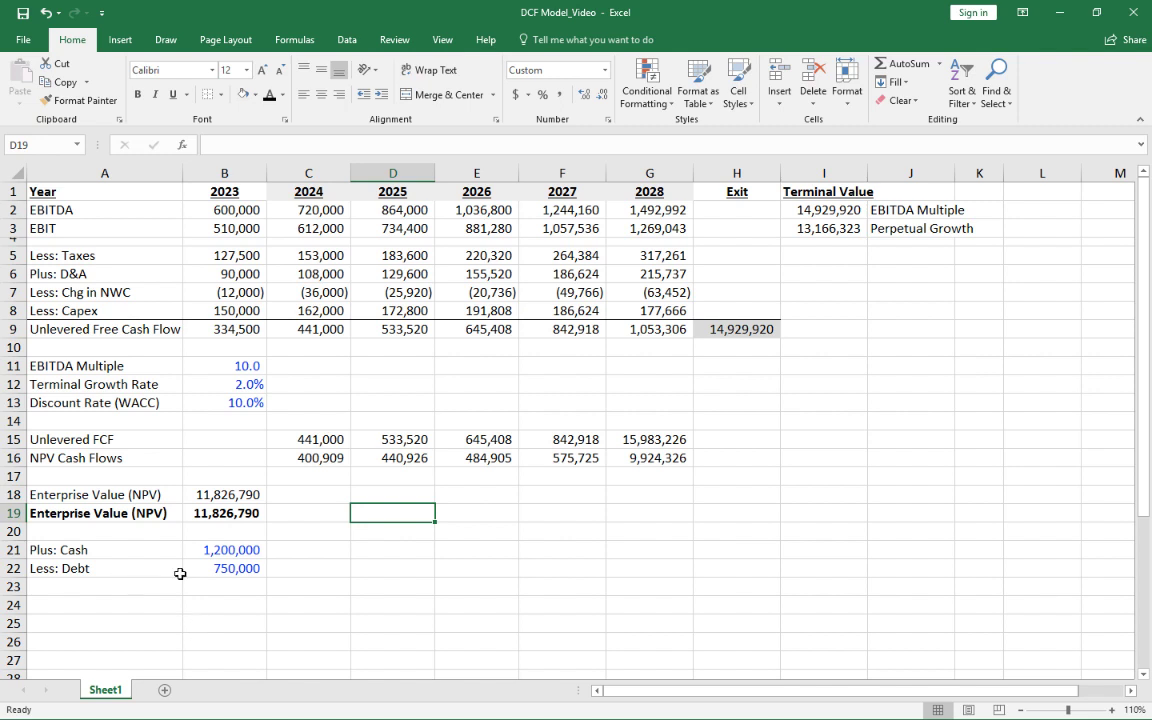
{"action": "left_click", "coordinate": [187, 569]}
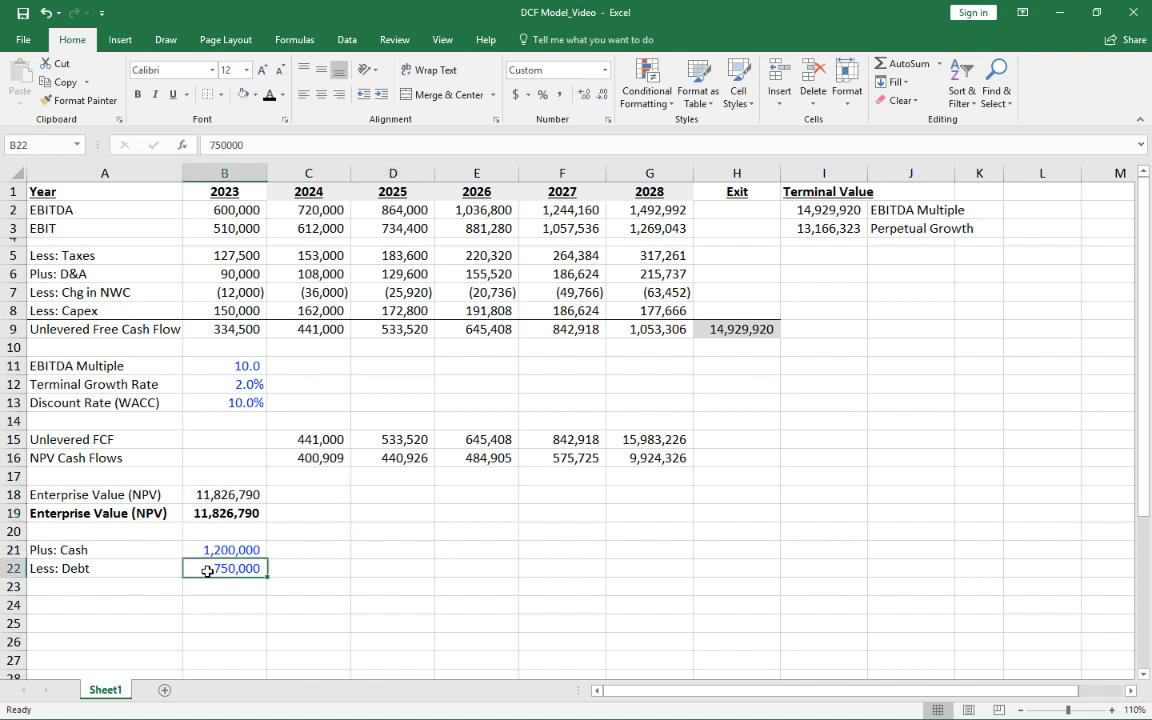
{"action": "left_click", "coordinate": [220, 94]}
{"action": "left_click", "coordinate": [228, 130]}
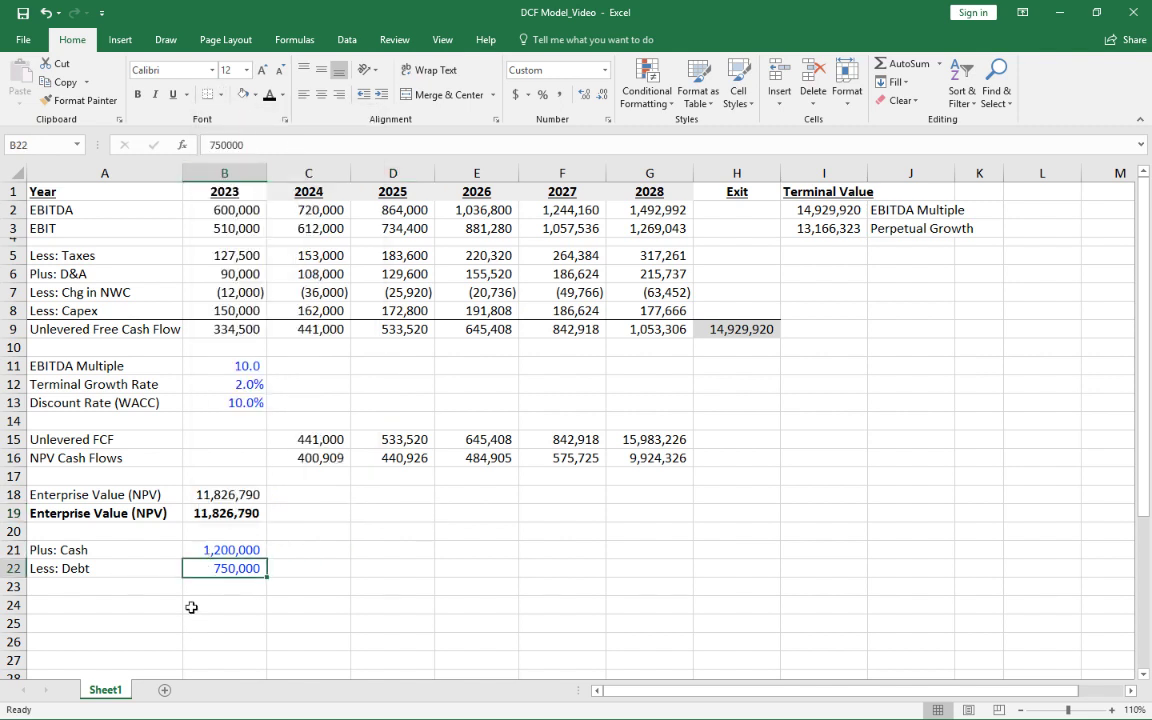
- Label A23 'Equity Value' and bold A23:B23
{"action": "left_click", "coordinate": [132, 586]}
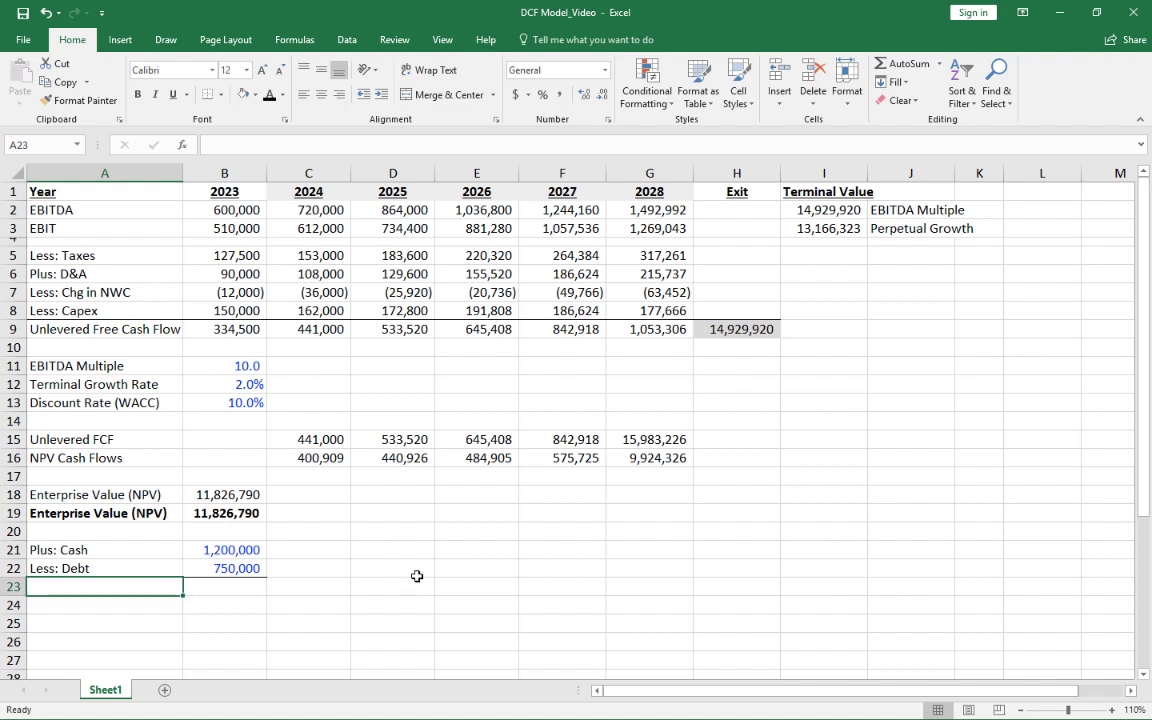
{"action": "type", "text": "Equity Va"}
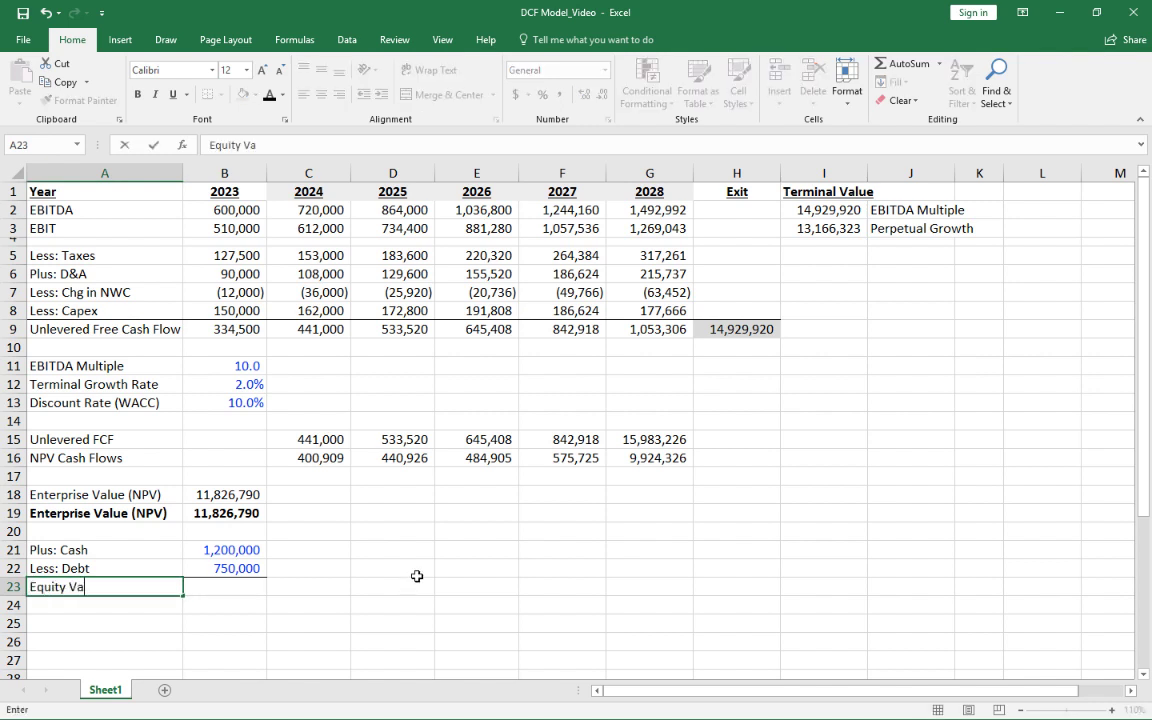
{"action": "type", "text": "lue"}
{"action": "key", "text": "Return"}
{"action": "key", "text": "Up"}
{"action": "key", "text": "shift+Right"}
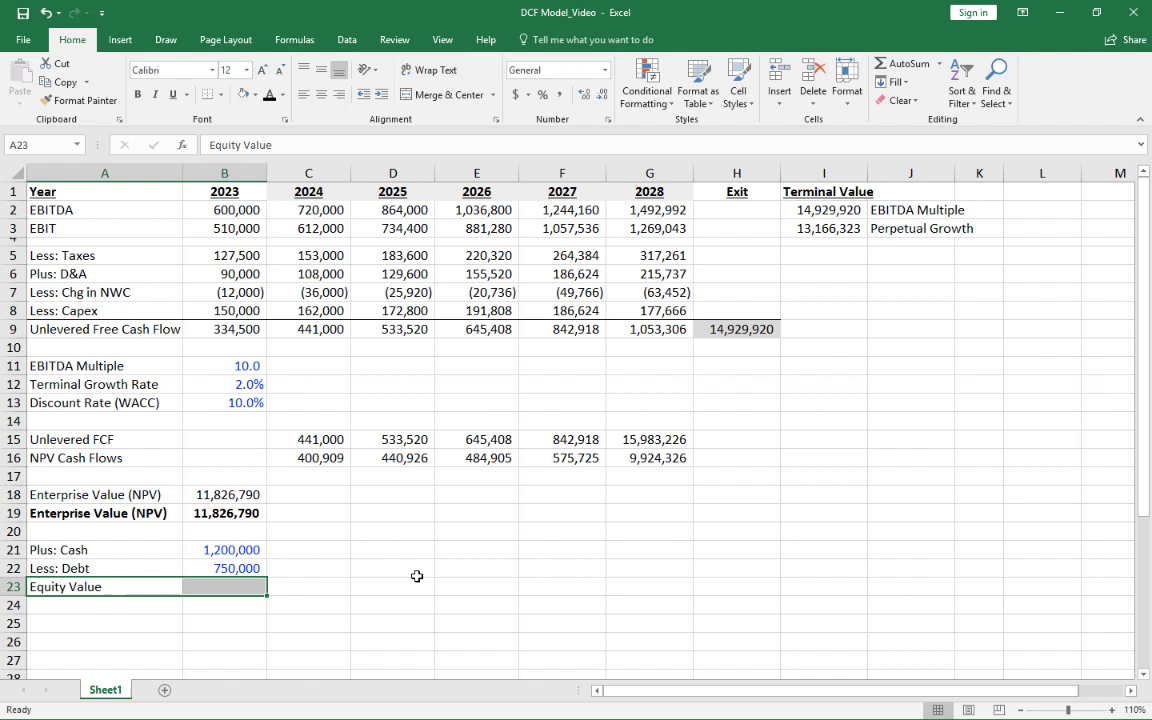
{"action": "key", "text": "ctrl+b"}
{"action": "key", "text": "Right"}
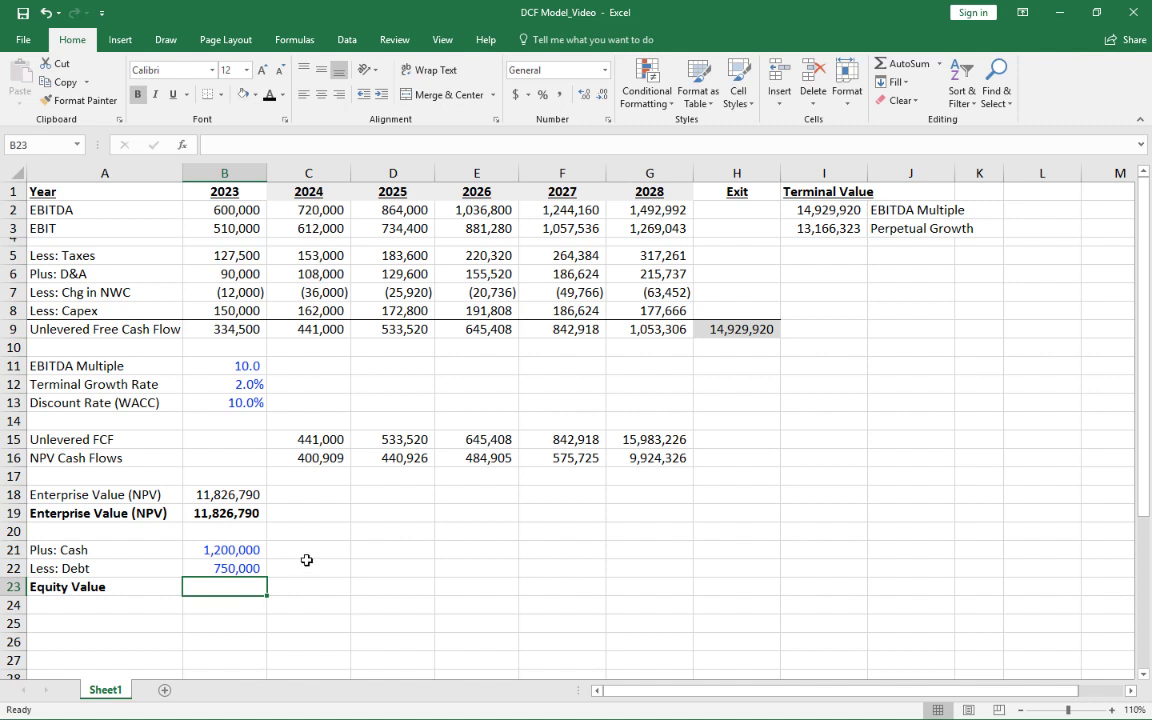
- Enter =B19+B21-B22 in B23, giving an equity value of 12,276,790
{"action": "type", "text": "="}
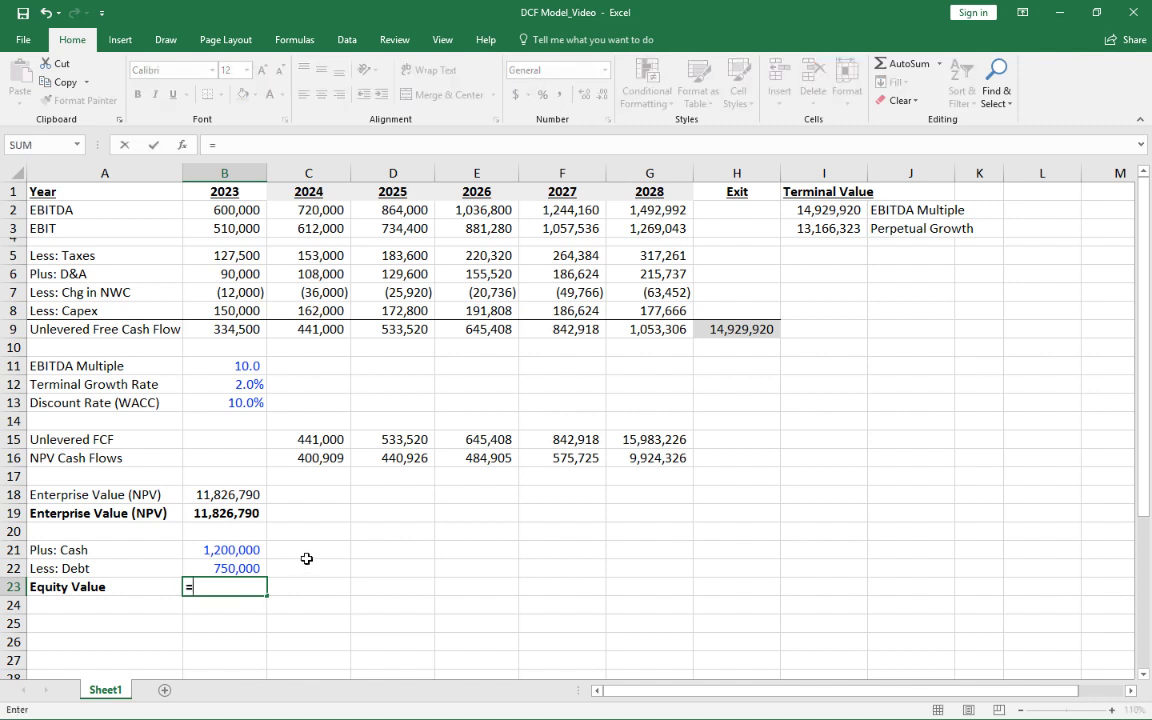
{"action": "left_click", "coordinate": [226, 513]}
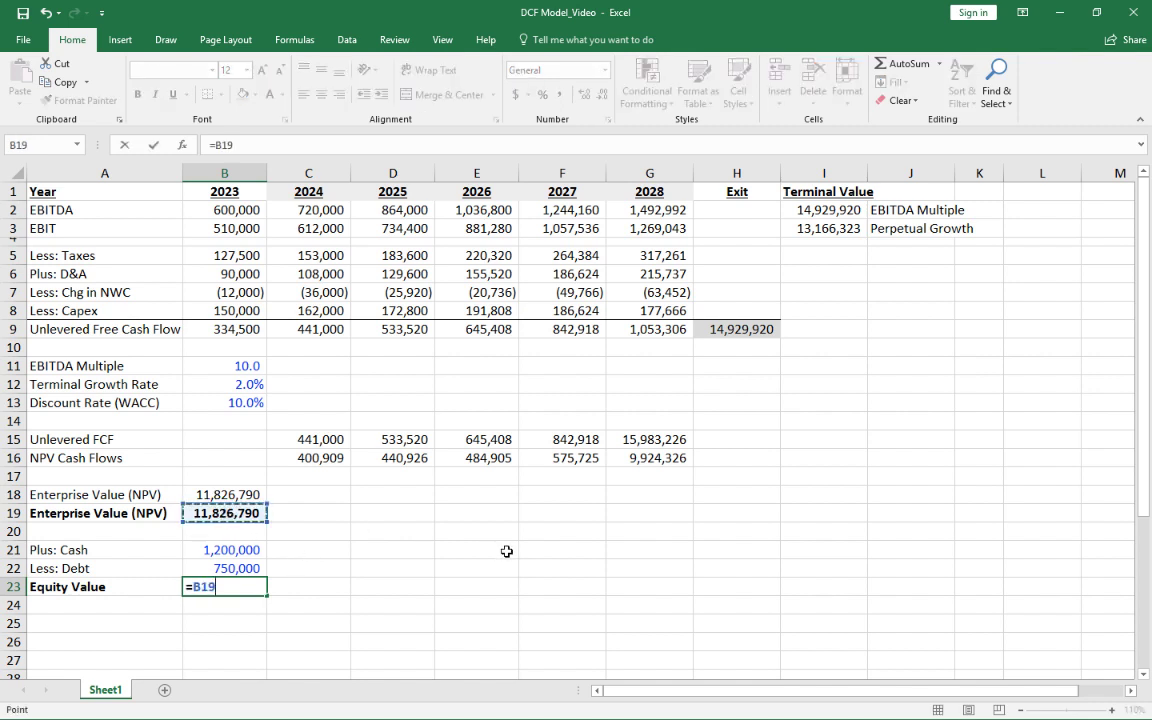
{"action": "type", "text": "+"}
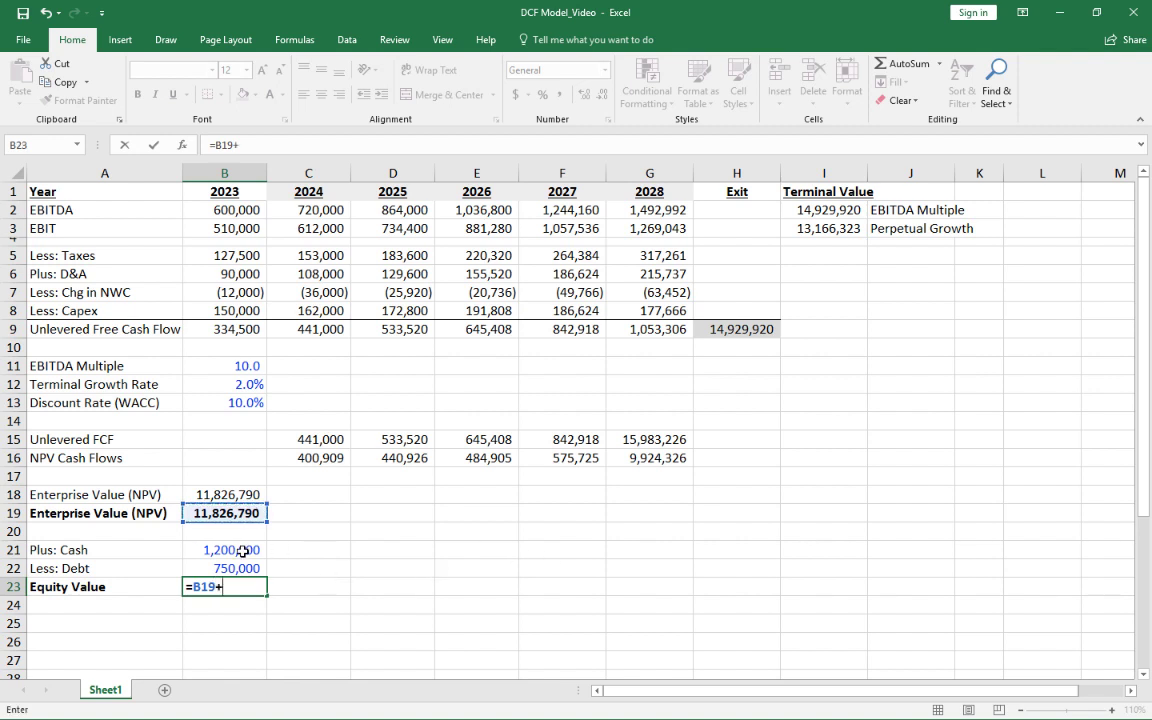
{"action": "left_click", "coordinate": [226, 550]}
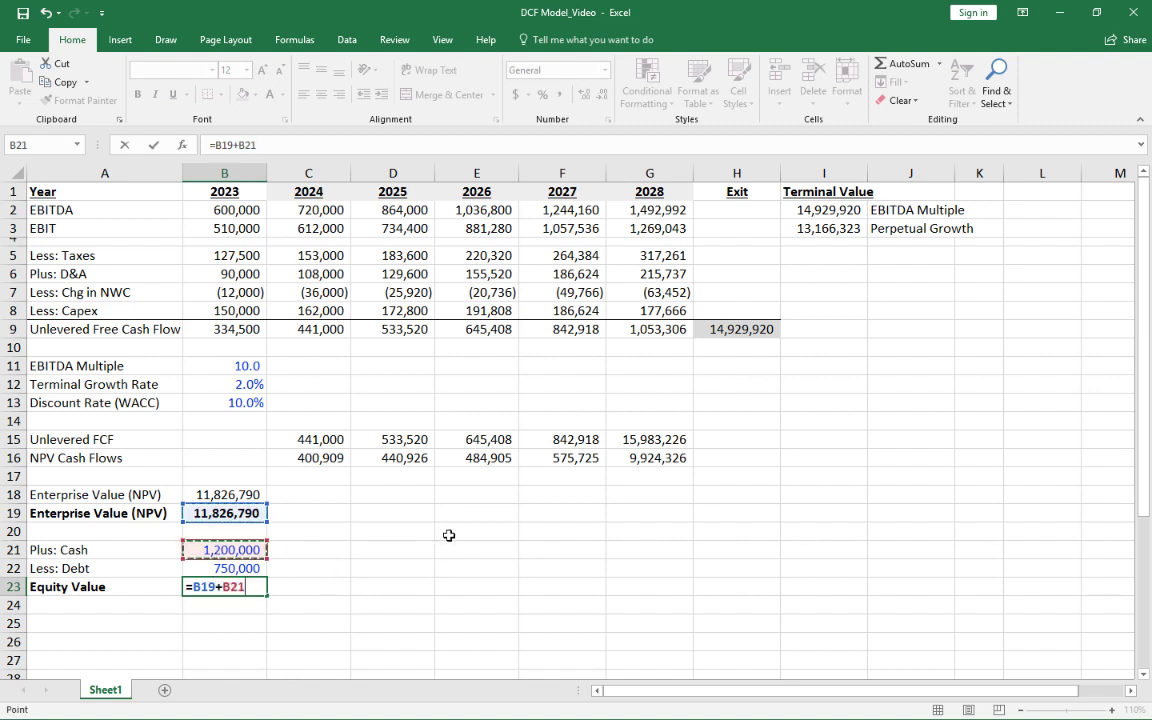
{"action": "type", "text": "-"}
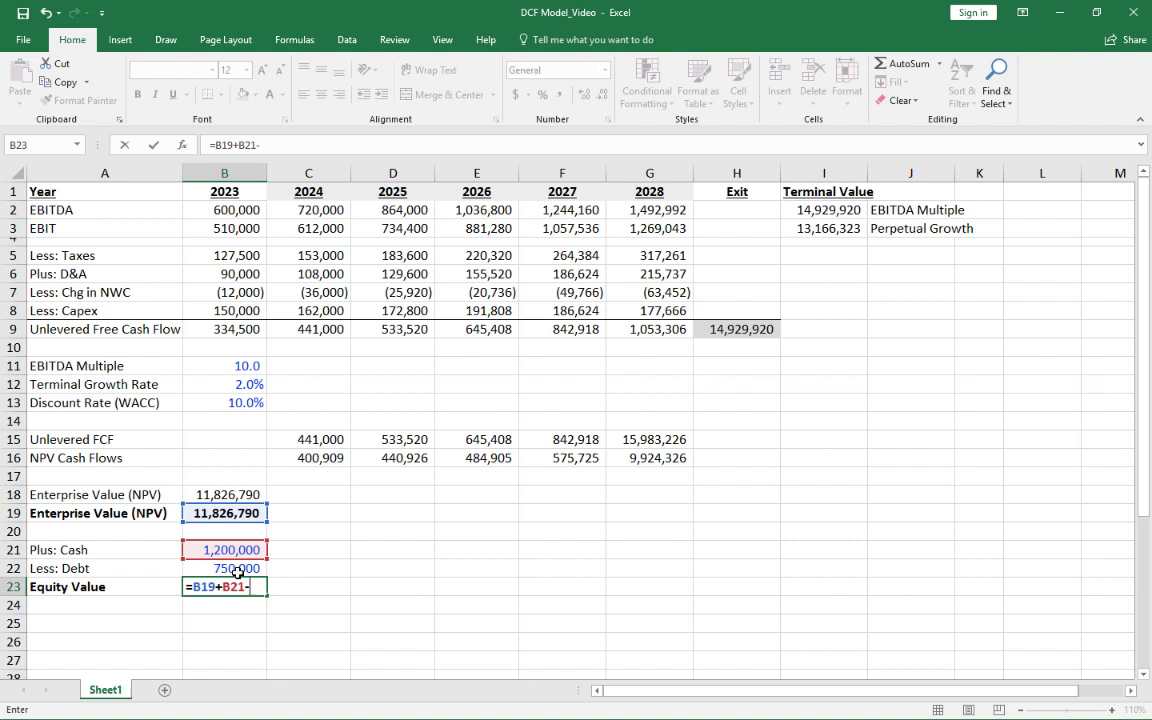
{"action": "left_click", "coordinate": [245, 568]}
{"action": "key", "text": "Return"}
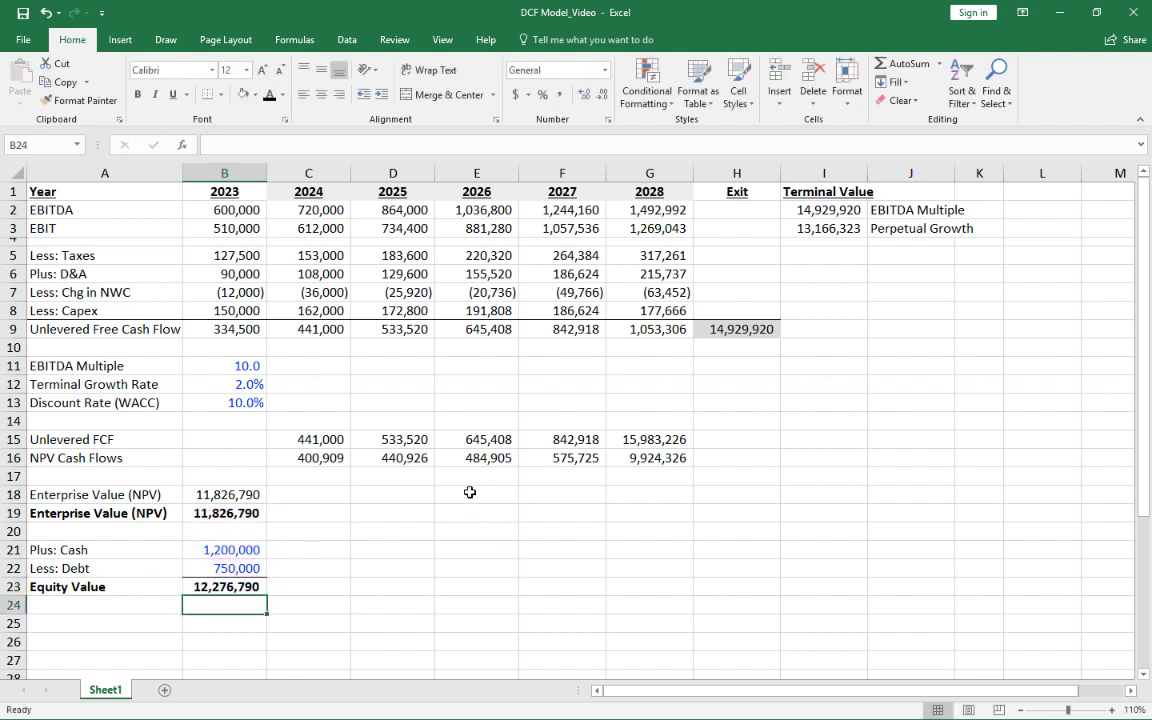
{"action": "key", "text": "F2"}
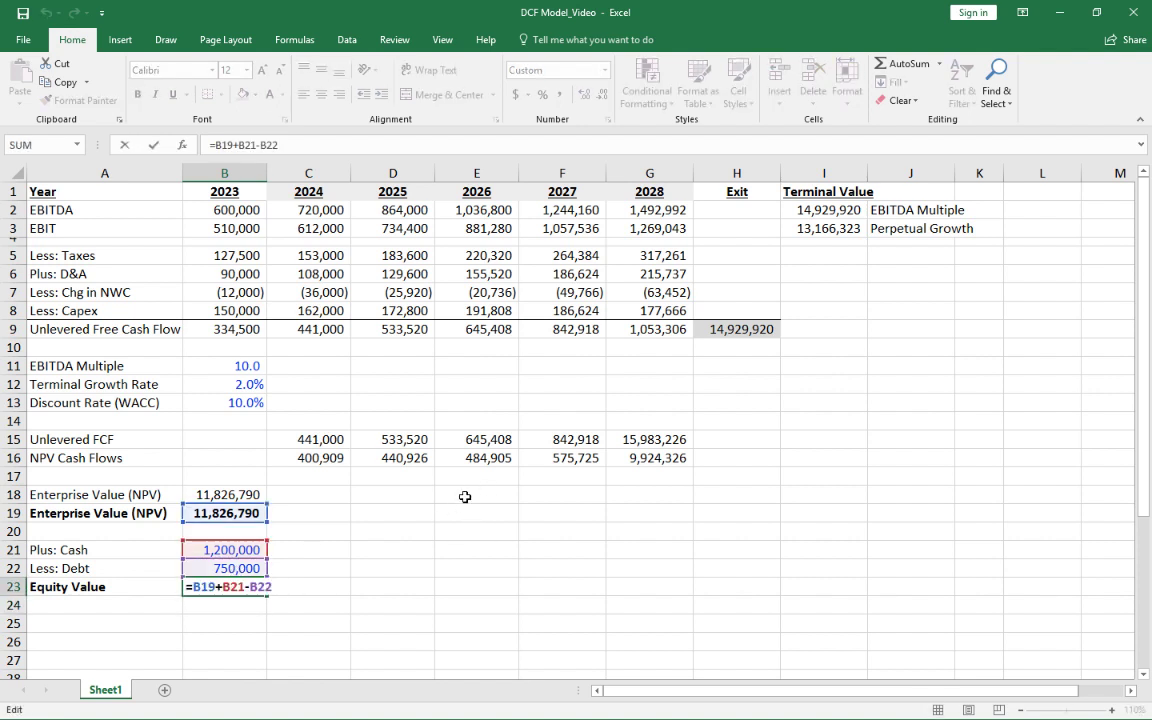
{"action": "key", "text": "Escape"}
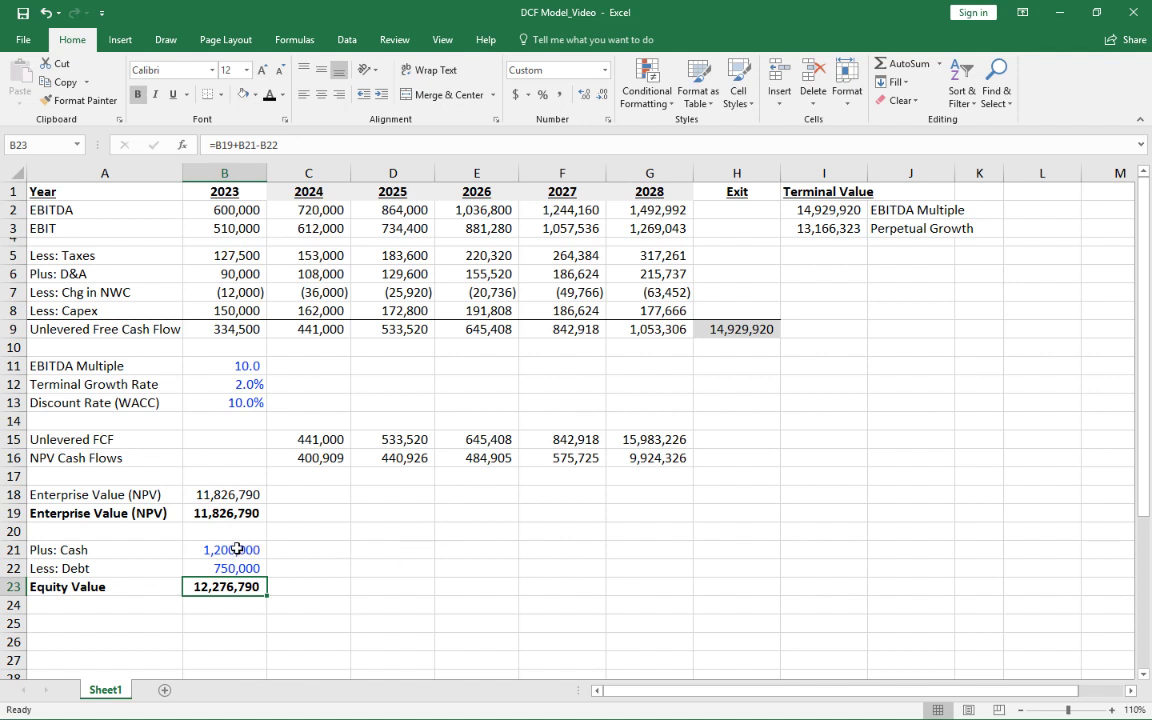
{"action": "left_click_drag", "start_coordinate": [237, 549], "coordinate": [237, 568]}
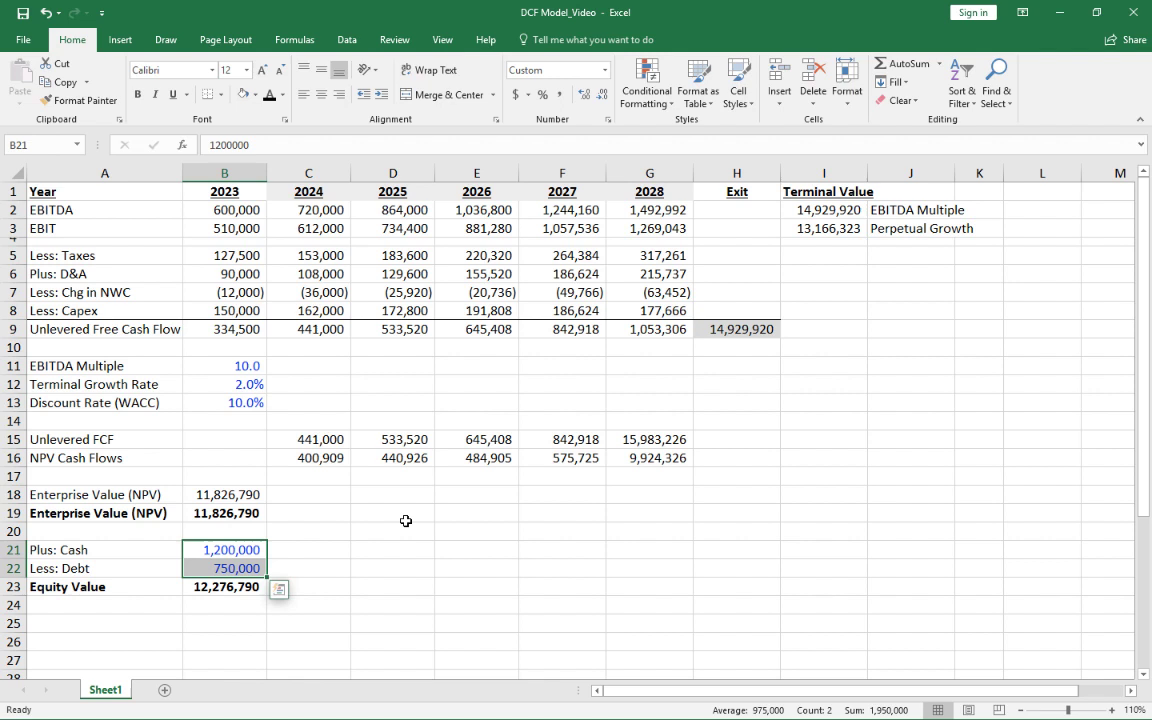
{"action": "left_click", "coordinate": [233, 550]}
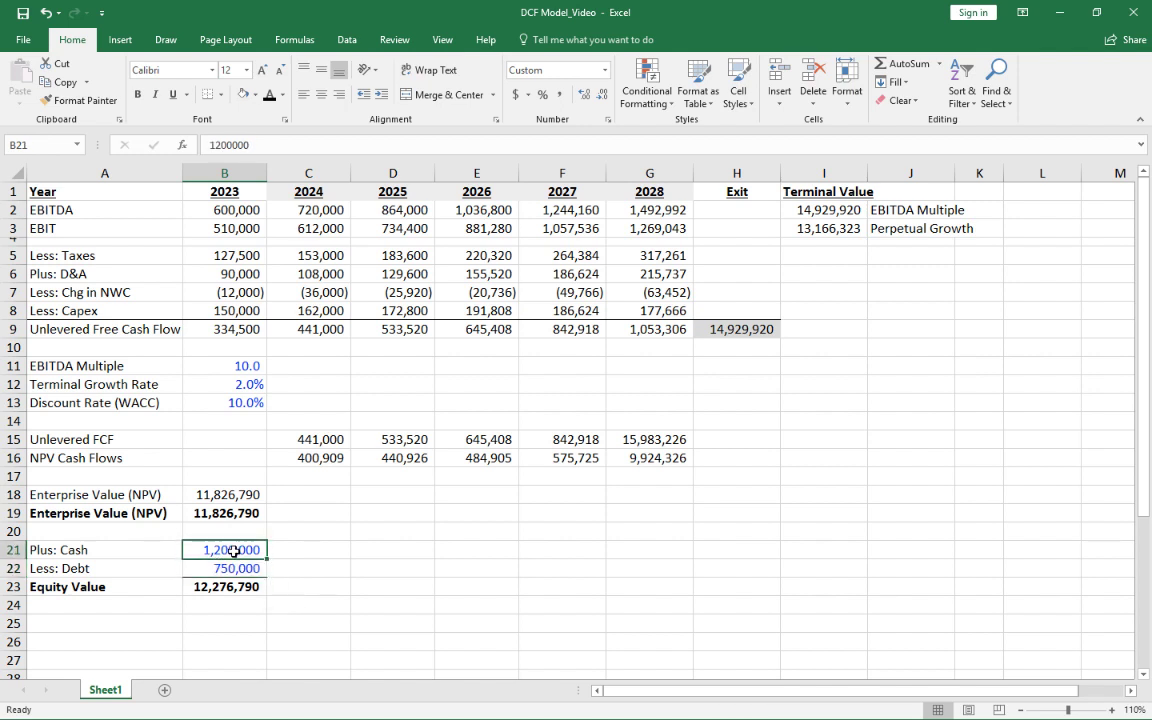
{"action": "left_click", "coordinate": [228, 549]}
{"action": "left_click", "coordinate": [237, 556]}
{"action": "left_click", "coordinate": [232, 564]}
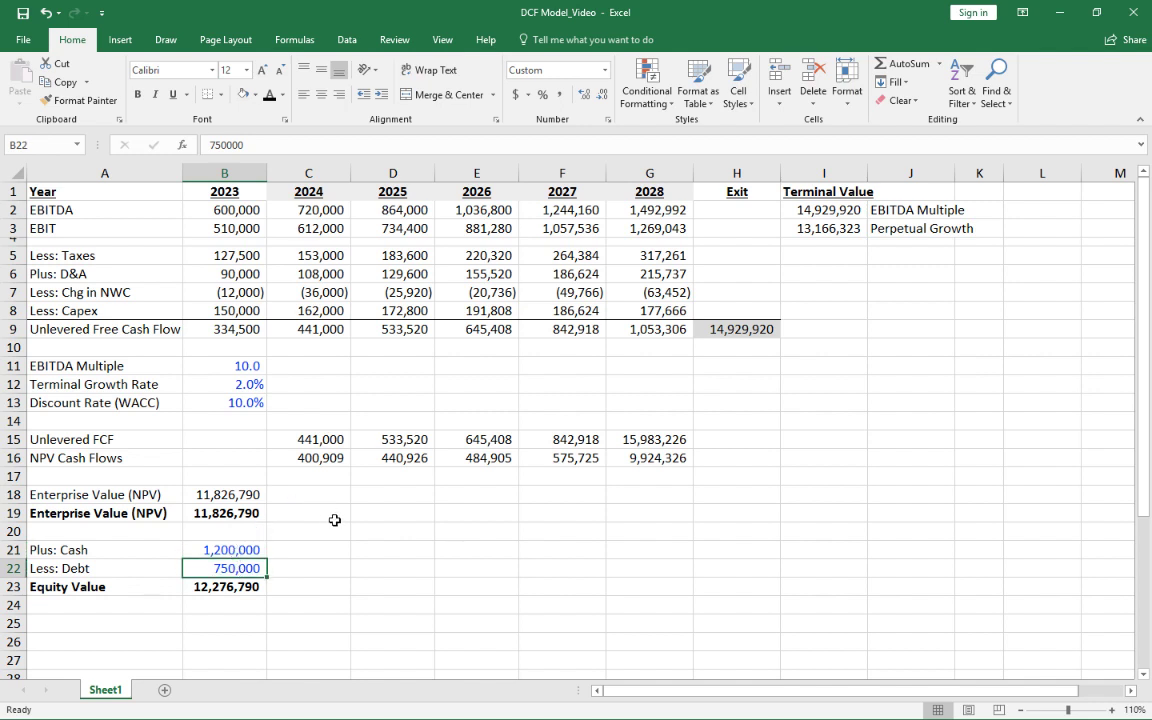
{"action": "left_click", "coordinate": [227, 589]}
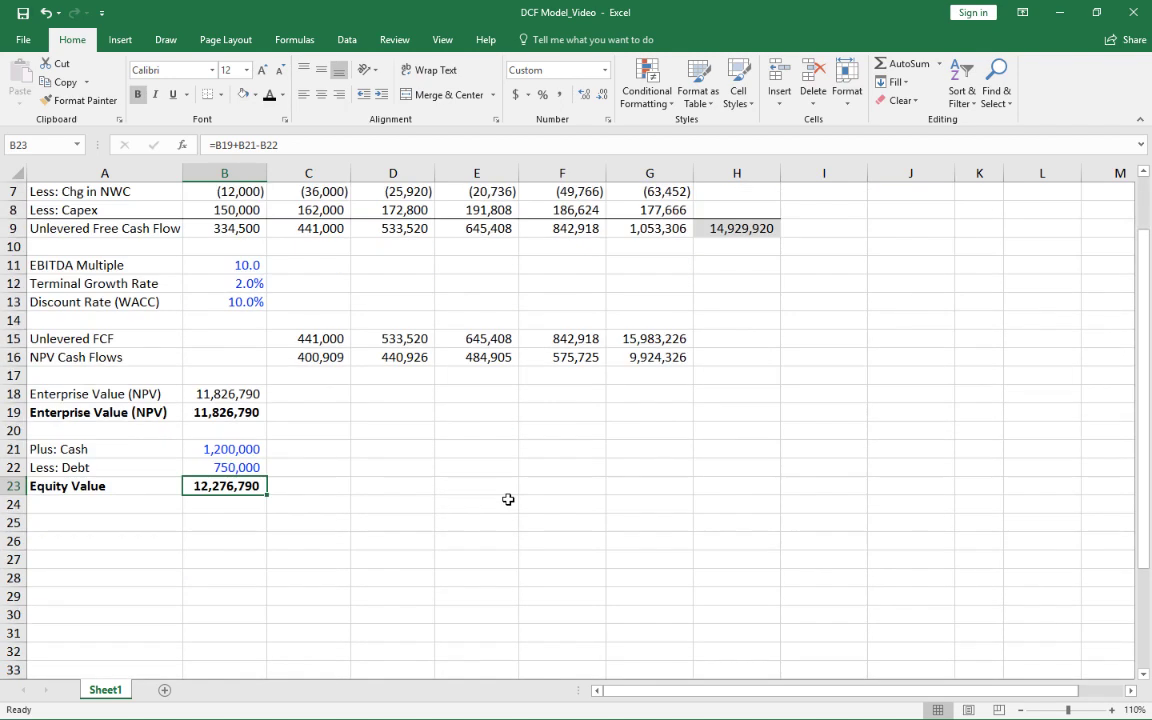
- Enter the 'Discount Rate' heading in E18
{"action": "left_click", "coordinate": [457, 398]}
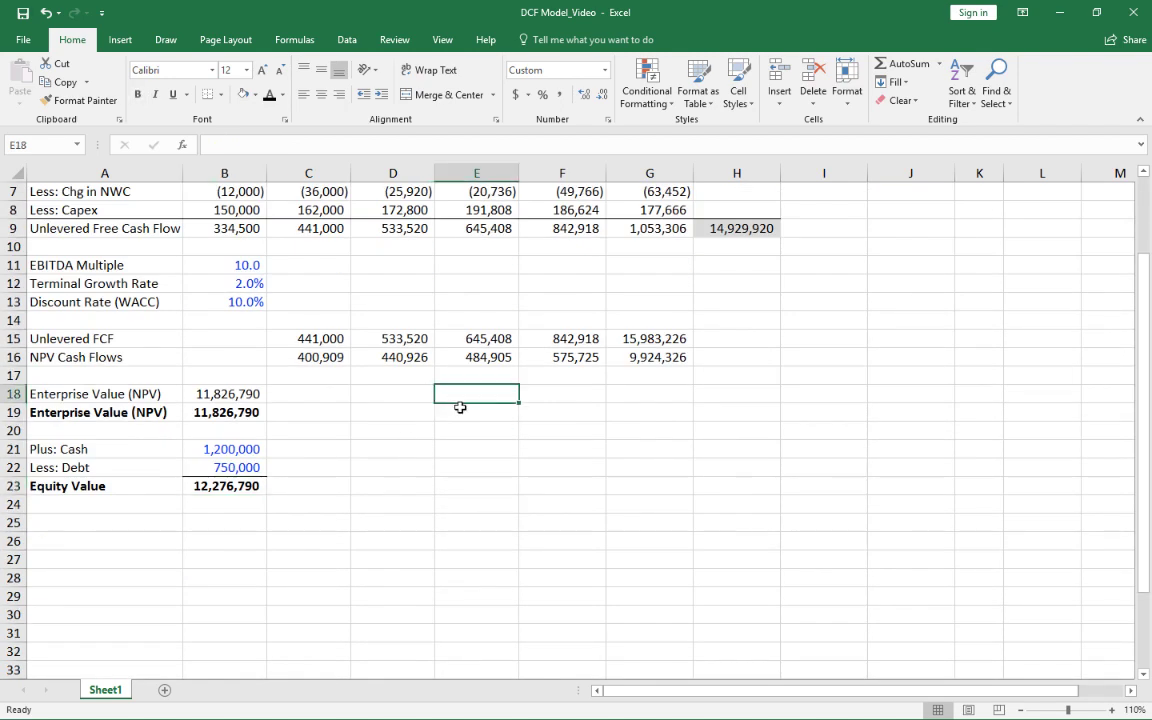
{"action": "type", "text": "W"}
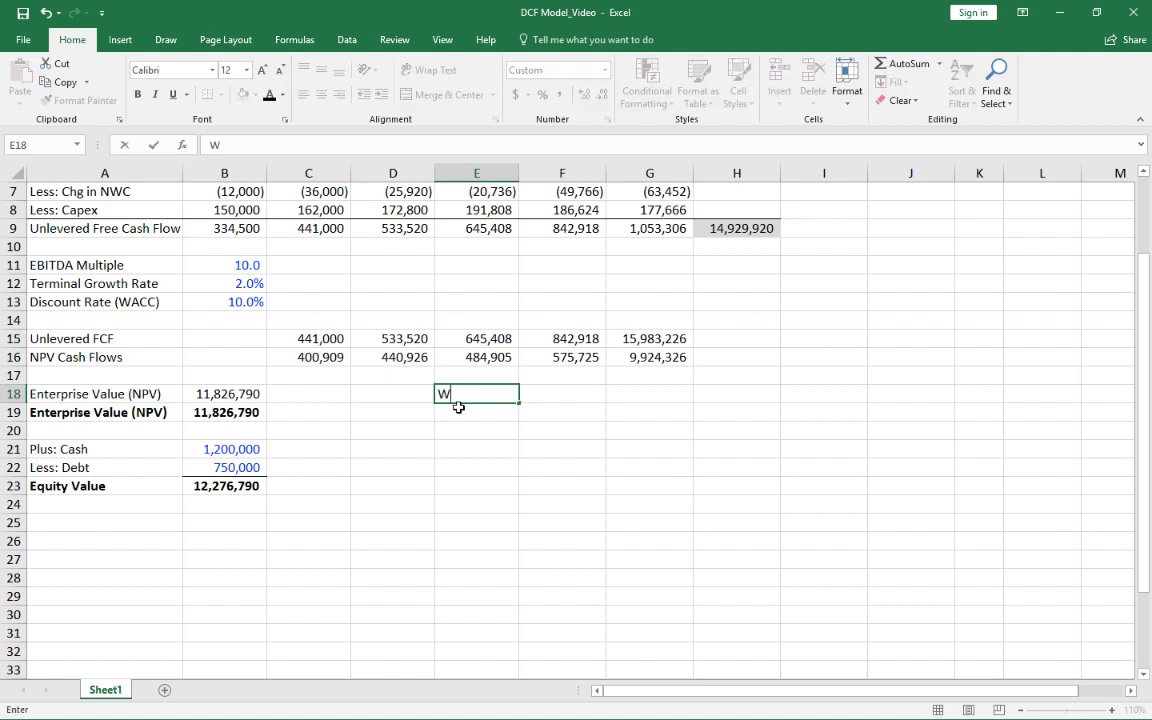
{"action": "type", "text": "scount R"}
{"action": "type", "text": "ate"}
{"action": "key", "text": "Return"}
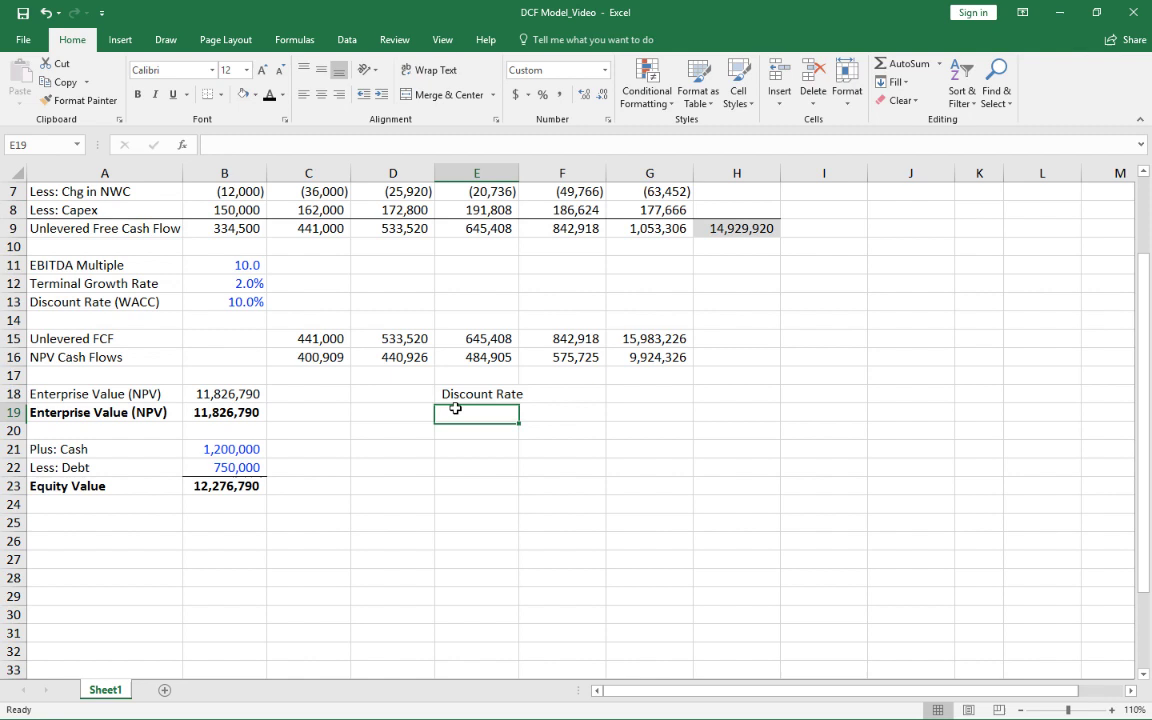
- Copy the 10% rate input's formatting into E19 and enter 8% there
{"action": "left_click", "coordinate": [235, 301]}
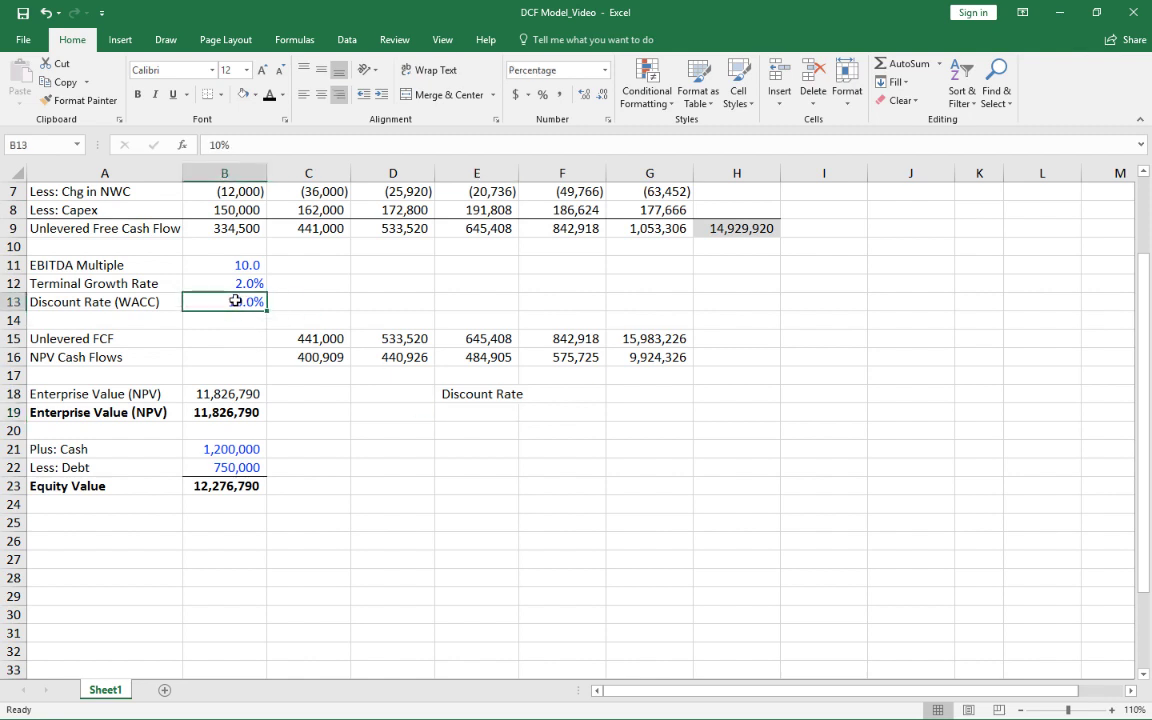
{"action": "key", "text": "ctrl+c"}
{"action": "key", "text": "Down"}
{"action": "key", "text": "Down"}
{"action": "key", "text": "Down"}
{"action": "key", "text": "Right"}
{"action": "key", "text": "Right"}
{"action": "key", "text": "Down"}
{"action": "key", "text": "Down"}
{"action": "key", "text": "Down"}
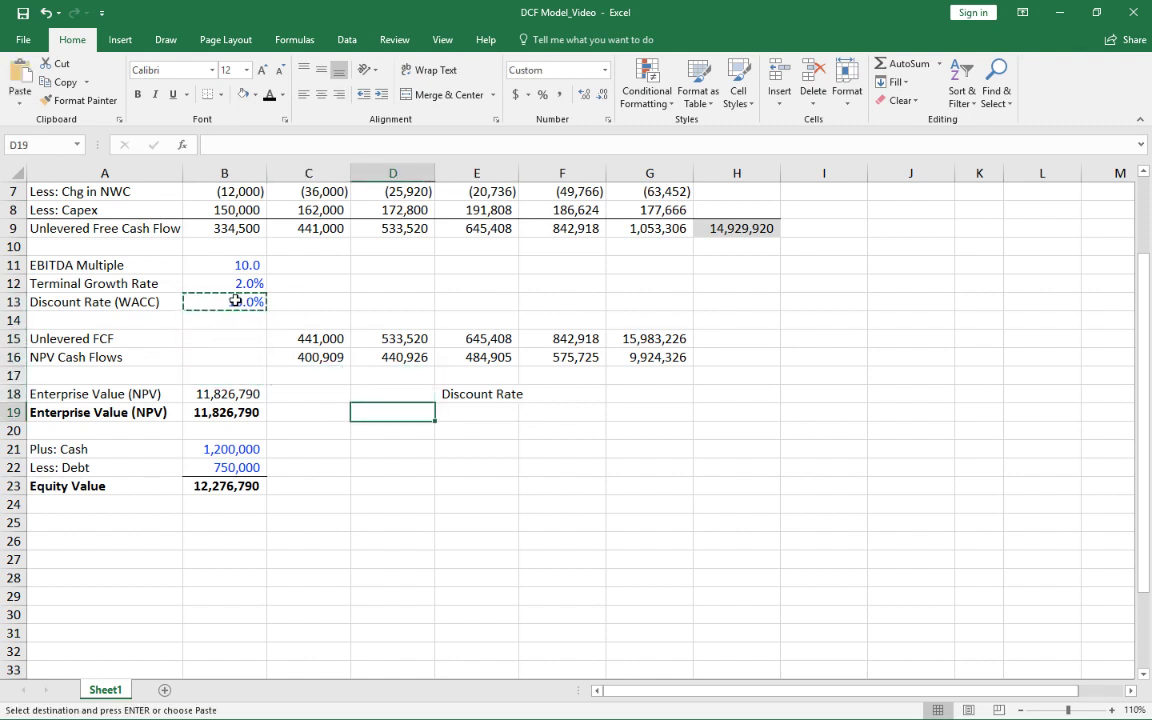
{"action": "key", "text": "Right"}
{"action": "key", "text": "ctrl+v"}
{"action": "type", "text": "8%"}
{"action": "key", "text": "Return"}
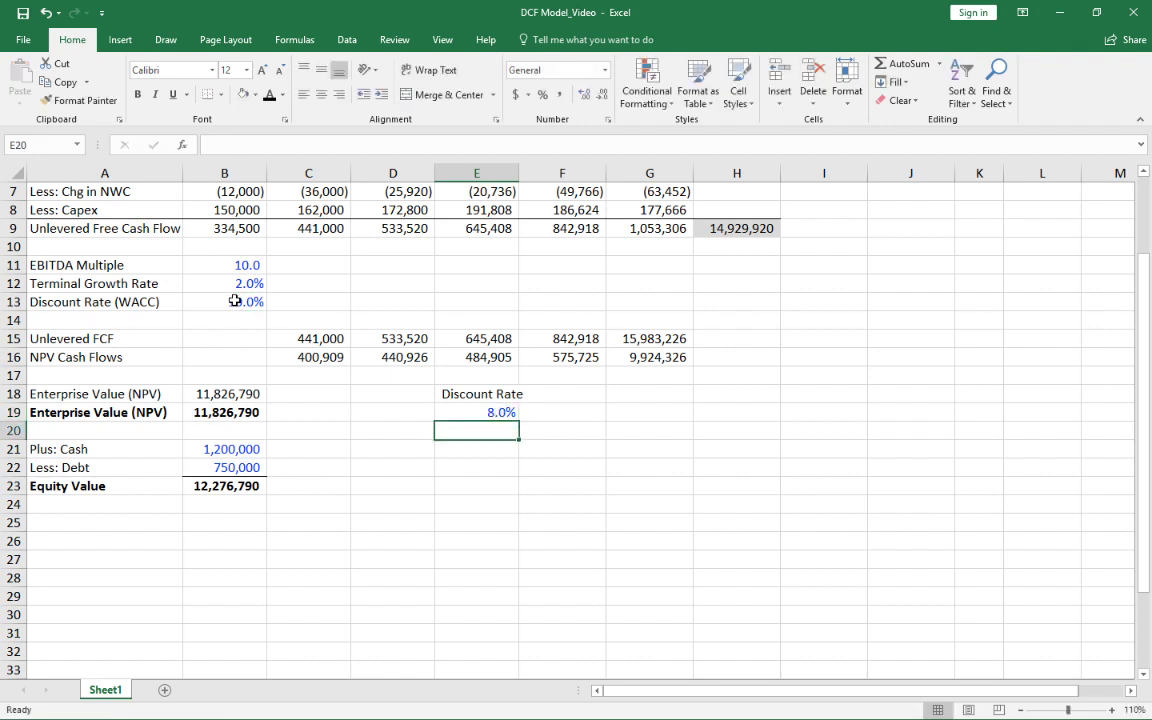
{"action": "key", "text": "Up"}
- Copy the 8% cell across F19:I19
{"action": "key", "text": "ctrl+c"}
{"action": "key", "text": "Right"}
{"action": "key", "text": "ctrl+v"}
{"action": "key", "text": "Right"}
{"action": "key", "text": "ctrl+v"}
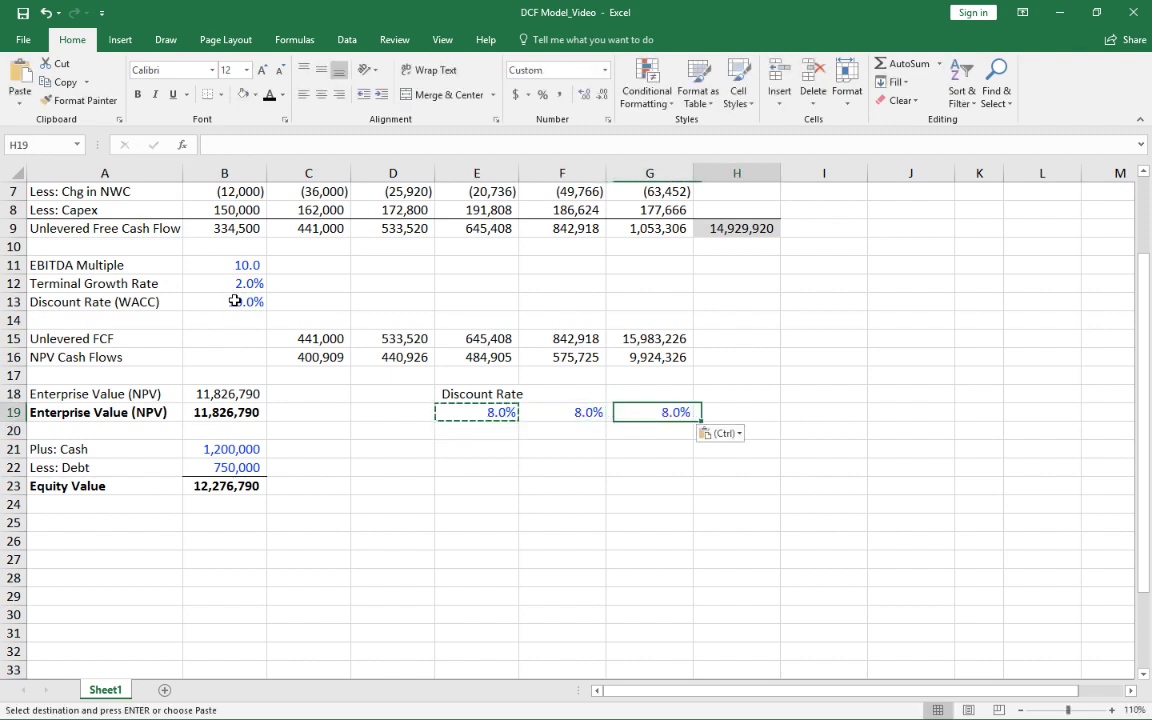
{"action": "key", "text": "Right"}
{"action": "key", "text": "ctrl+v"}
{"action": "key", "text": "Right"}
{"action": "key", "text": "ctrl+v"}
- Change F19:I19 to 9%, 10%, 11% and 12%
{"action": "key", "text": "Left"}
{"action": "key", "text": "Left"}
{"action": "key", "text": "Left"}
{"action": "type", "text": "9%"}
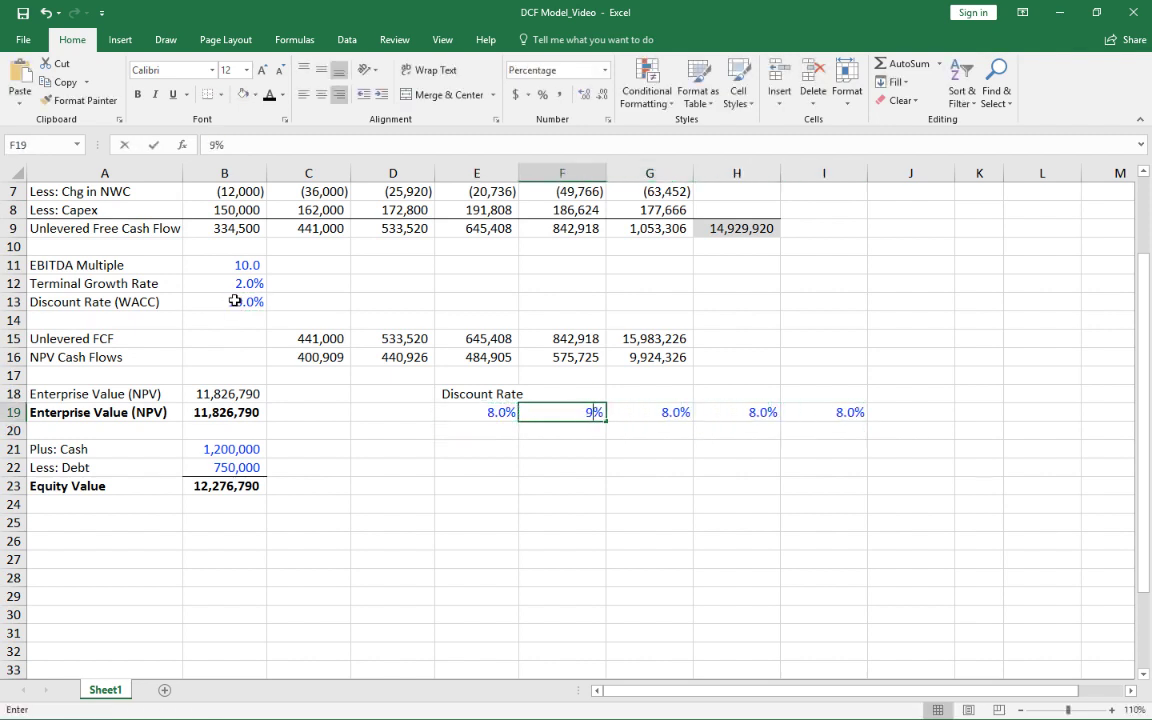
{"action": "key", "text": "Right"}
{"action": "type", "text": "10"}
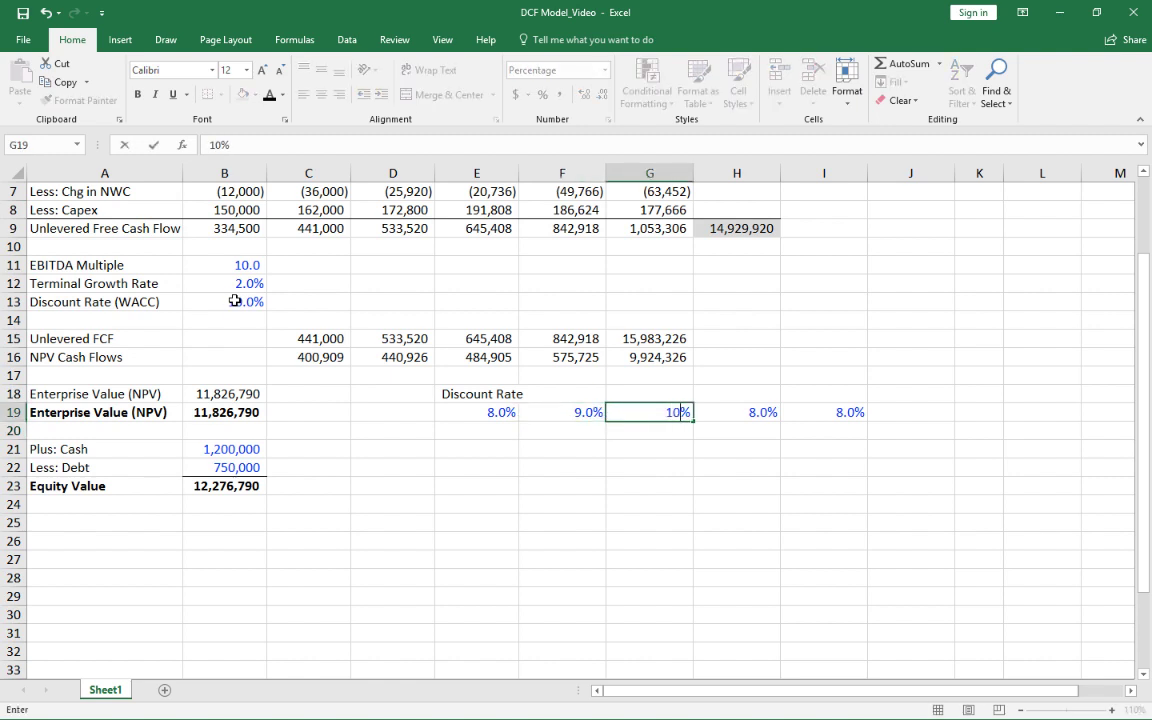
{"action": "key", "text": "Right"}
{"action": "type", "text": "11%"}
{"action": "key", "text": "Right"}
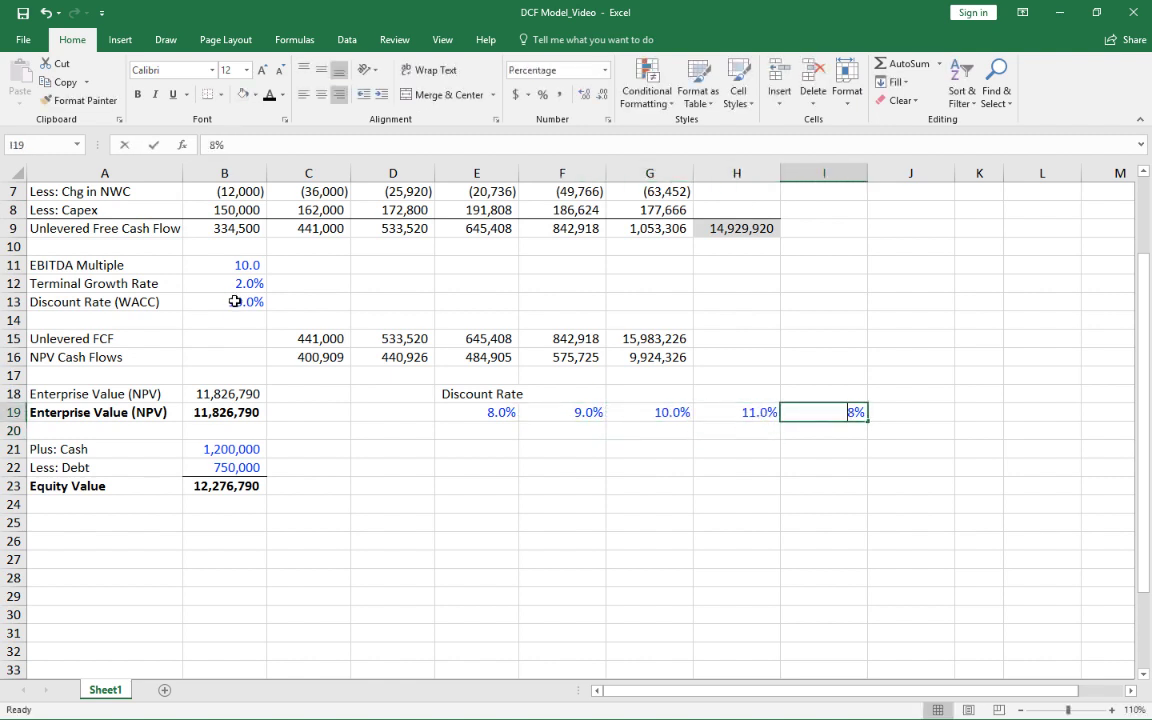
{"action": "type", "text": "12%"}
{"action": "key", "text": "Return"}
{"action": "key", "text": "Up"}
{"action": "key", "text": "Left"}
{"action": "key", "text": "Left"}
{"action": "key", "text": "Left"}
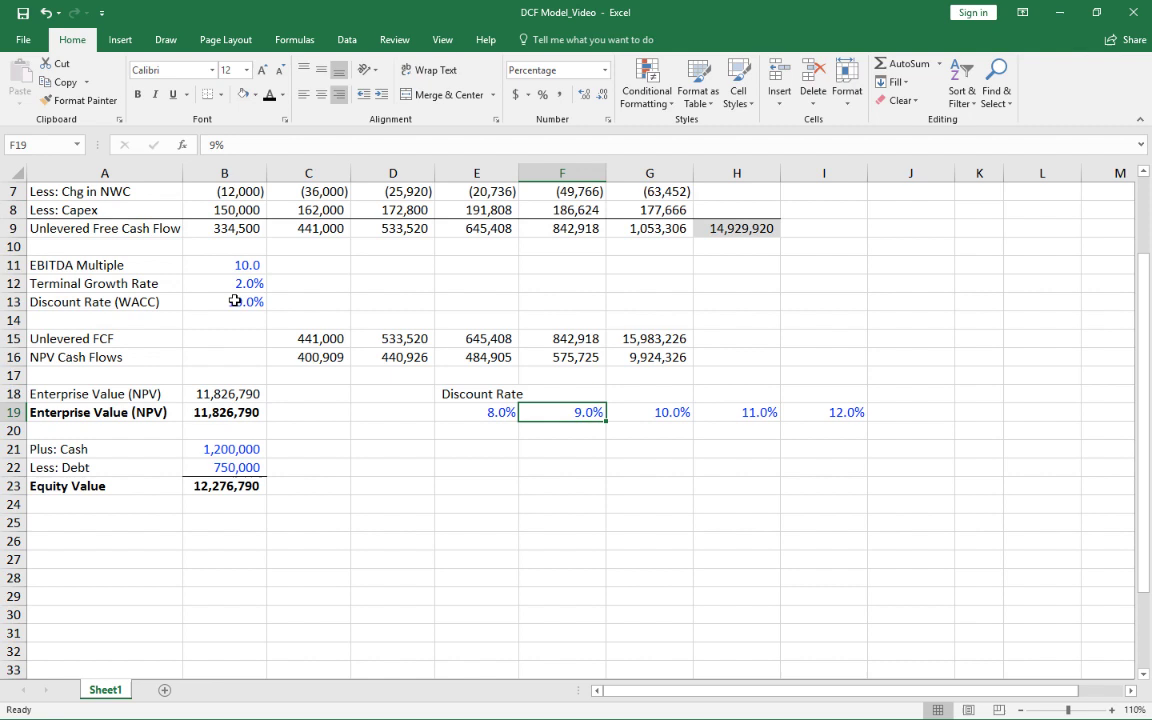
{"action": "key", "text": "Left"}
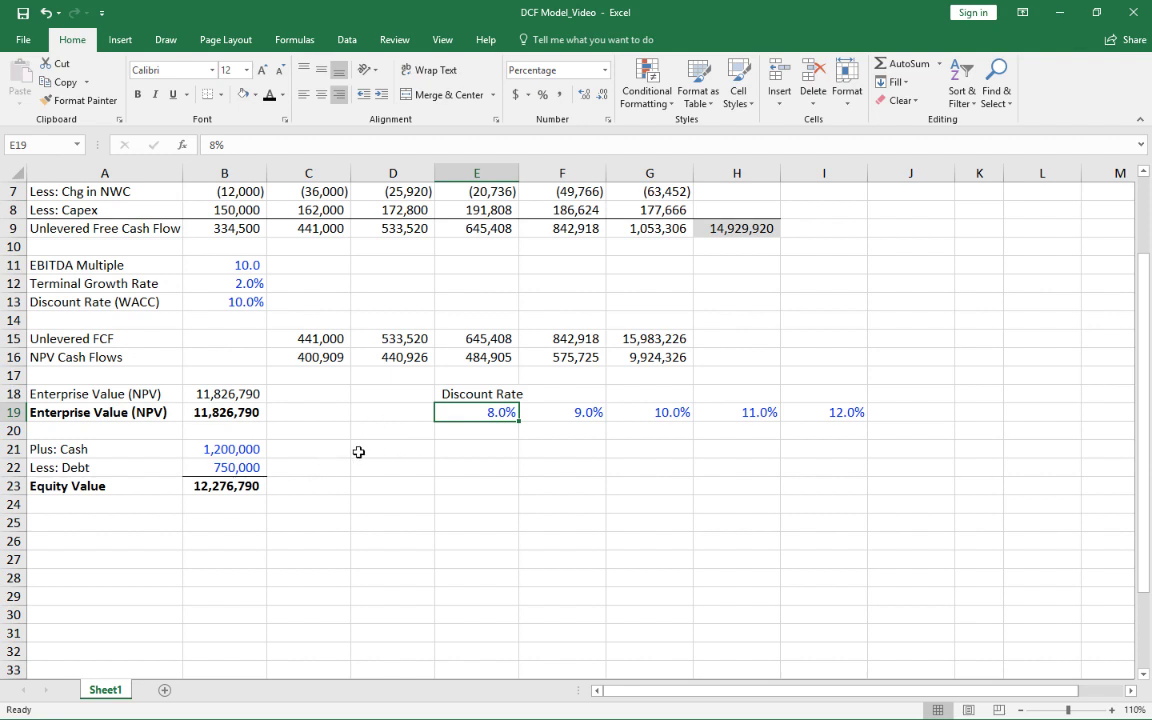
- Shift the Discount Rate row one column right and label D21 'Exit Multiple'
{"action": "left_click", "coordinate": [358, 452]}
{"action": "mouse_move", "coordinate": [490, 394]}
{"action": "left_mouse_down"}
{"action": "mouse_move", "coordinate": [827, 424]}
{"action": "mouse_move", "coordinate": [942, 413]}
{"action": "left_mouse_up"}
{"action": "key", "text": "Left"}
{"action": "key", "text": "Left"}
{"action": "key", "text": "Down"}
{"action": "key", "text": "Down"}
{"action": "key", "text": "Down"}
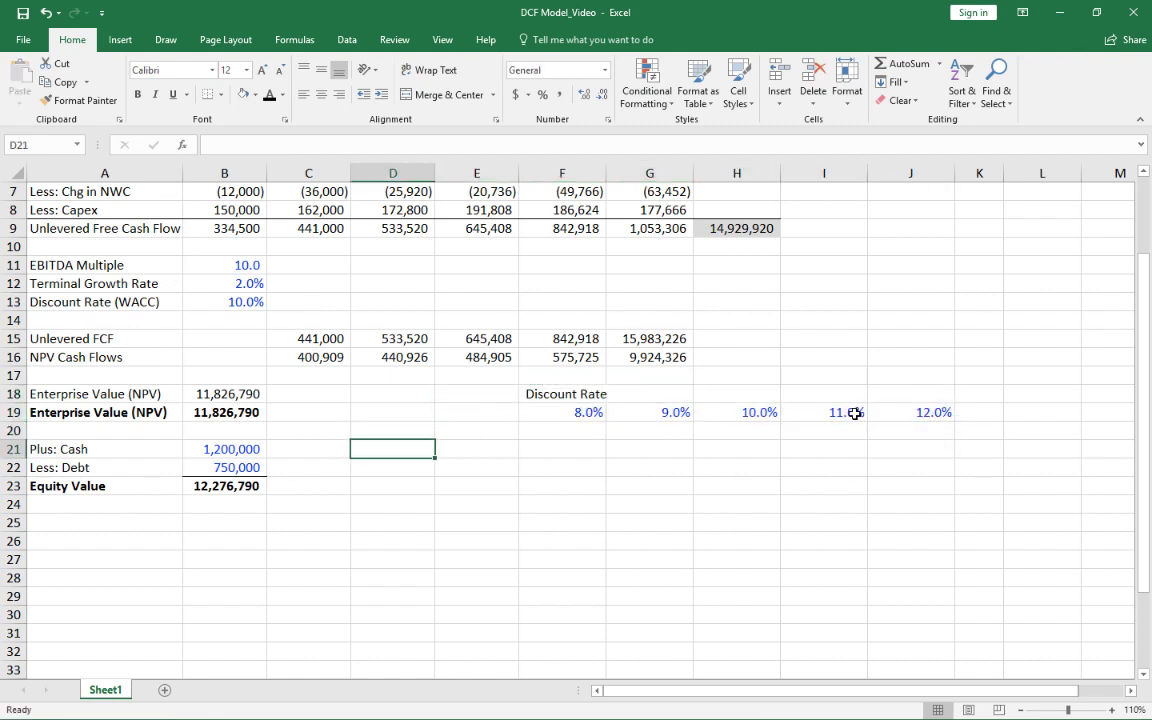
{"action": "type", "text": "Exit Mult"}
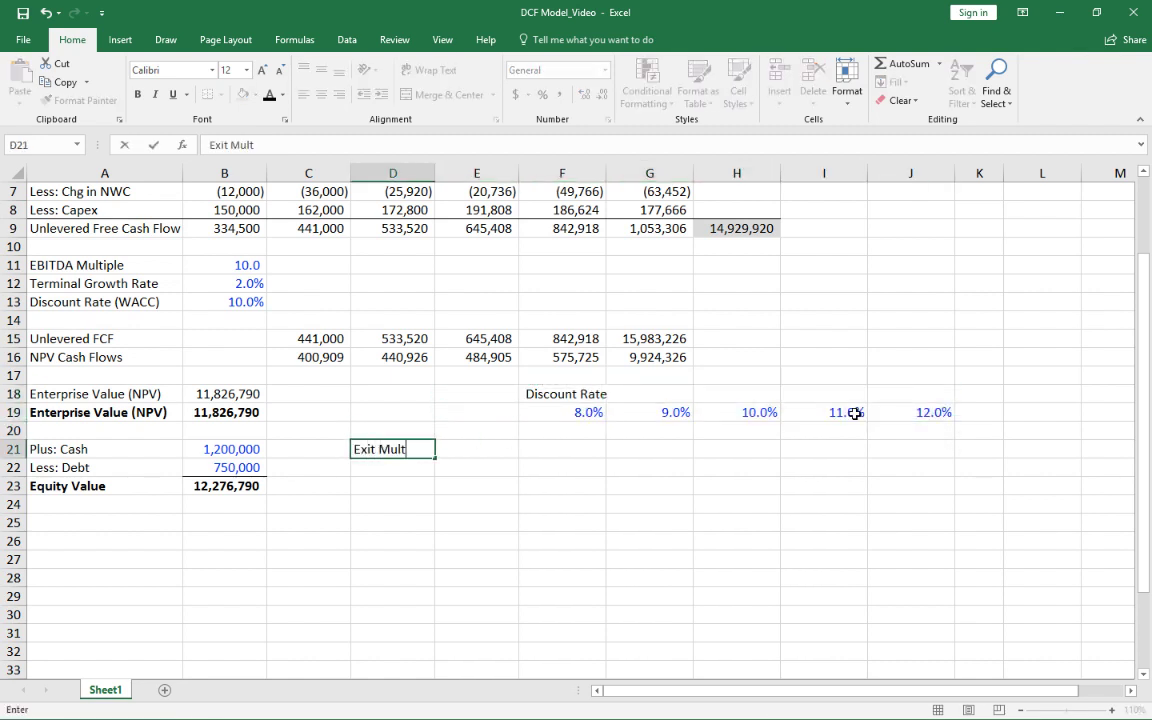
{"action": "type", "text": "iple"}
{"action": "key", "text": "Return"}
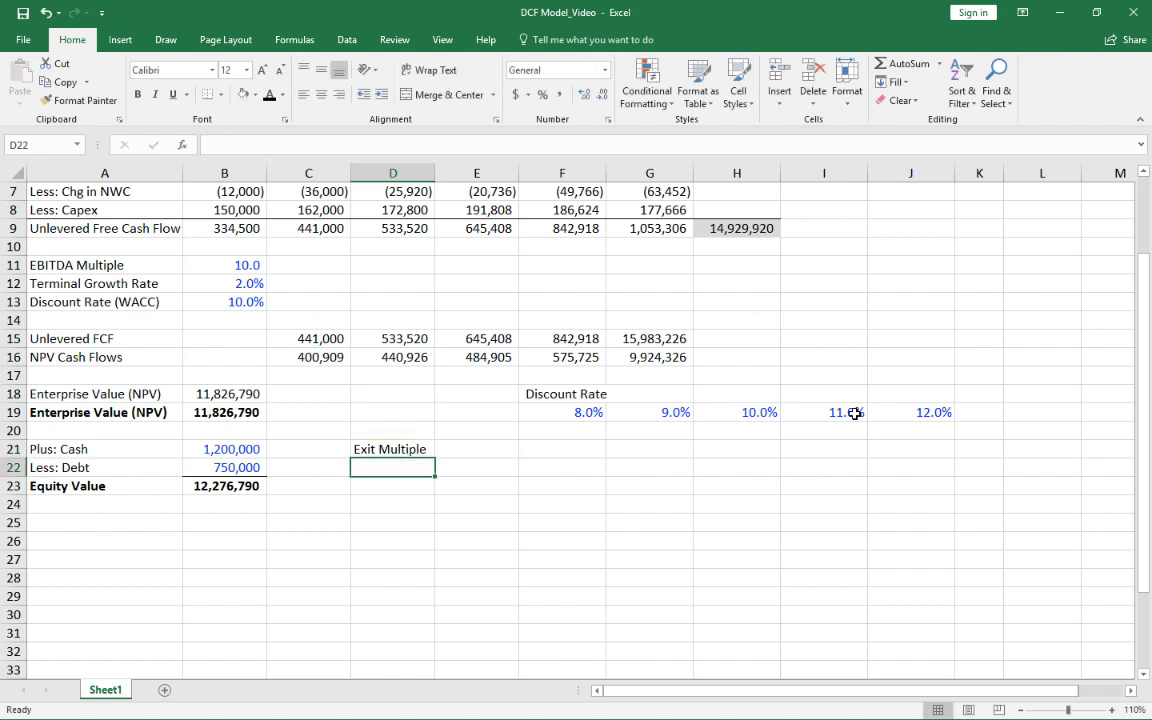
- Paste the EBITDA multiple into E20 and overwrite it with 7.0 as the lowest exit multiple
{"action": "left_click", "coordinate": [208, 261]}
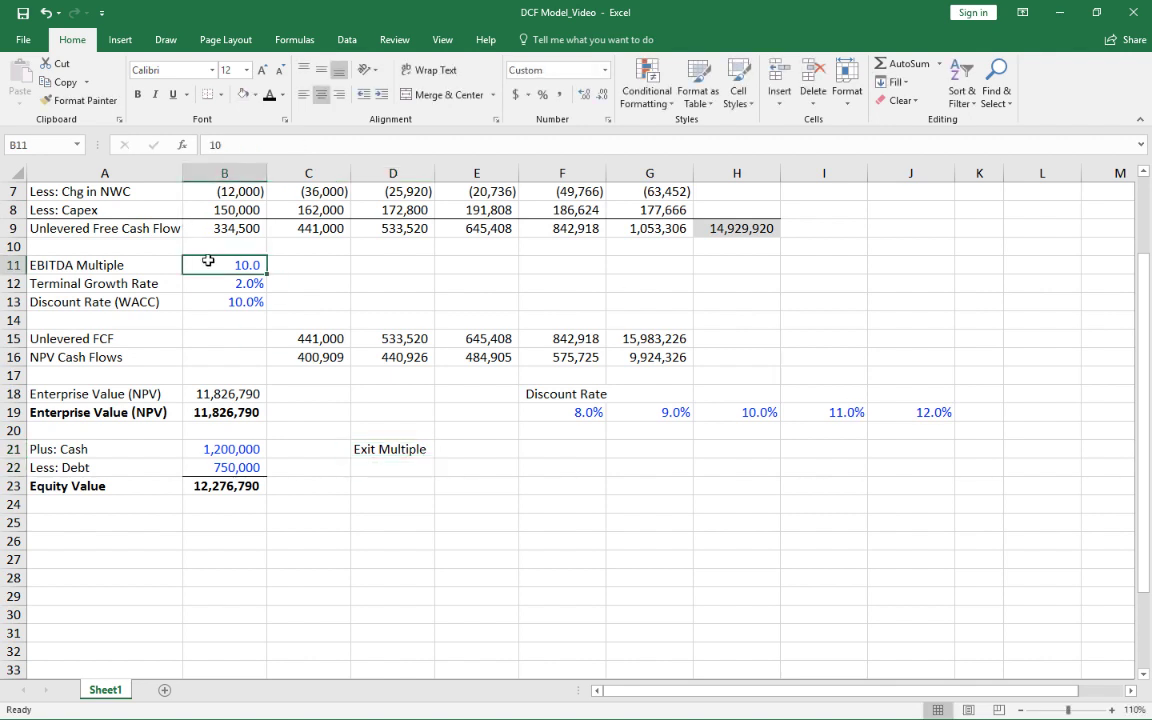
{"action": "key", "text": "ctrl+c"}
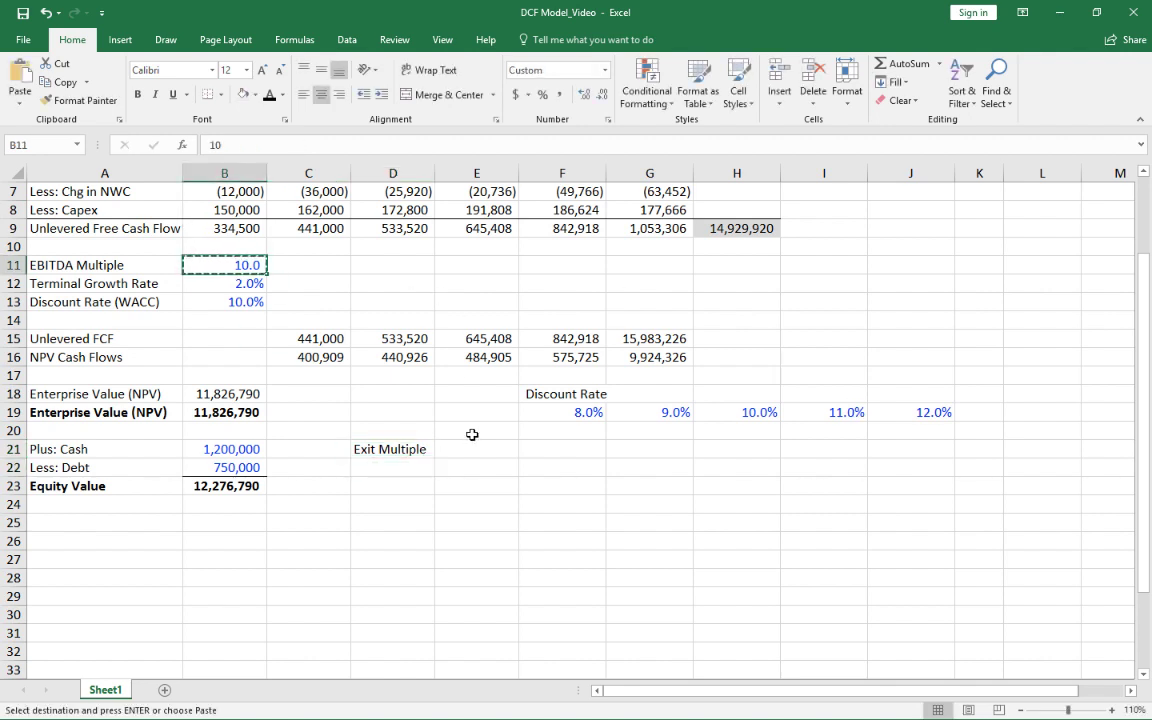
{"action": "left_click", "coordinate": [471, 434]}
{"action": "key", "text": "Escape"}
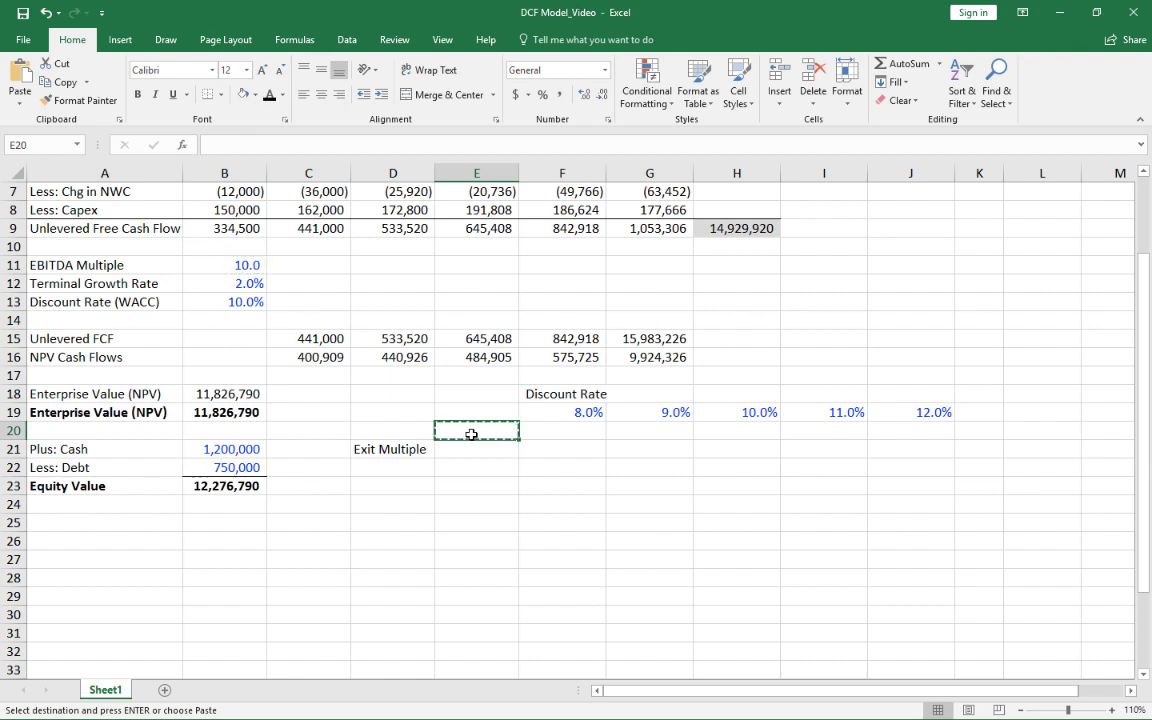
{"action": "left_click", "coordinate": [252, 266]}
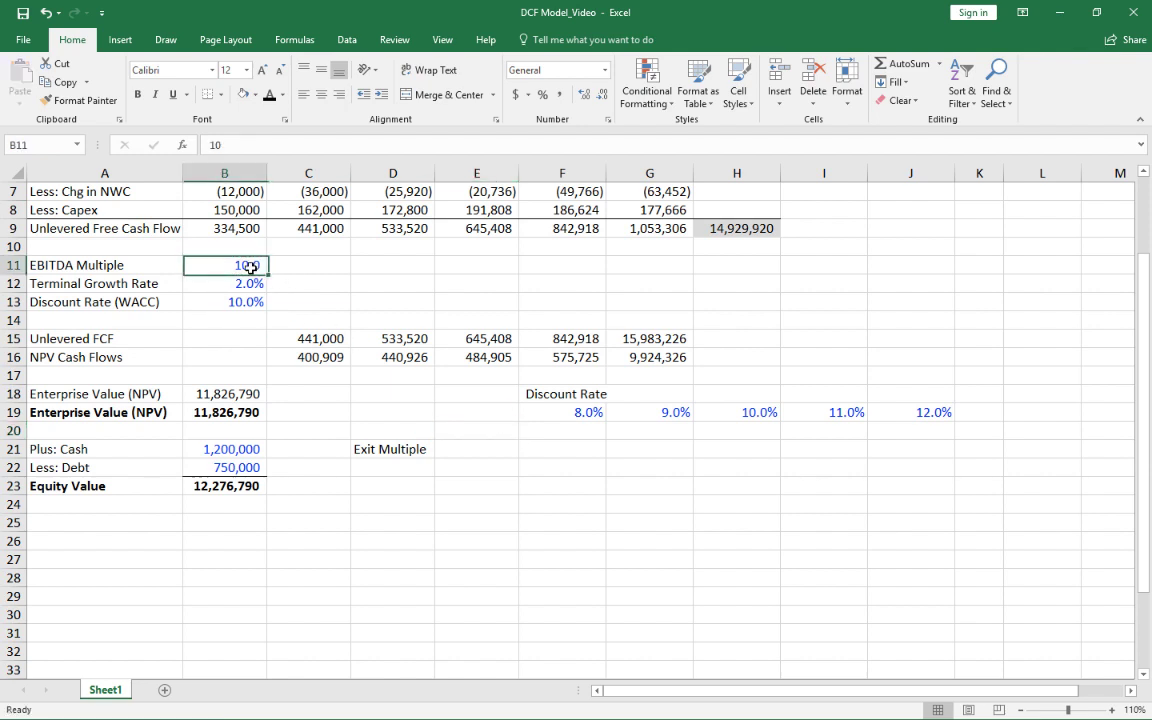
{"action": "key", "text": "ctrl+c"}
{"action": "key", "text": "Down"}
{"action": "key", "text": "Down"}
{"action": "key", "text": "Down"}
{"action": "key", "text": "Down"}
{"action": "key", "text": "Right"}
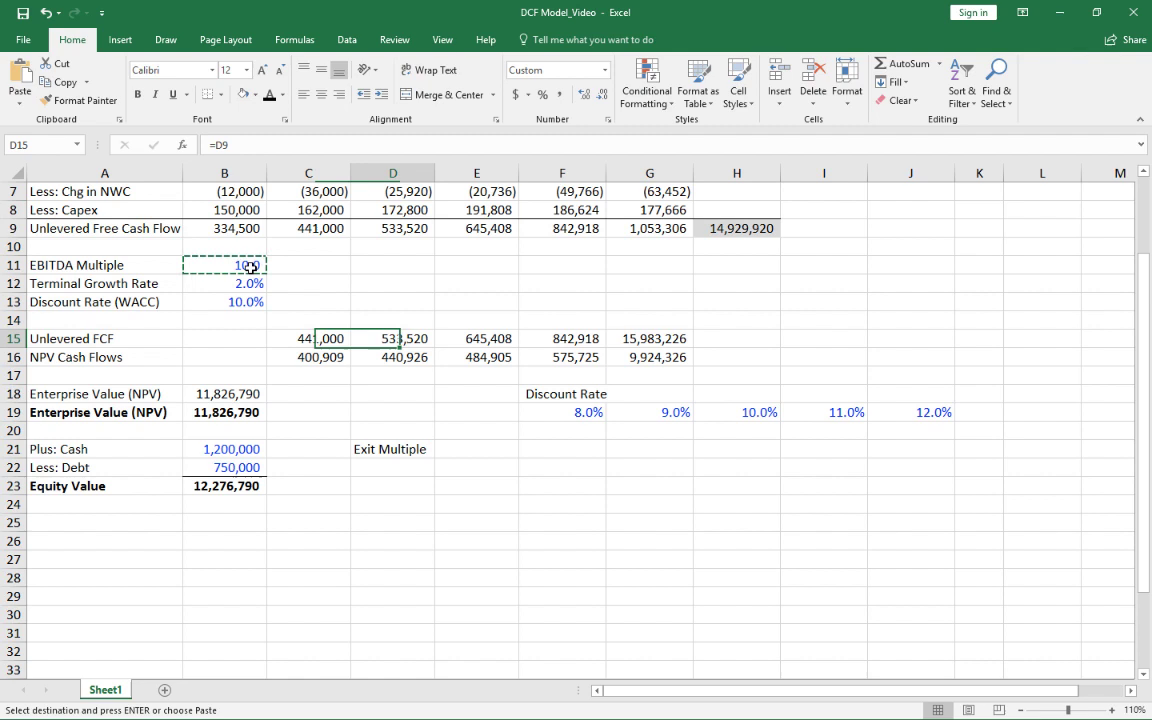
{"action": "key", "text": "Down"}
{"action": "key", "text": "Down"}
{"action": "key", "text": "Right"}
{"action": "key", "text": "Down"}
{"action": "key", "text": "Down"}
{"action": "key", "text": "Right"}
{"action": "key", "text": "Down"}
{"action": "key", "text": "ctrl+v"}
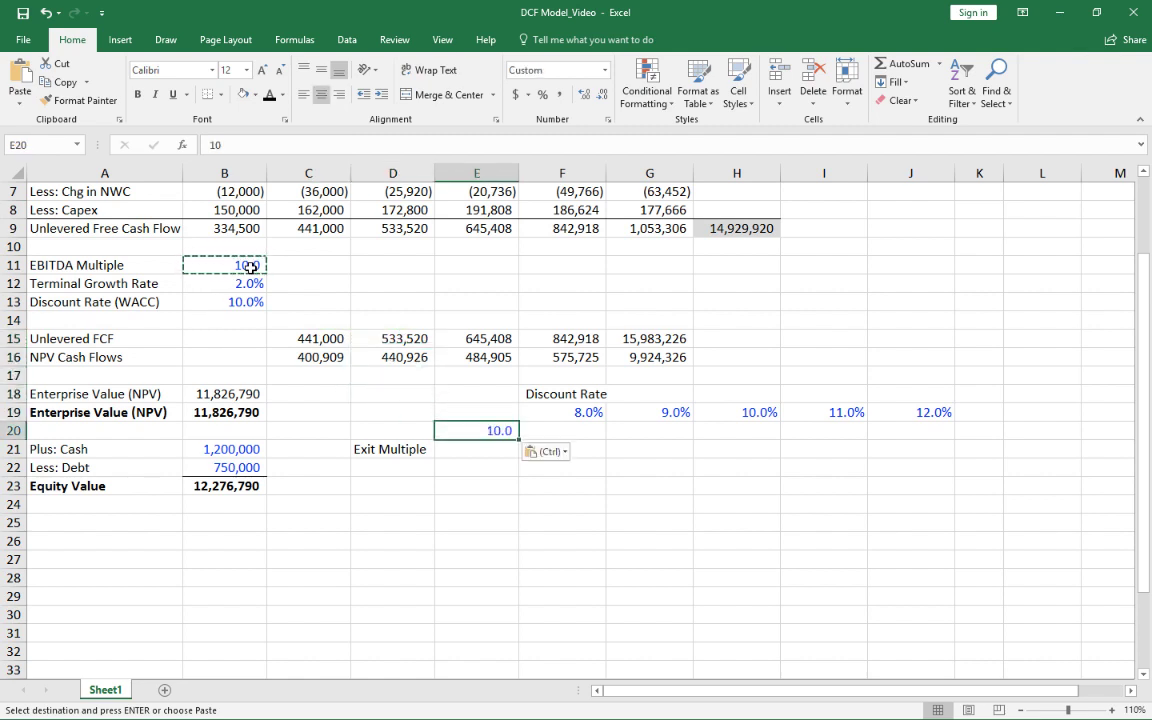
{"action": "type", "text": "7"}
{"action": "key", "text": "Return"}
- Copy the 7.0 multiple down the exit multiple column
{"action": "key", "text": "Up"}
{"action": "key", "text": "ctrl+c"}
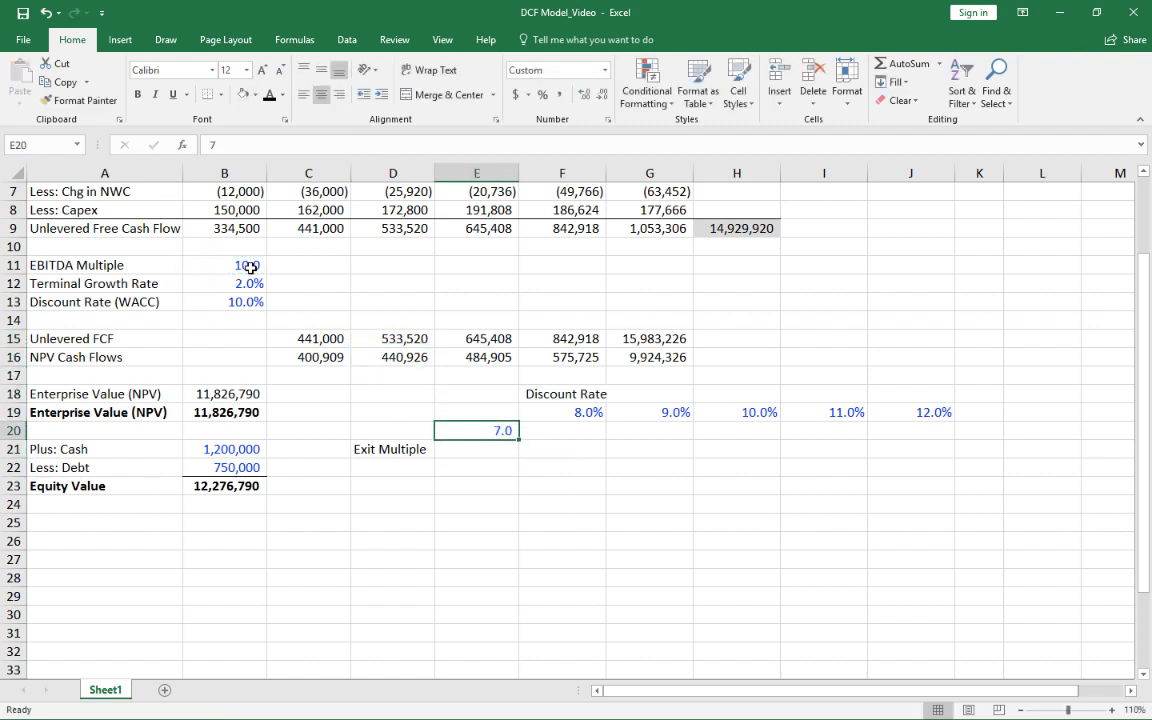
{"action": "key", "text": "Down"}
{"action": "key", "text": "ctrl+v"}
{"action": "key", "text": "Down"}
{"action": "key", "text": "ctrl+v"}
{"action": "key", "text": "Down"}
{"action": "key", "text": "ctrl+v"}
{"action": "key", "text": "Down"}
{"action": "key", "text": "ctrl+v"}
{"action": "key", "text": "Down"}
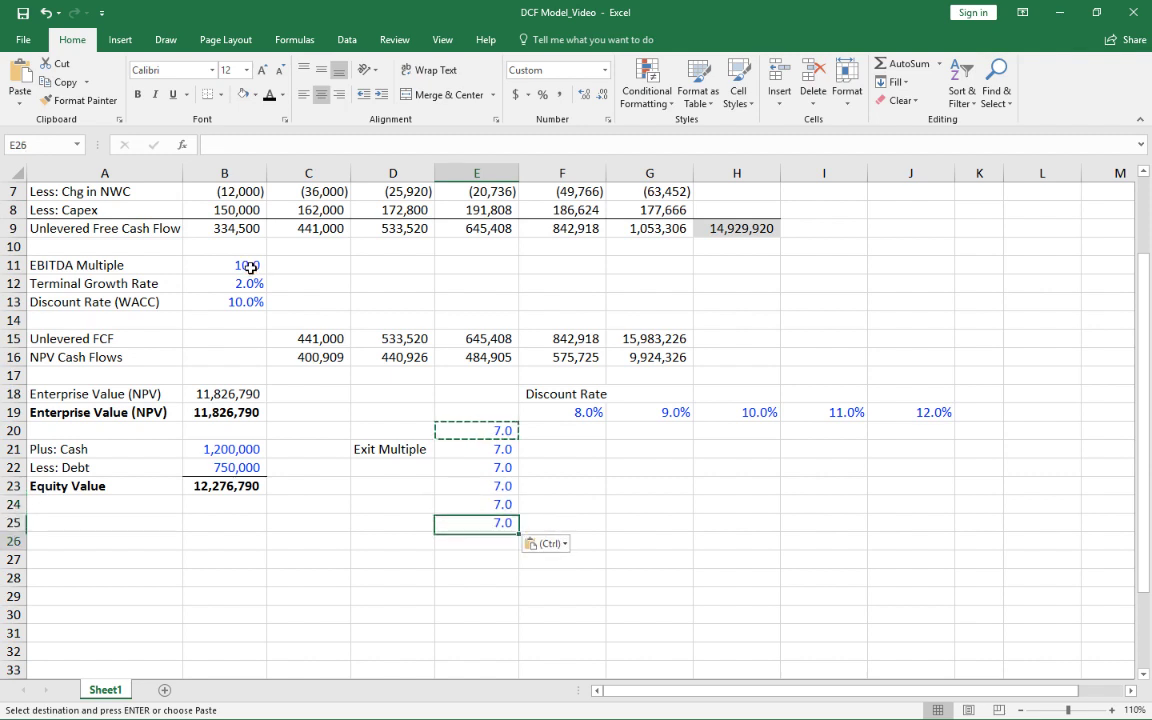
{"action": "key", "text": "ctrl+v"}
{"action": "key", "text": "Down"}
{"action": "key", "text": "ctrl+v"}
- Fill =E20+1 down column E so the multiples run 7.0 through 13.0
{"action": "key", "text": "Up"}
{"action": "key", "text": "Up"}
{"action": "key", "text": "Up"}
{"action": "key", "text": "Up"}
{"action": "type", "text": "=E20"}
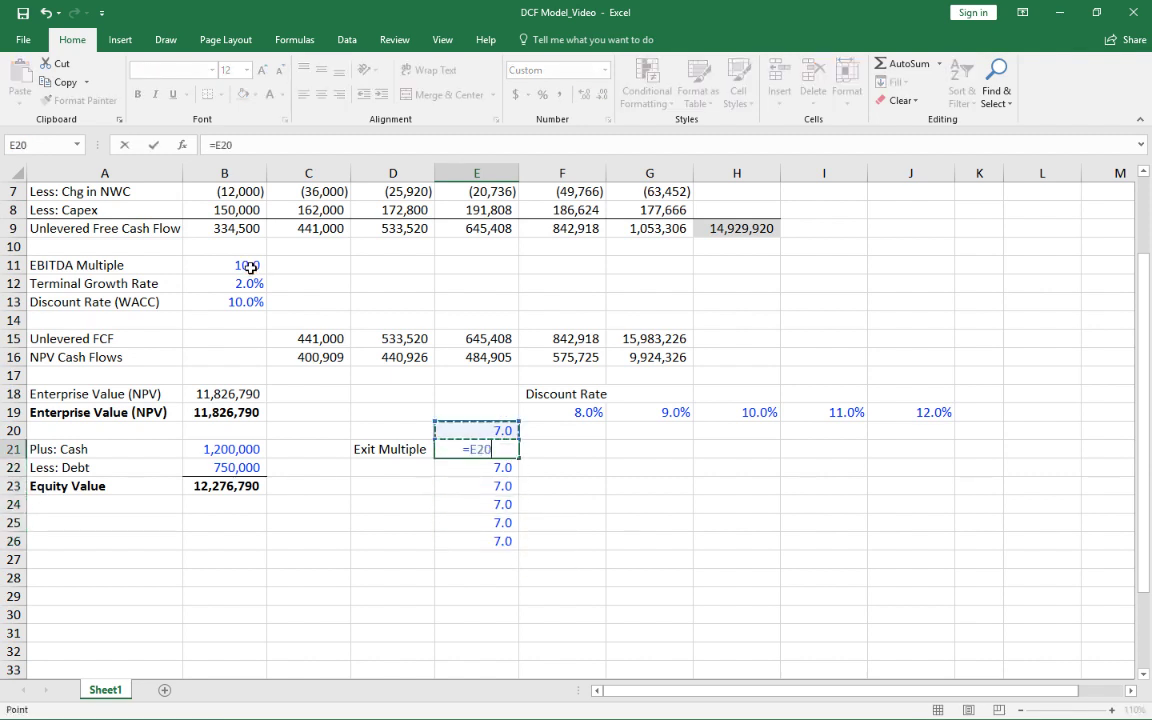
{"action": "type", "text": "+1"}
{"action": "key", "text": "Return"}
{"action": "key", "text": "Up"}
{"action": "key", "text": "ctrl+c"}
{"action": "key", "text": "Down"}
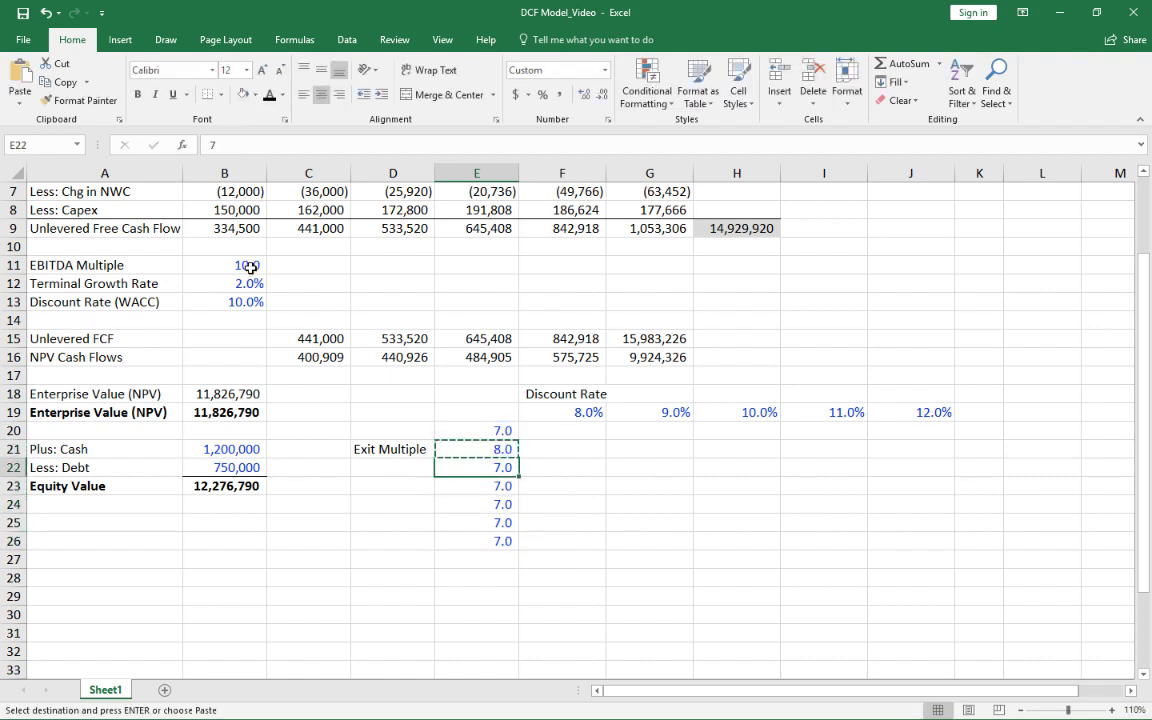
{"action": "key", "text": "ctrl+v"}
{"action": "key", "text": "Down"}
{"action": "key", "text": "ctrl+v"}
{"action": "key", "text": "Down"}
{"action": "key", "text": "ctrl+v"}
{"action": "key", "text": "Down"}
{"action": "key", "text": "ctrl+v"}
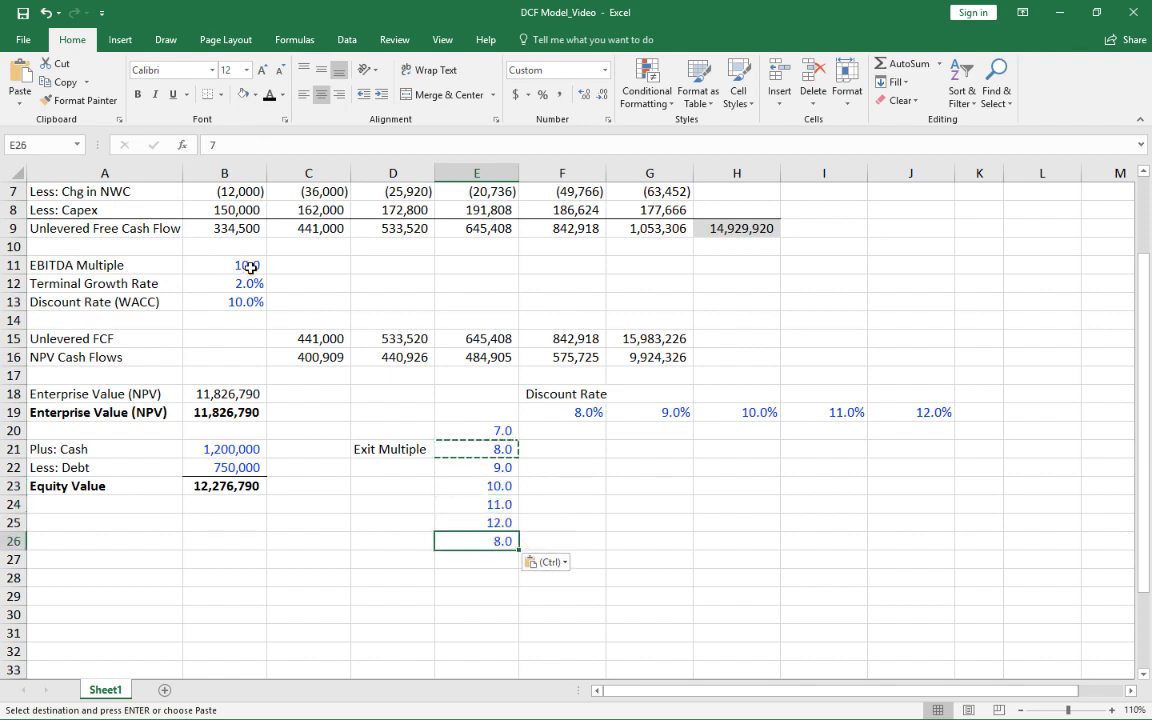
{"action": "key", "text": "Down"}
{"action": "key", "text": "ctrl+v"}
{"action": "key", "text": "Right"}
{"action": "key", "text": "Escape"}
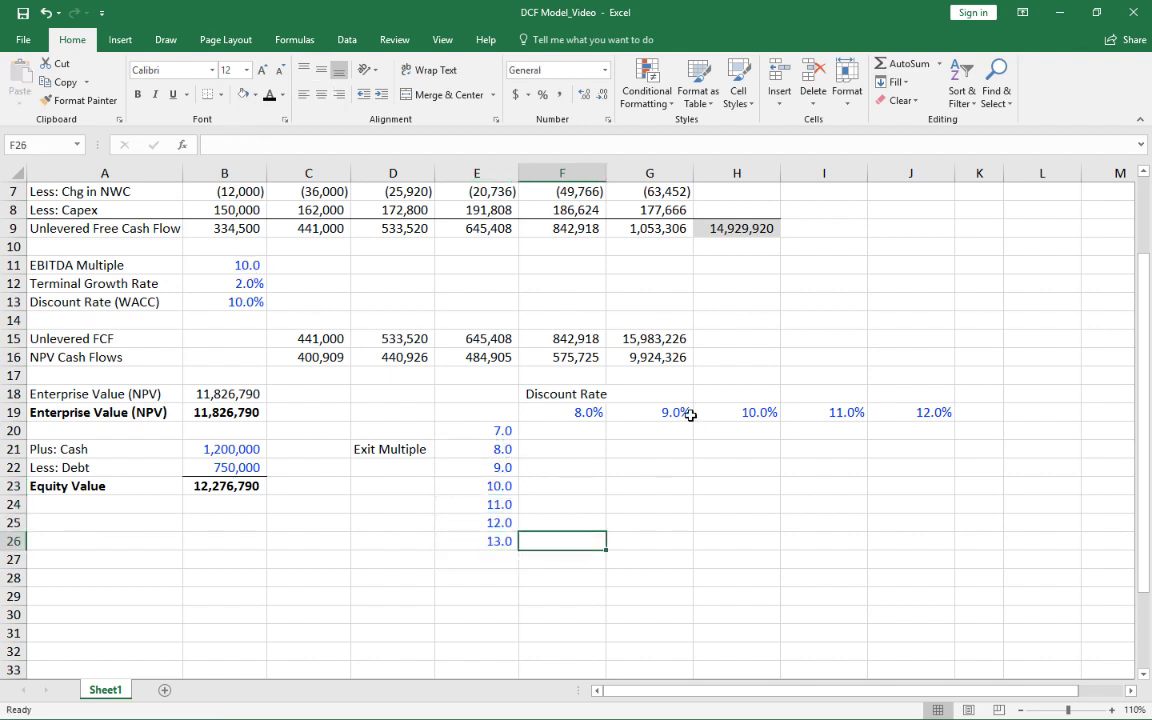
{"action": "left_click_drag", "start_coordinate": [568, 412], "coordinate": [933, 410]}
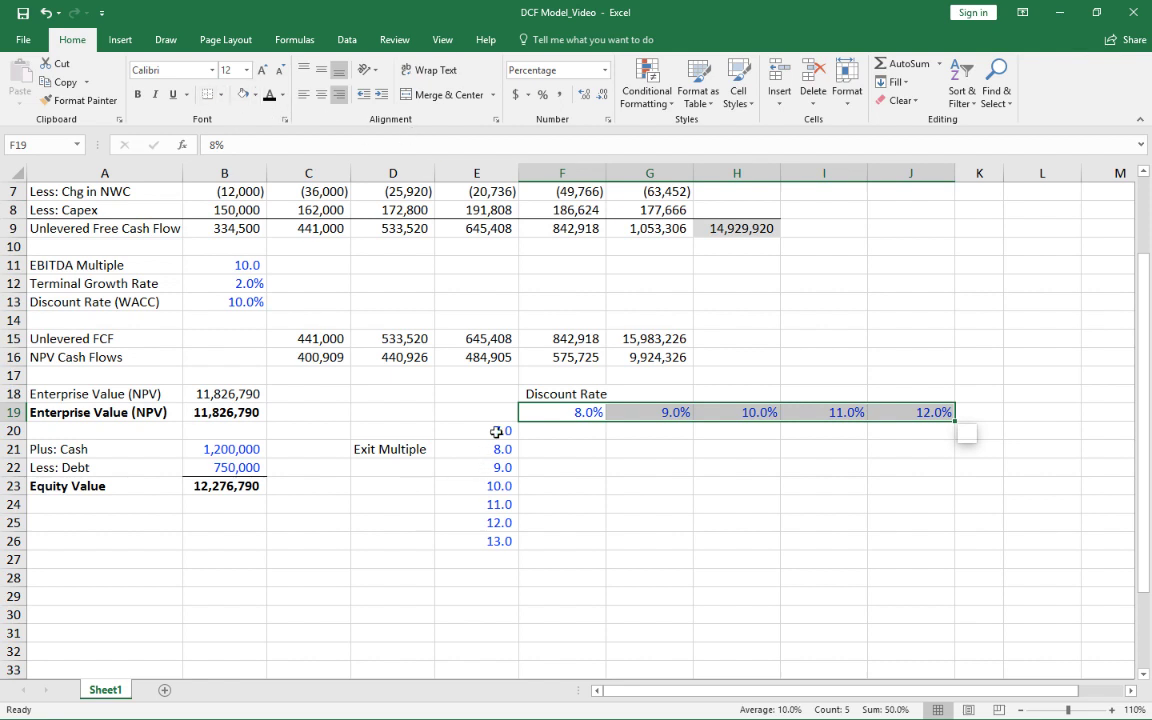
- Add a right border beside the exit multiples 7.0 to 13.0
{"action": "left_click_drag", "start_coordinate": [496, 431], "coordinate": [497, 541]}
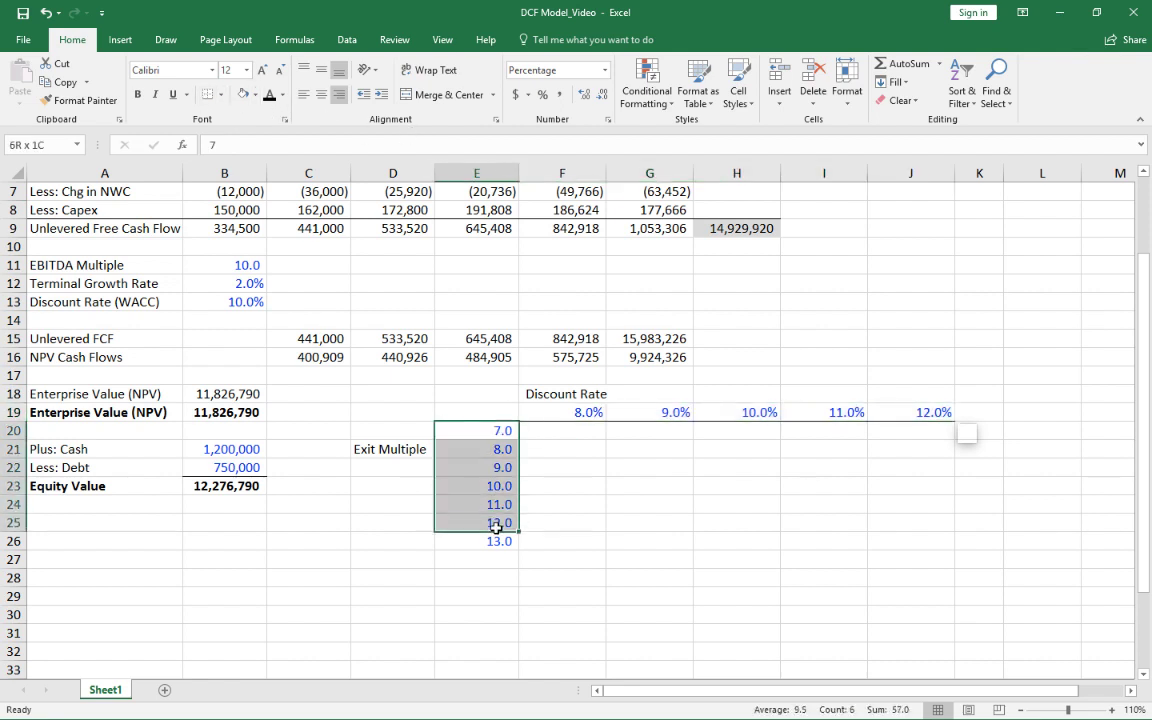
{"action": "left_click", "coordinate": [221, 95]}
{"action": "left_click", "coordinate": [235, 190]}
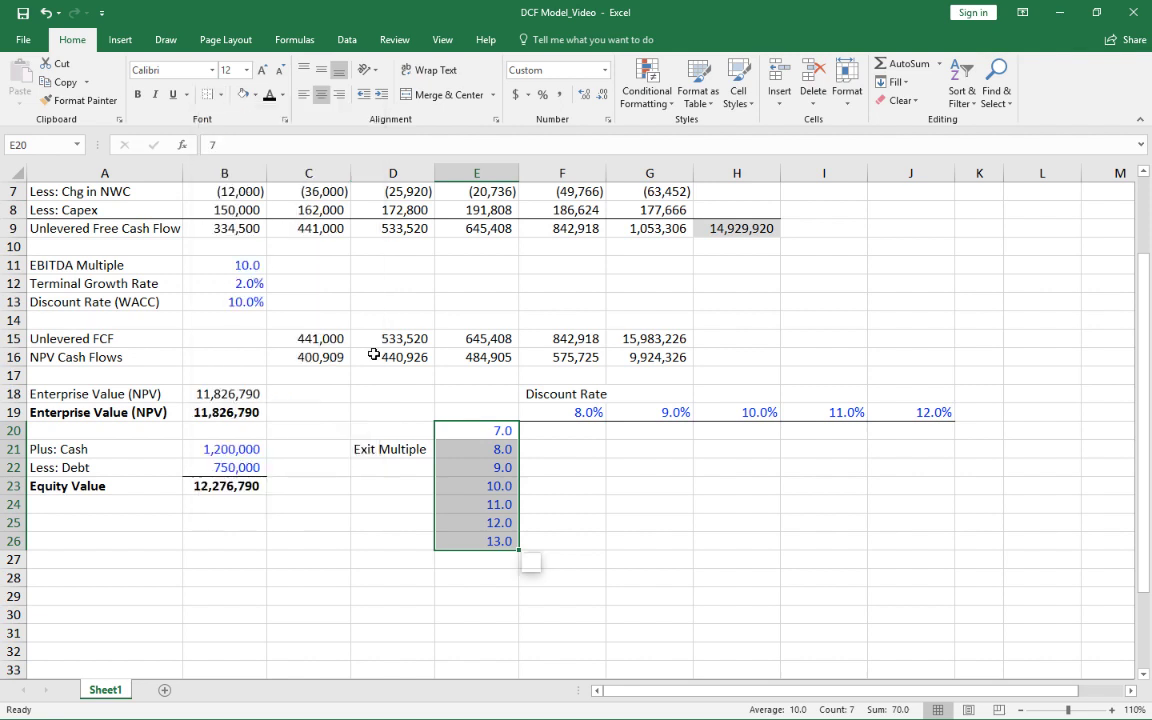
- Link corner cell E19 to the Equity Value with =B23
{"action": "left_click", "coordinate": [468, 410]}
{"action": "type", "text": "="}
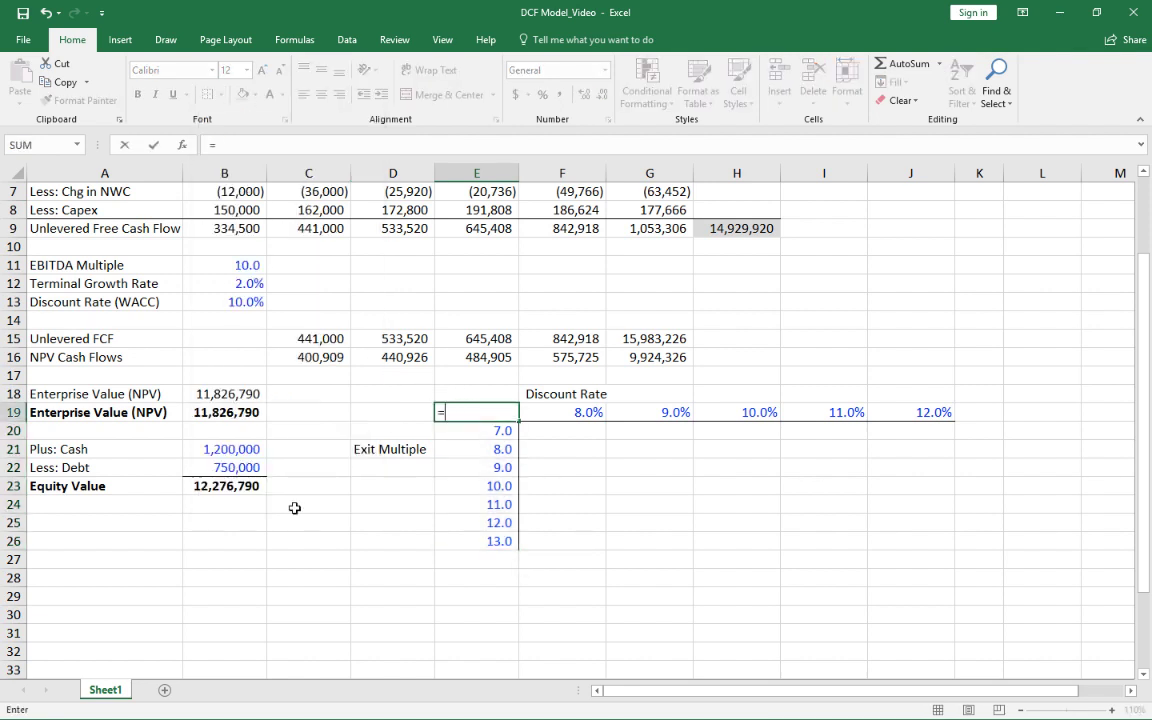
{"action": "left_click", "coordinate": [231, 487]}
{"action": "key", "text": "Return"}
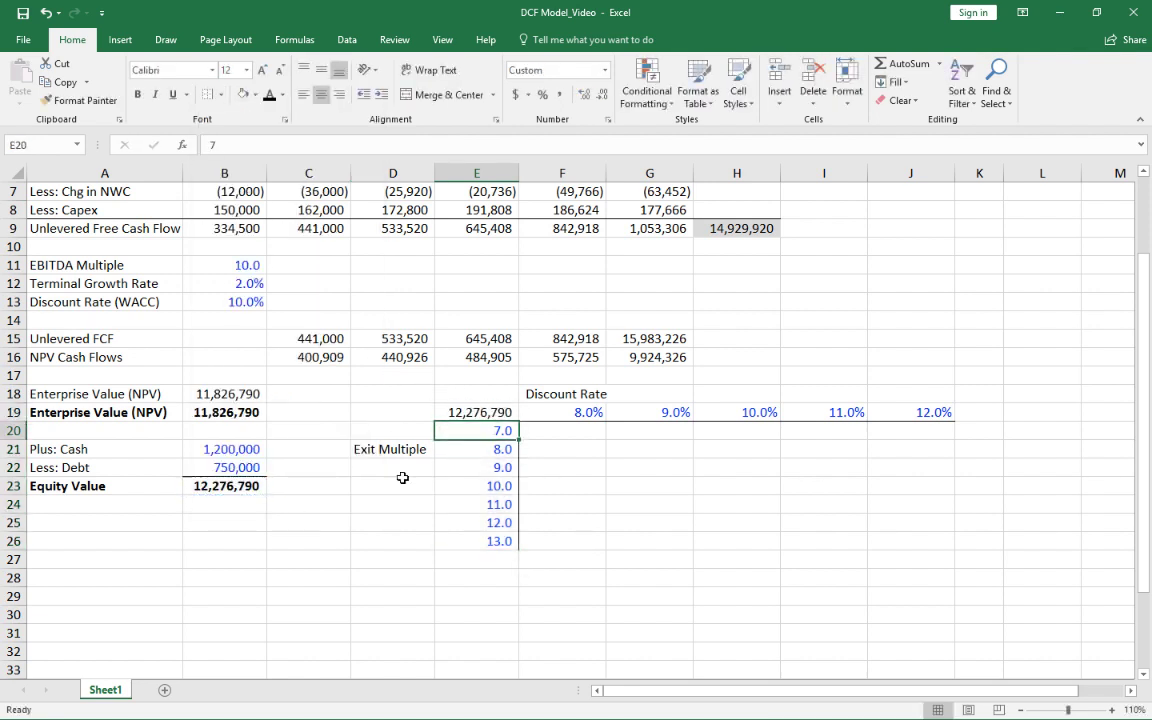
- Check the 8%–12% discount rates, the exit multiples and the E19 corner formula
{"action": "left_click", "coordinate": [525, 410]}
{"action": "left_click", "coordinate": [668, 412]}
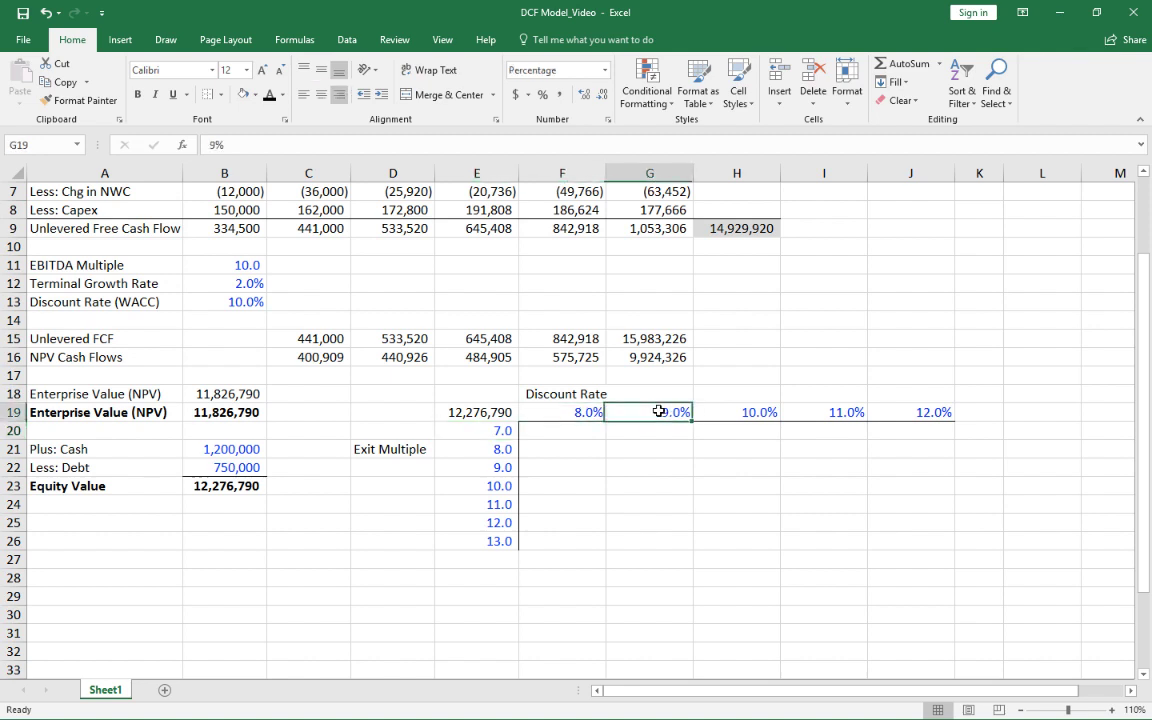
{"action": "left_click", "coordinate": [752, 412]}
{"action": "left_click", "coordinate": [822, 412]}
{"action": "left_click", "coordinate": [905, 418]}
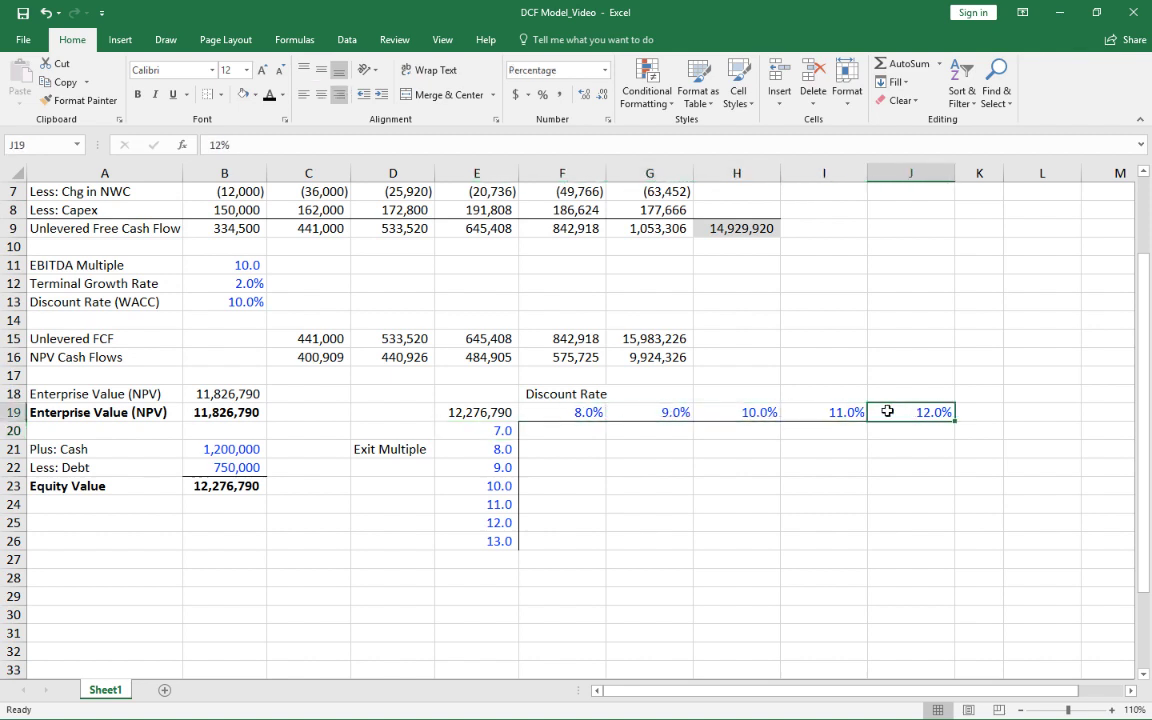
{"action": "left_click_drag", "start_coordinate": [489, 432], "coordinate": [489, 541]}
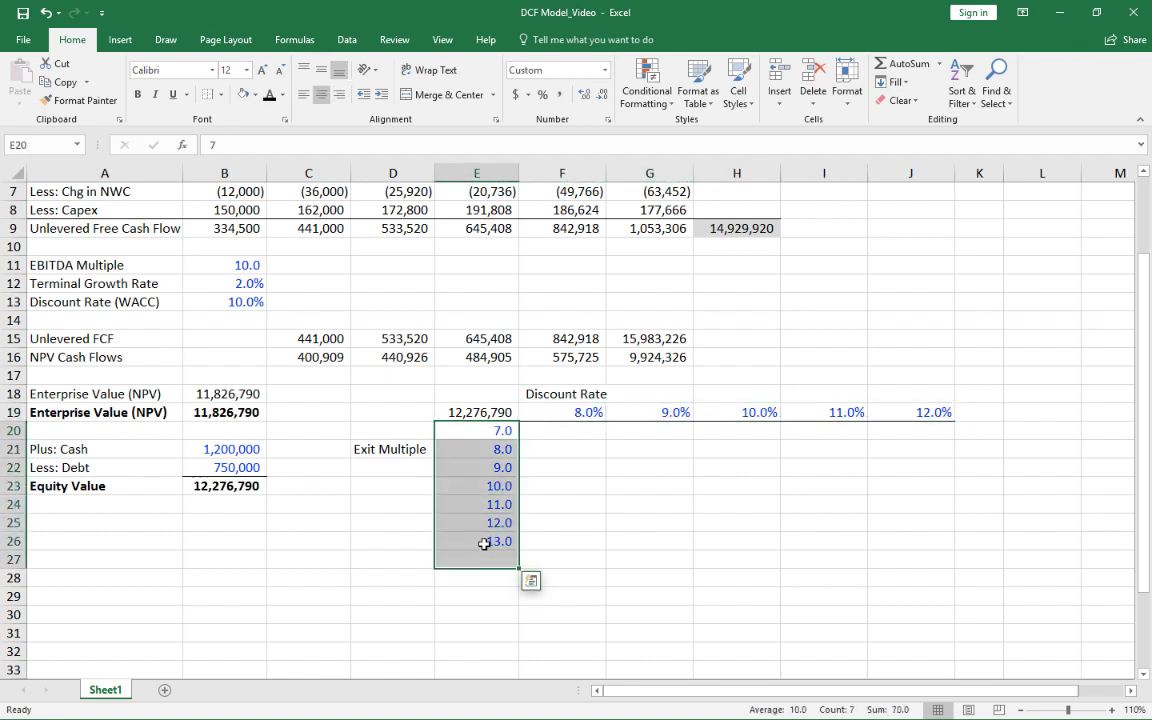
{"action": "left_click", "coordinate": [489, 411]}
{"action": "key", "text": "F2"}
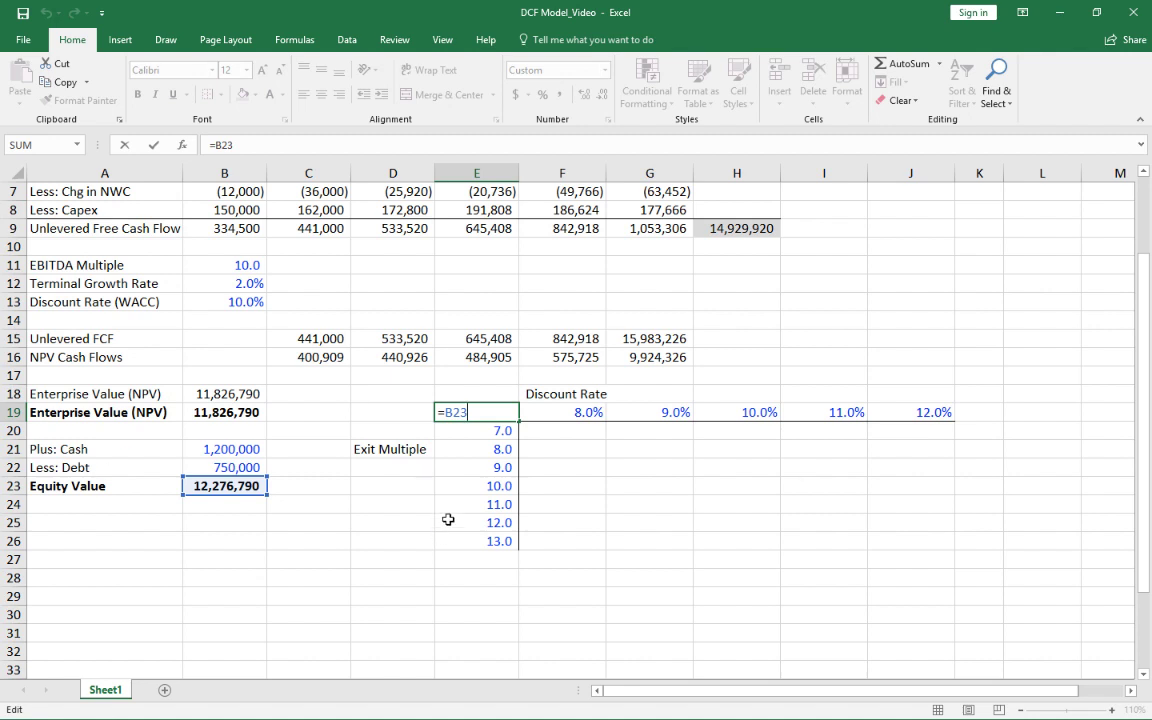
- Build a data table on E19:J26 with row input B13 and column input B11
{"action": "key", "text": "Return"}
{"action": "mouse_move", "coordinate": [480, 413]}
{"action": "left_mouse_down"}
{"action": "mouse_move", "coordinate": [761, 530]}
{"action": "mouse_move", "coordinate": [899, 542]}
{"action": "left_mouse_up"}
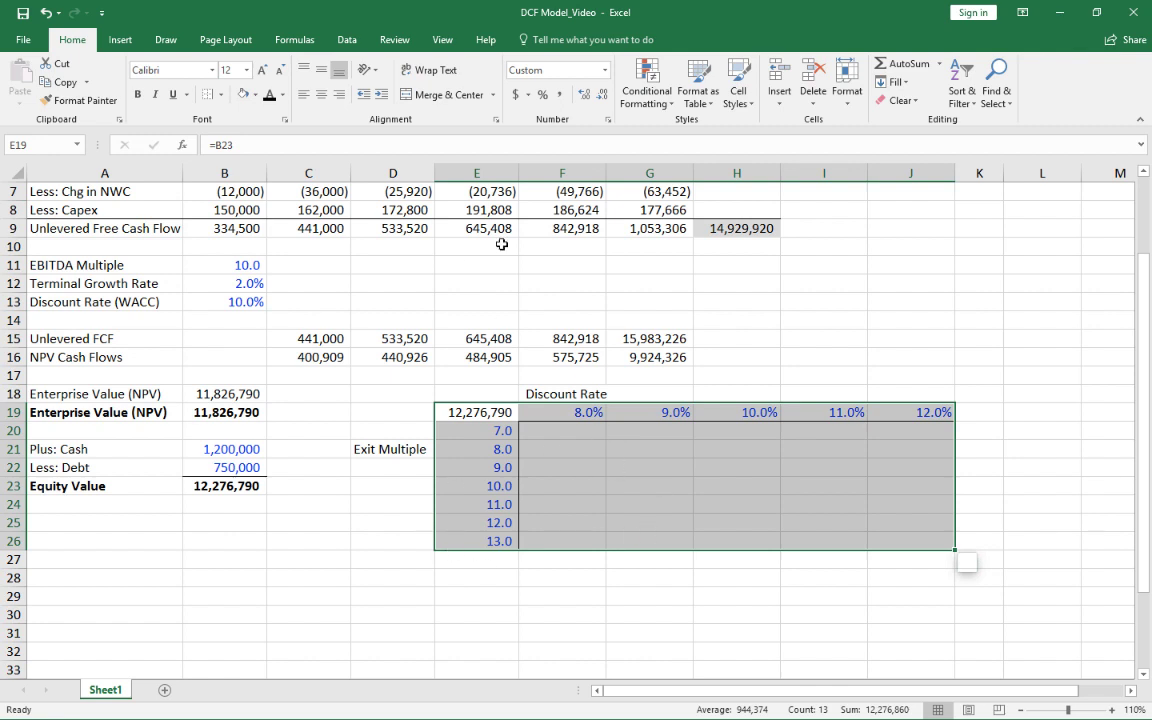
{"action": "left_click", "coordinate": [346, 40]}
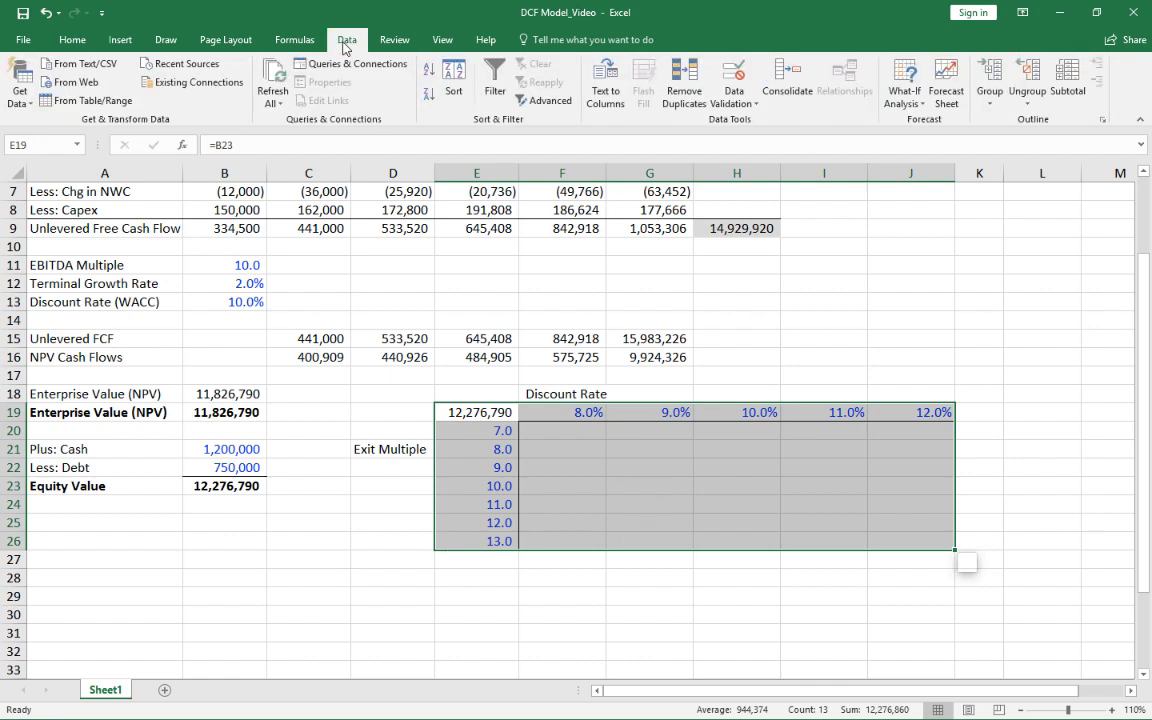
{"action": "left_click", "coordinate": [903, 72]}
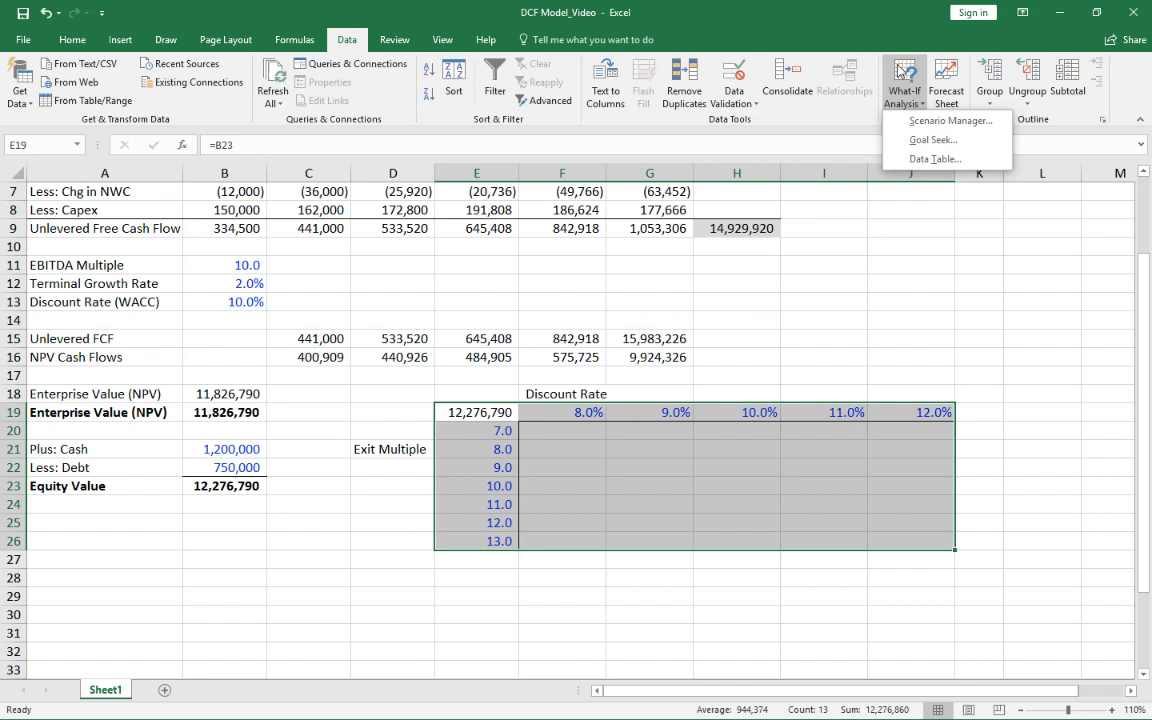
{"action": "left_click", "coordinate": [933, 159]}
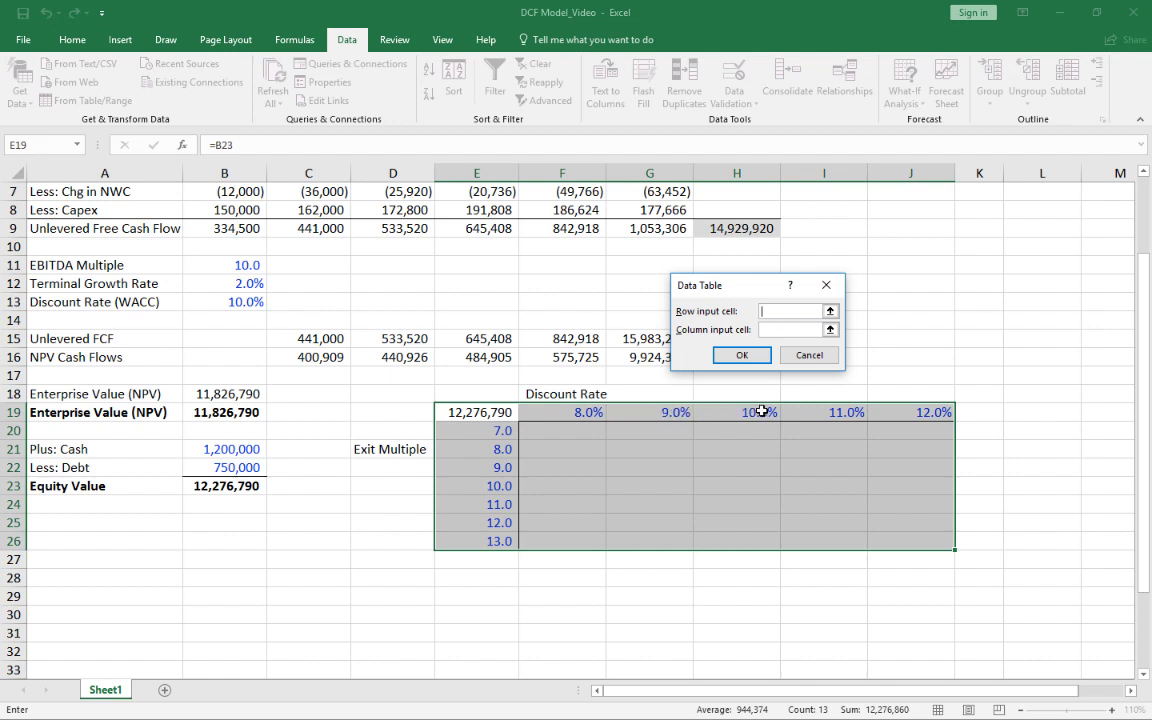
{"action": "left_click", "coordinate": [808, 311]}
{"action": "left_click", "coordinate": [240, 301]}
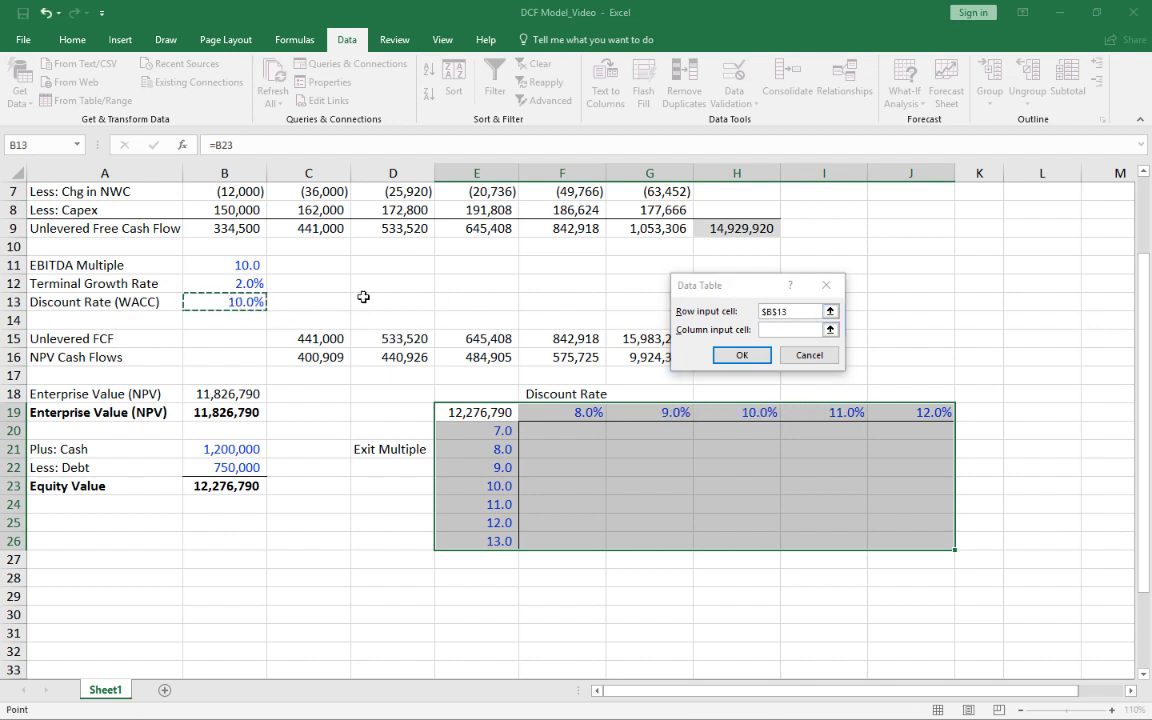
{"action": "left_click", "coordinate": [784, 329]}
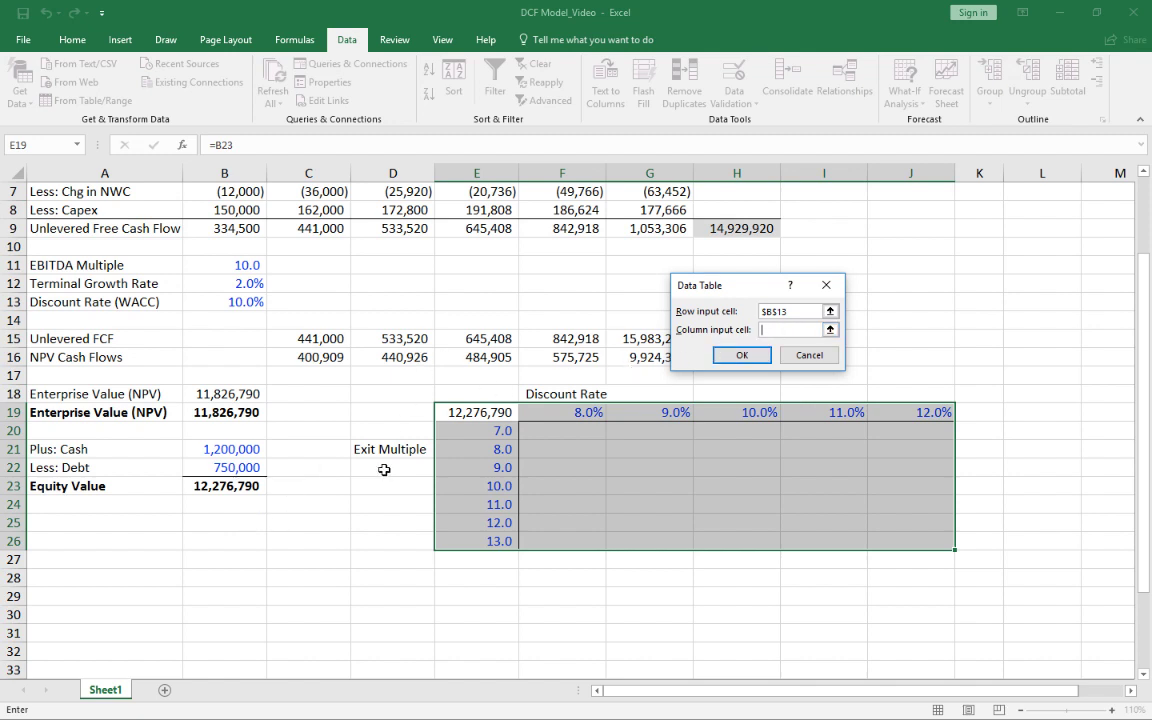
{"action": "left_click", "coordinate": [245, 263]}
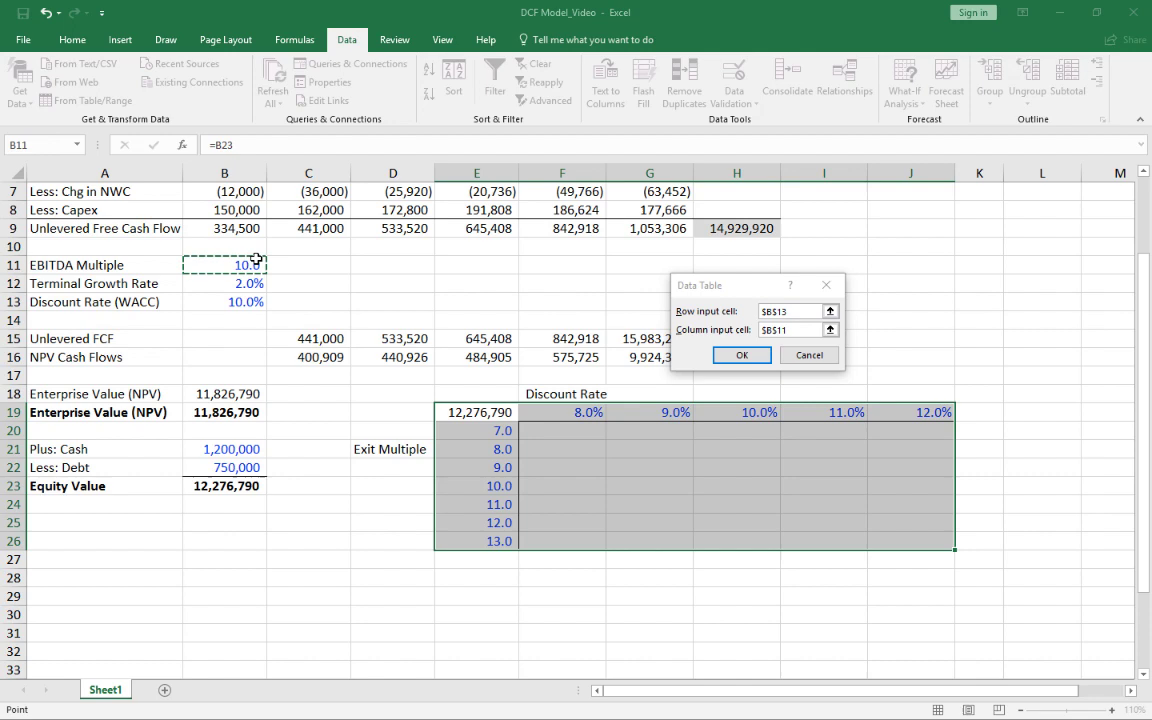
{"action": "left_click", "coordinate": [745, 358]}
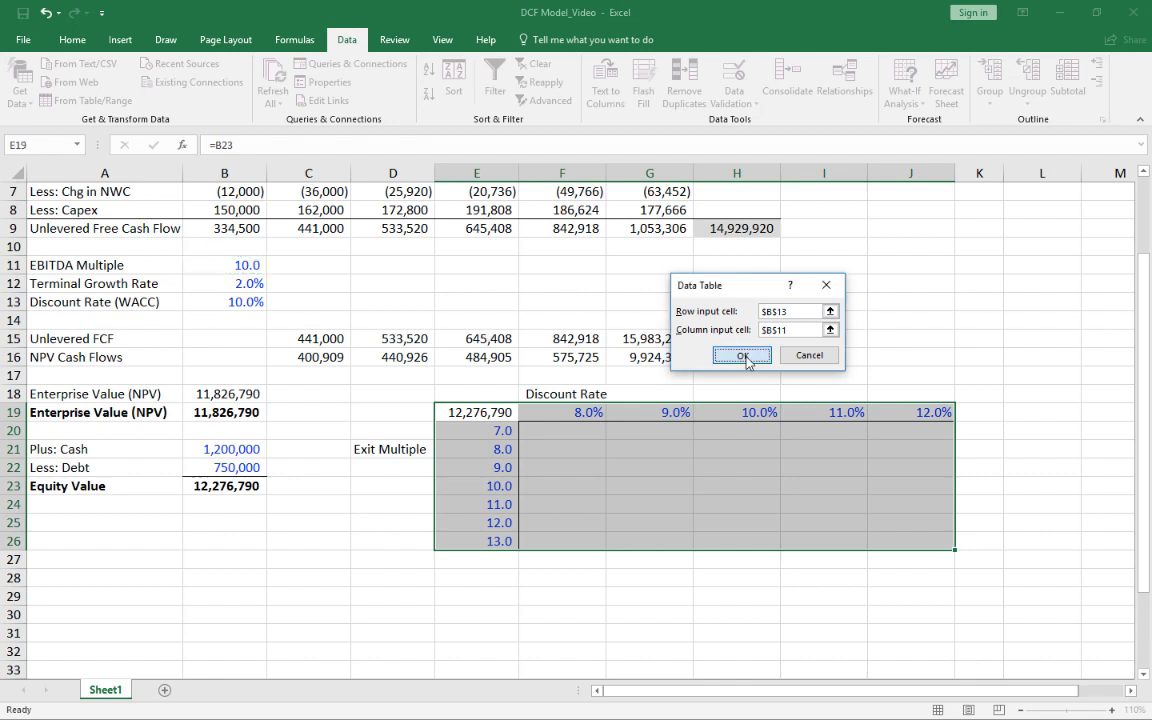
- Format the grid's equity values in Comma Style with no decimals
{"action": "left_click_drag", "start_coordinate": [560, 430], "coordinate": [640, 449]}
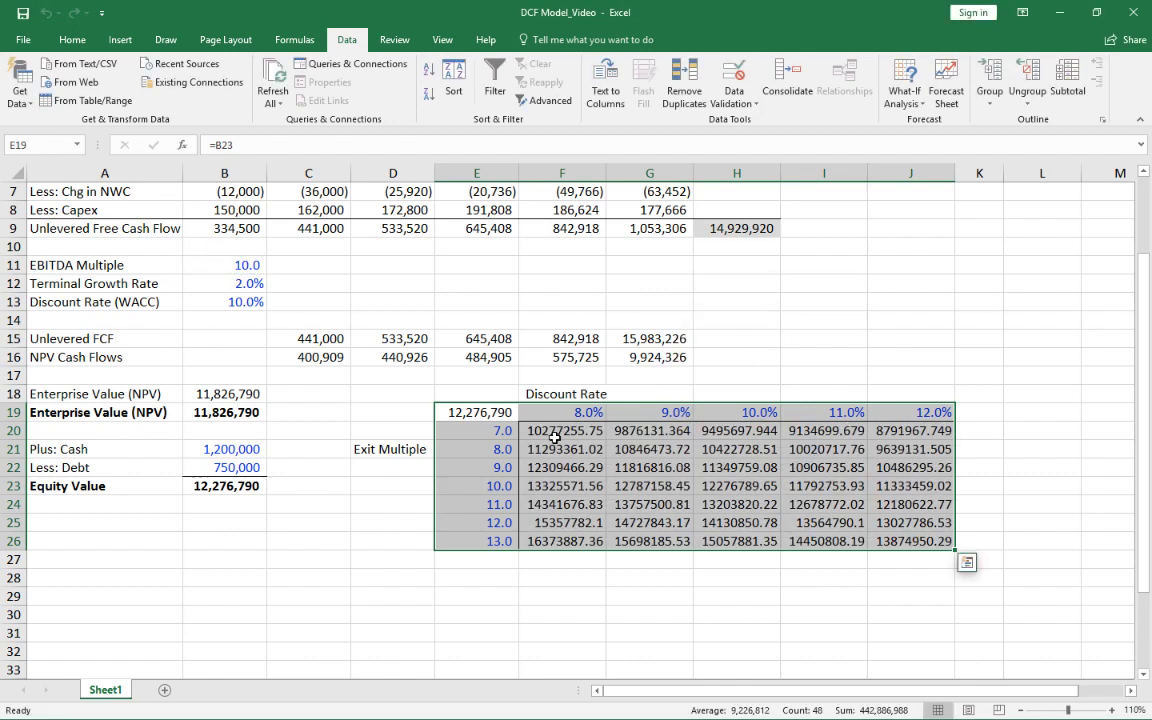
{"action": "left_click_drag", "start_coordinate": [803, 467], "coordinate": [940, 541]}
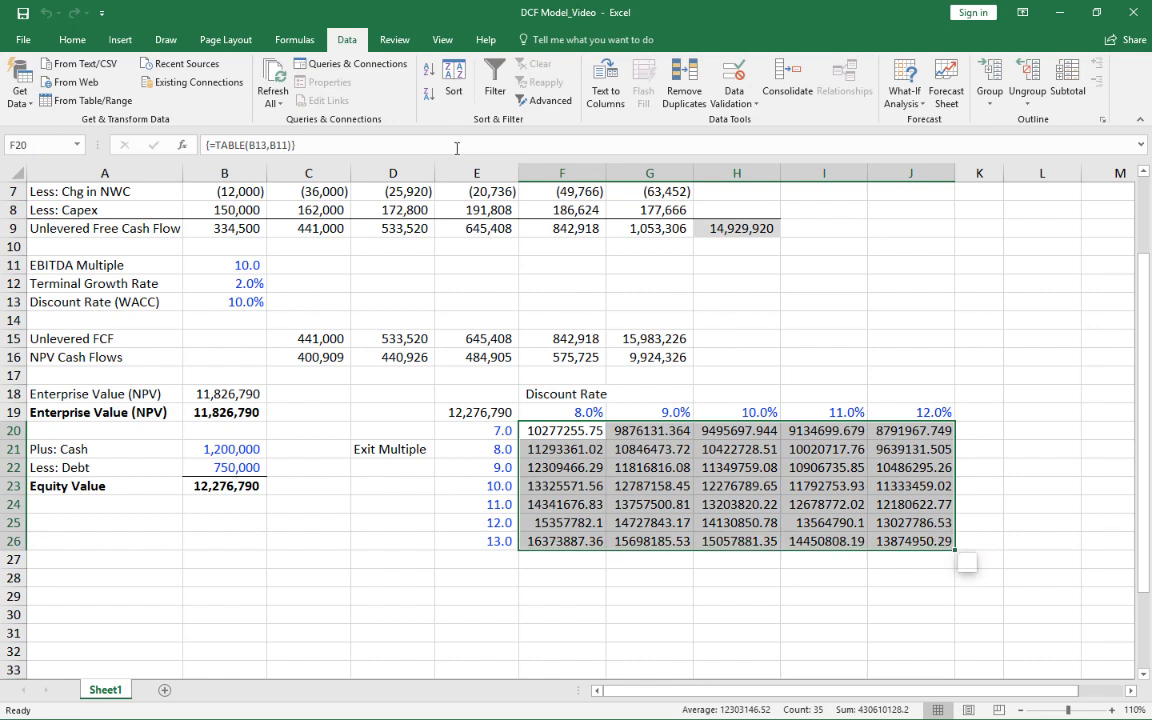
{"action": "left_click", "coordinate": [72, 39]}
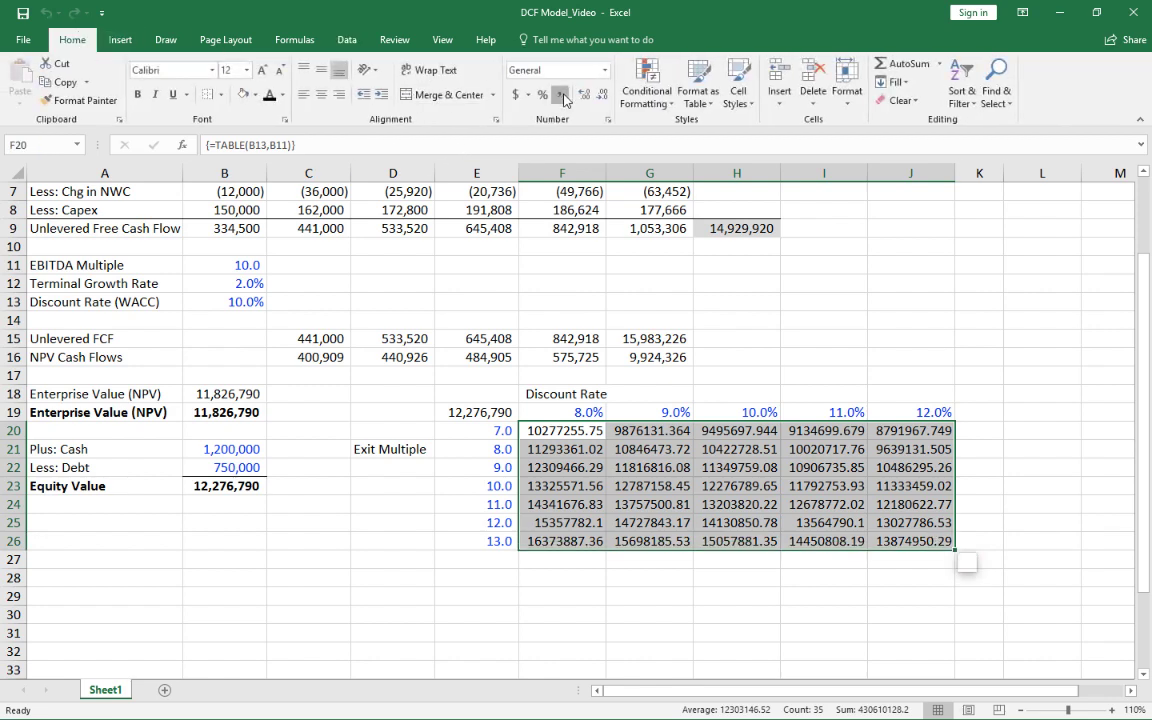
{"action": "left_click", "coordinate": [603, 95]}
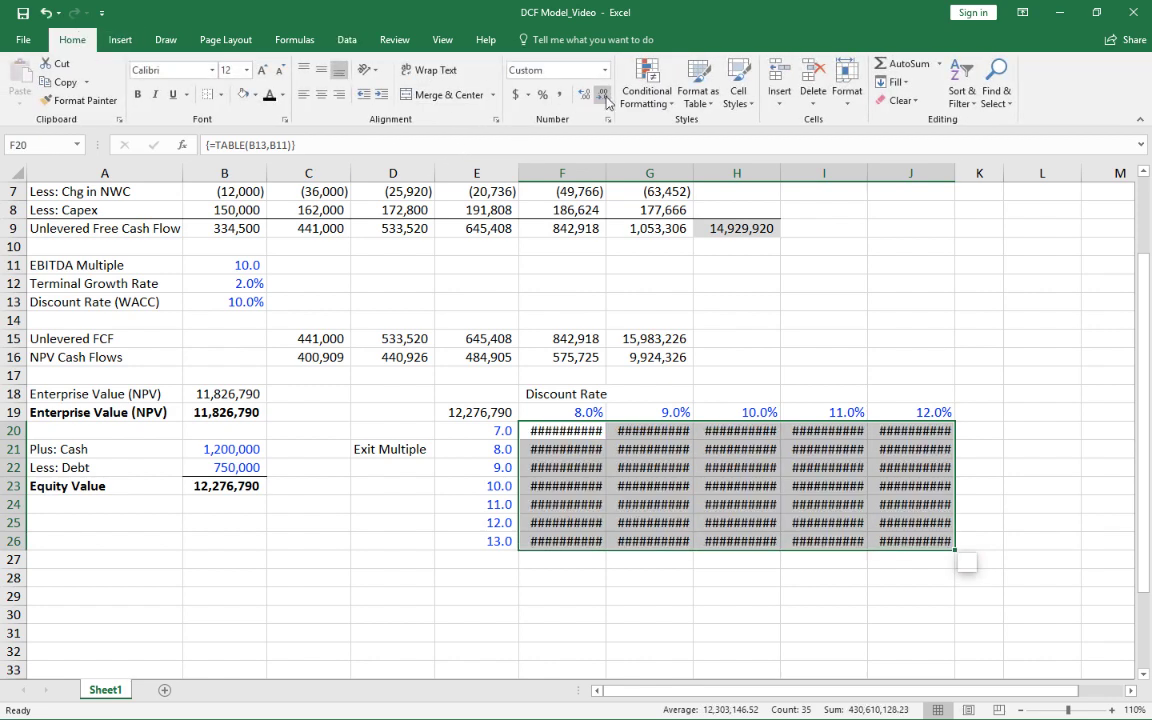
{"action": "left_click", "coordinate": [572, 430]}
- Verify the 10% and 10.0 case equals 12,276,790 and inspect other grid values
{"action": "left_click", "coordinate": [730, 485]}
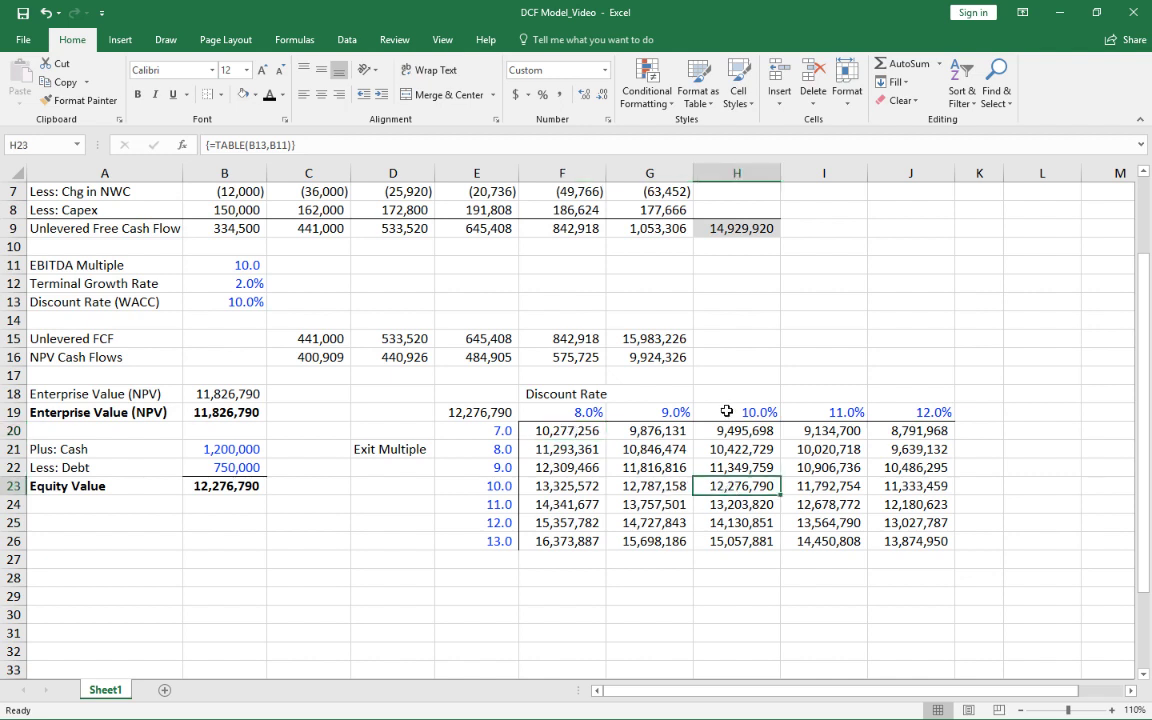
{"action": "left_click_drag", "start_coordinate": [736, 413], "coordinate": [743, 500]}
{"action": "left_click", "coordinate": [736, 413]}
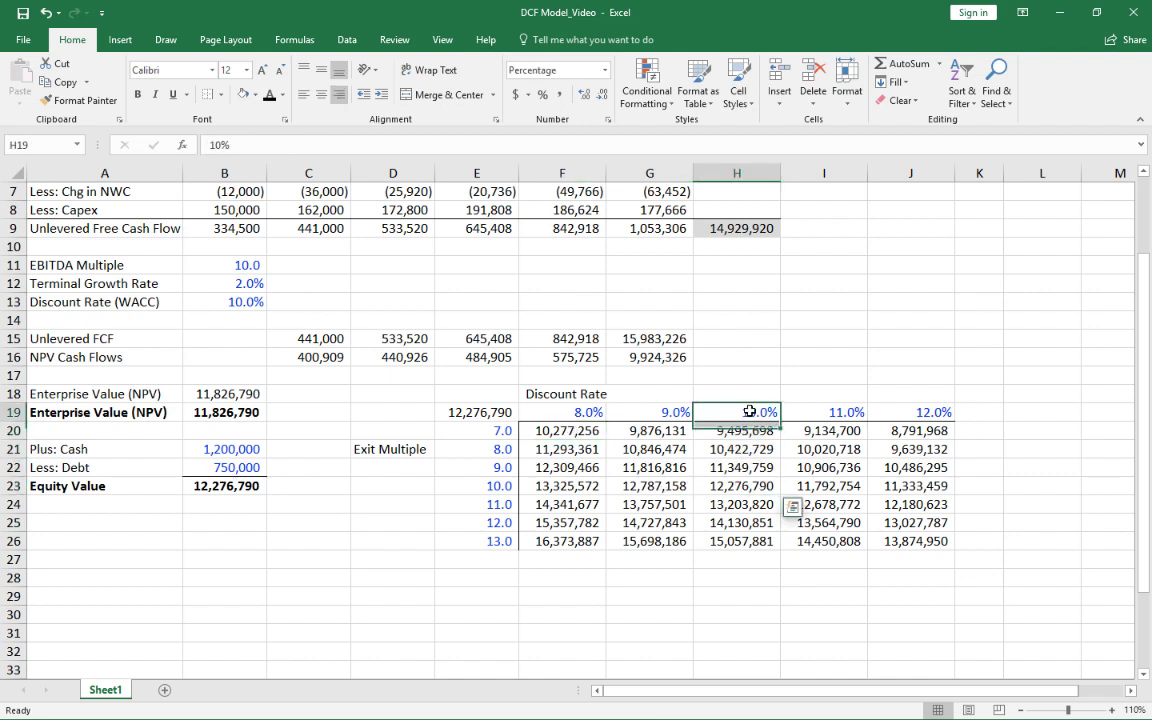
{"action": "left_click", "coordinate": [835, 412]}
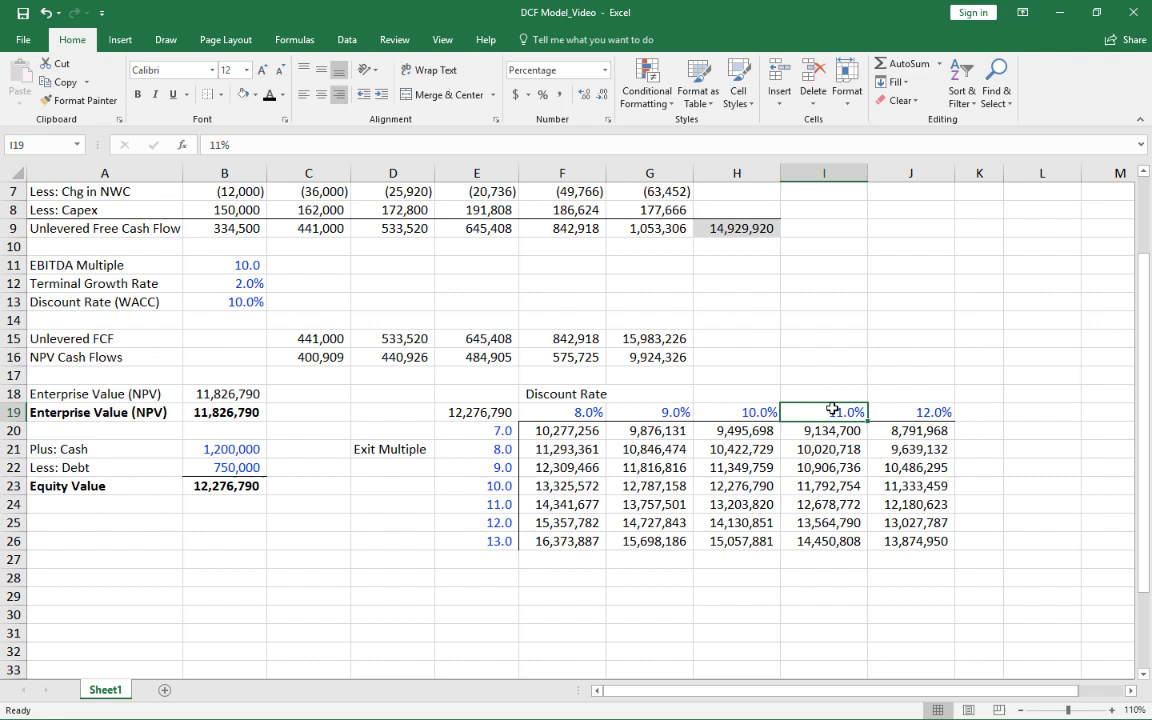
{"action": "left_click", "coordinate": [483, 450]}
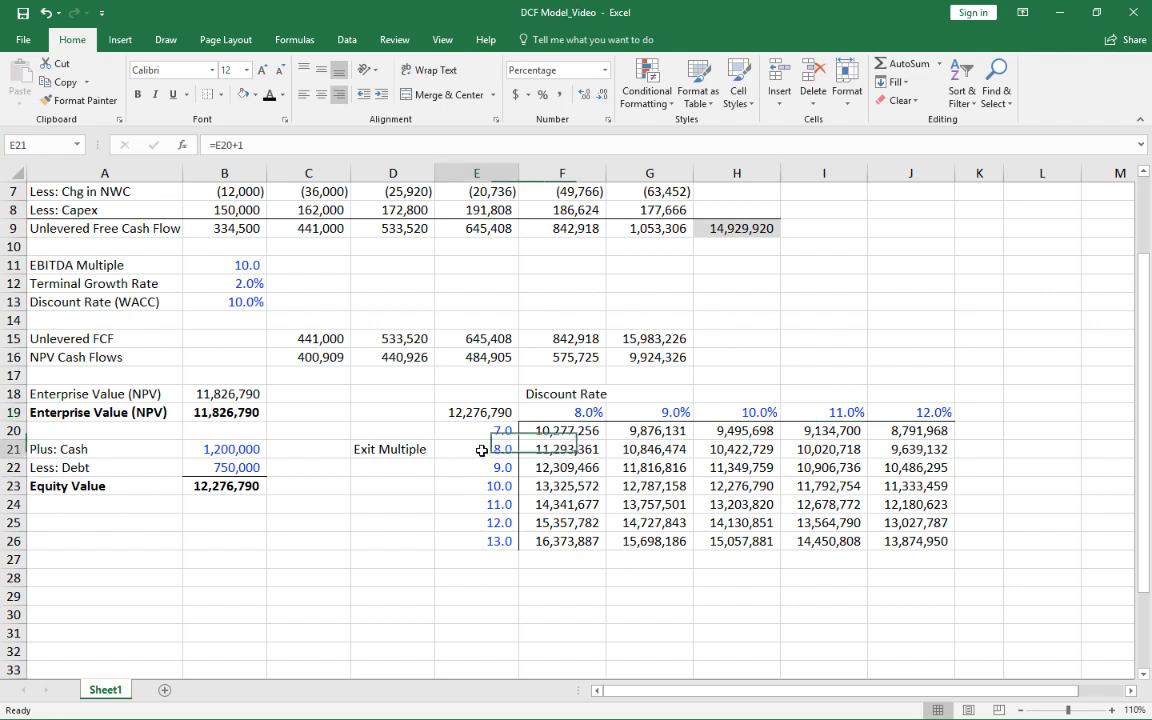
{"action": "left_click", "coordinate": [826, 447]}
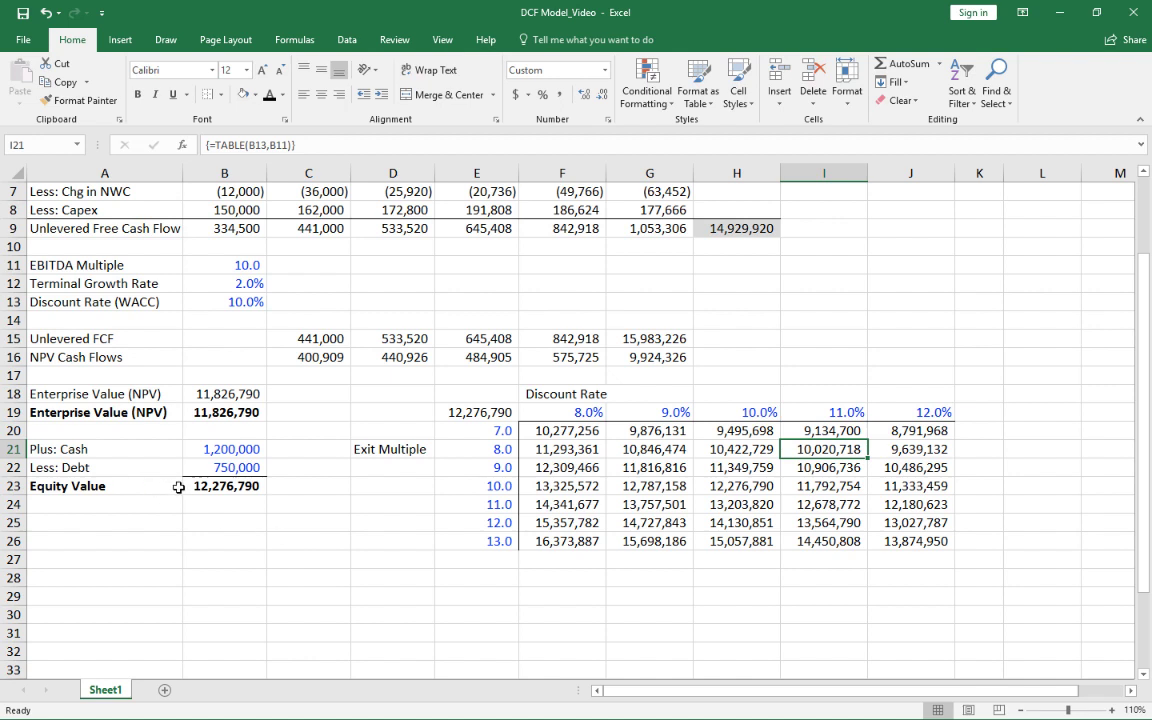
{"action": "left_click", "coordinate": [828, 411]}
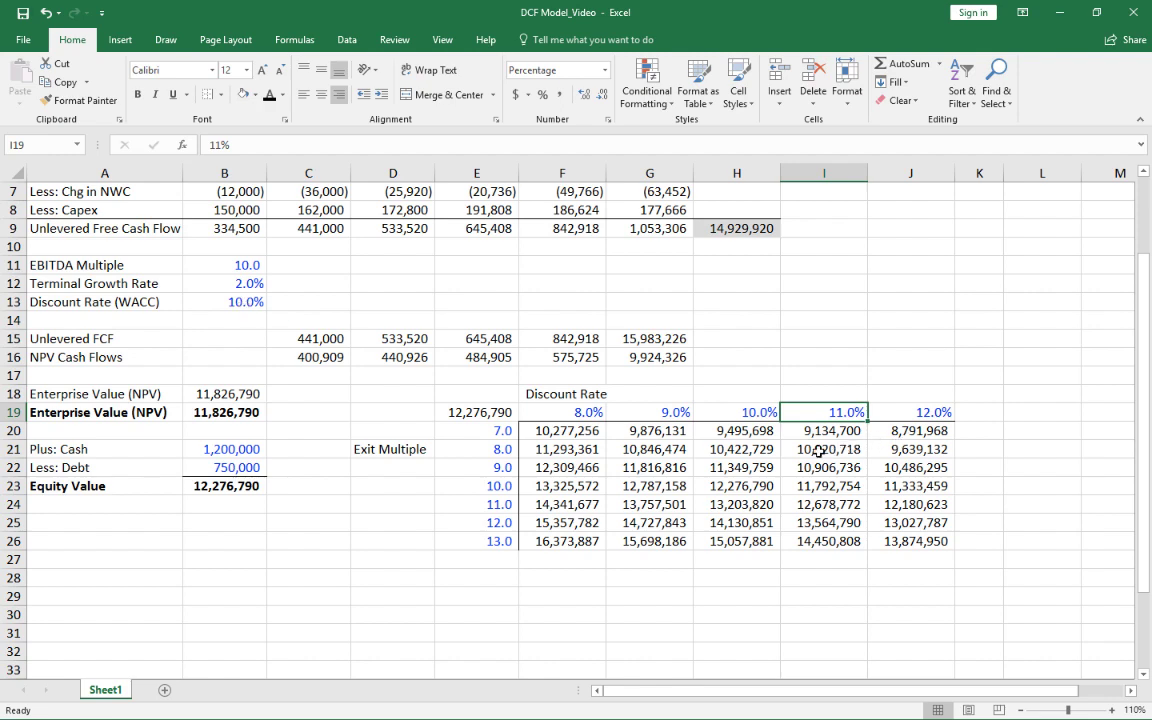
{"action": "left_click", "coordinate": [236, 302]}
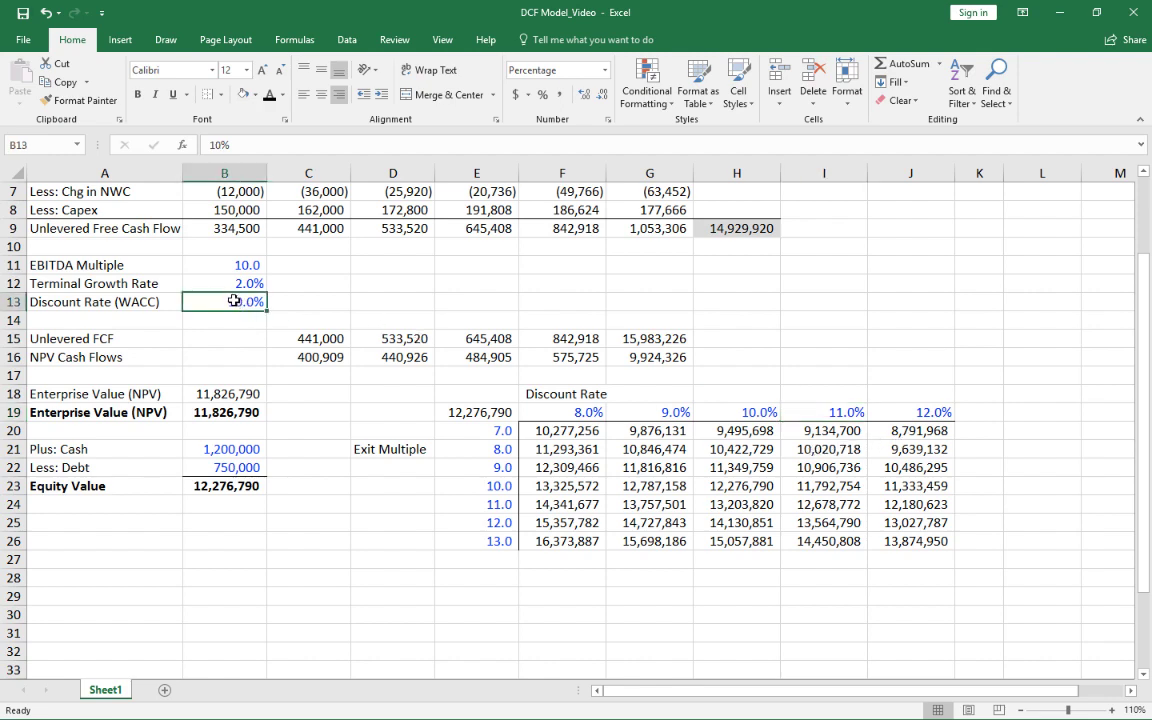
{"action": "type", "text": "11"}
{"action": "key", "text": "Up"}
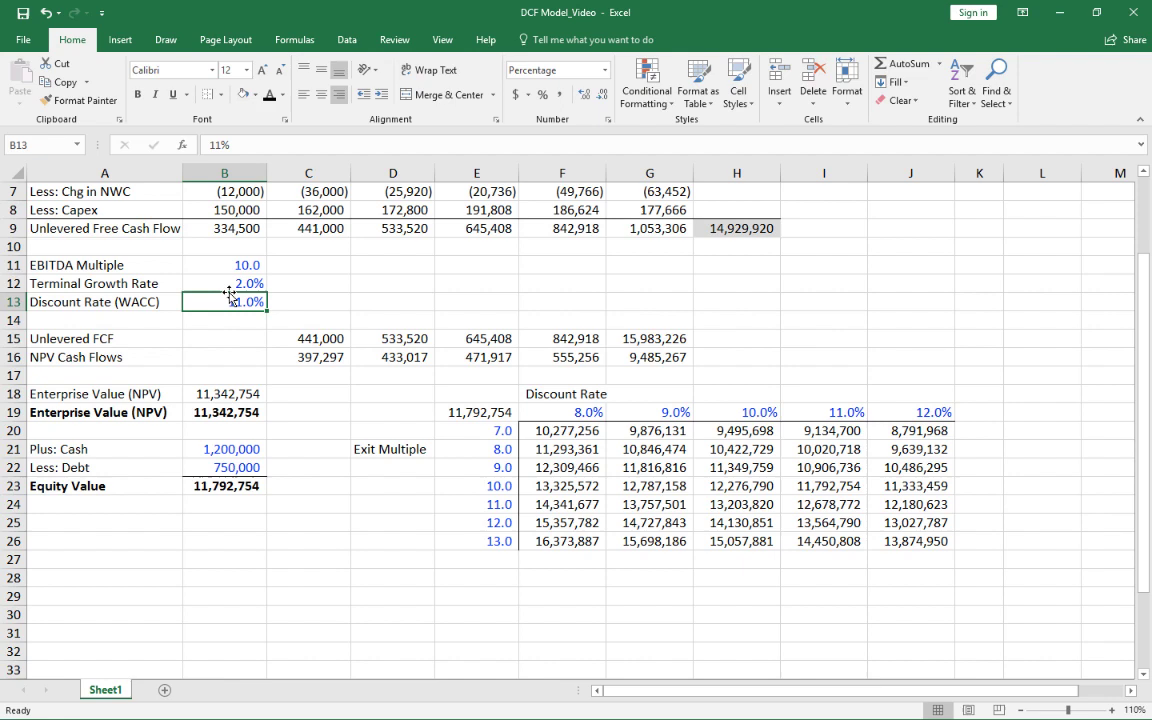
{"action": "key", "text": "Up"}
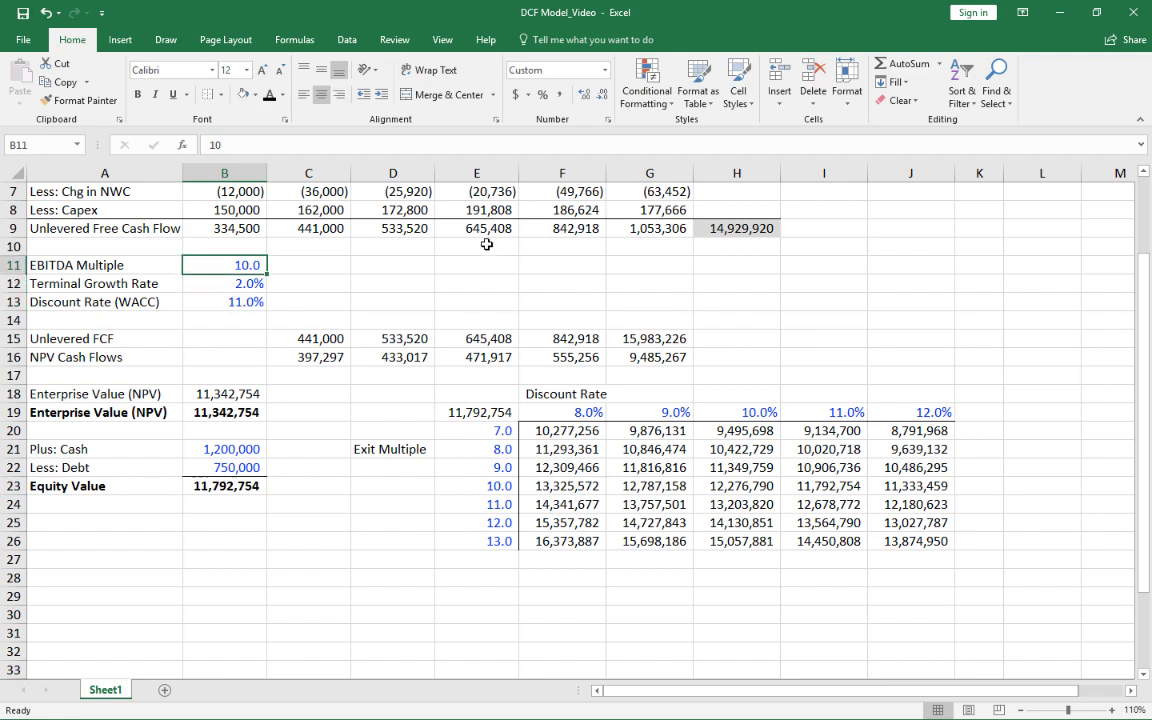
{"action": "type", "text": "8"}
{"action": "key", "text": "Return"}
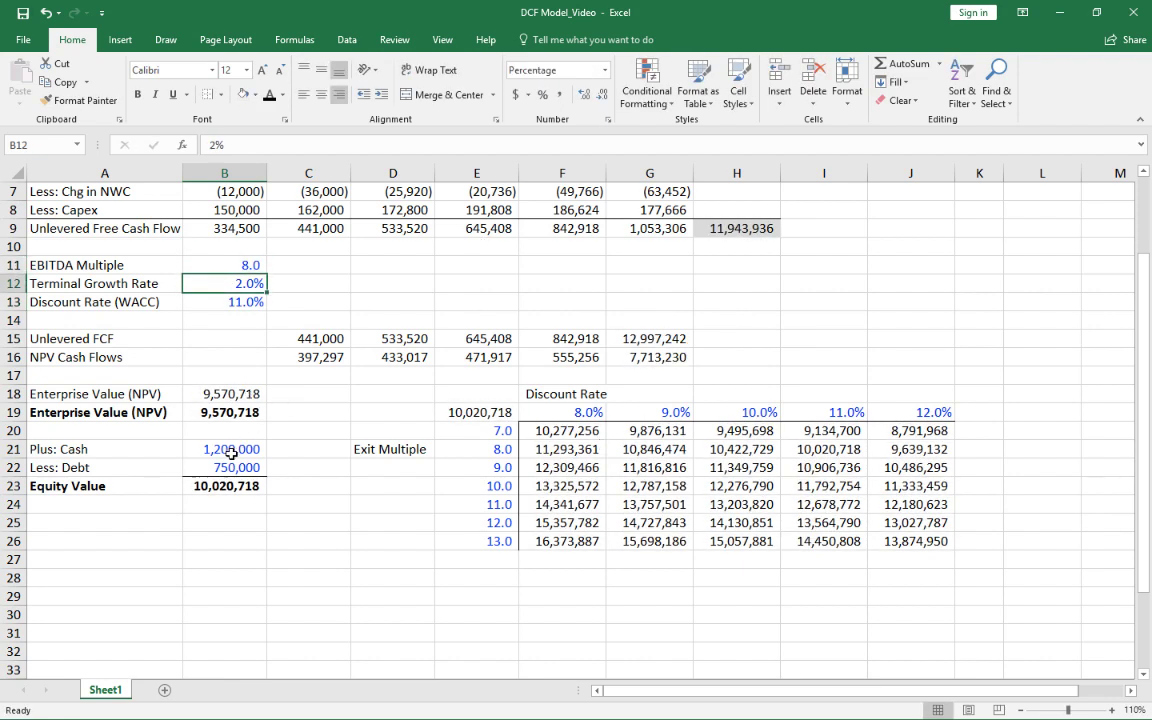
{"action": "left_click", "coordinate": [226, 485]}
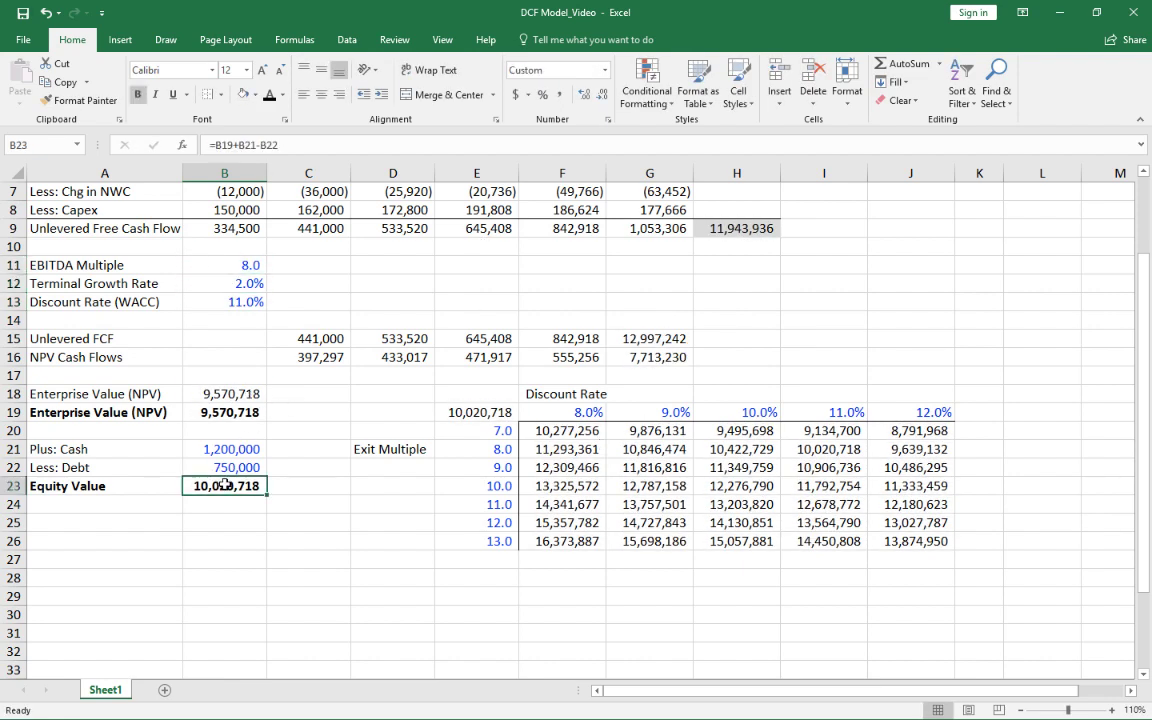
{"action": "left_click", "coordinate": [222, 305]}
{"action": "type", "text": "10"}
{"action": "key", "text": "Up"}
{"action": "key", "text": "Up"}
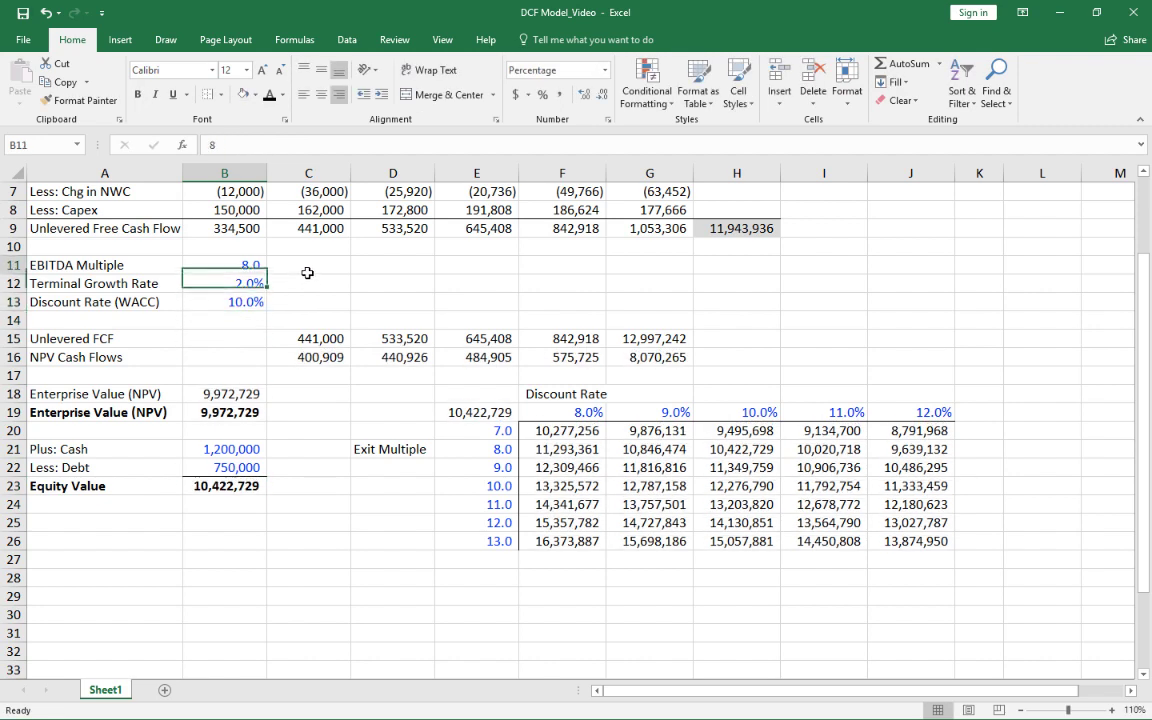
{"action": "type", "text": "10"}
{"action": "key", "text": "Return"}
{"action": "key", "text": "Up"}
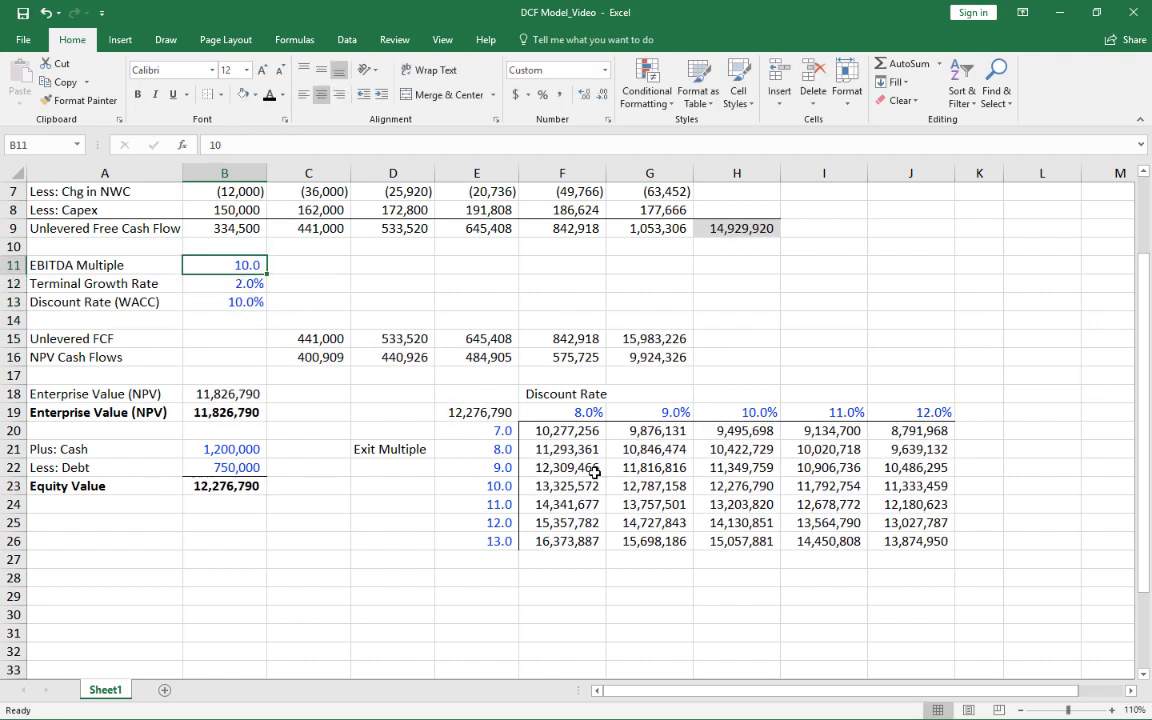
{"action": "left_click", "coordinate": [730, 485]}
{"action": "left_click", "coordinate": [905, 414]}
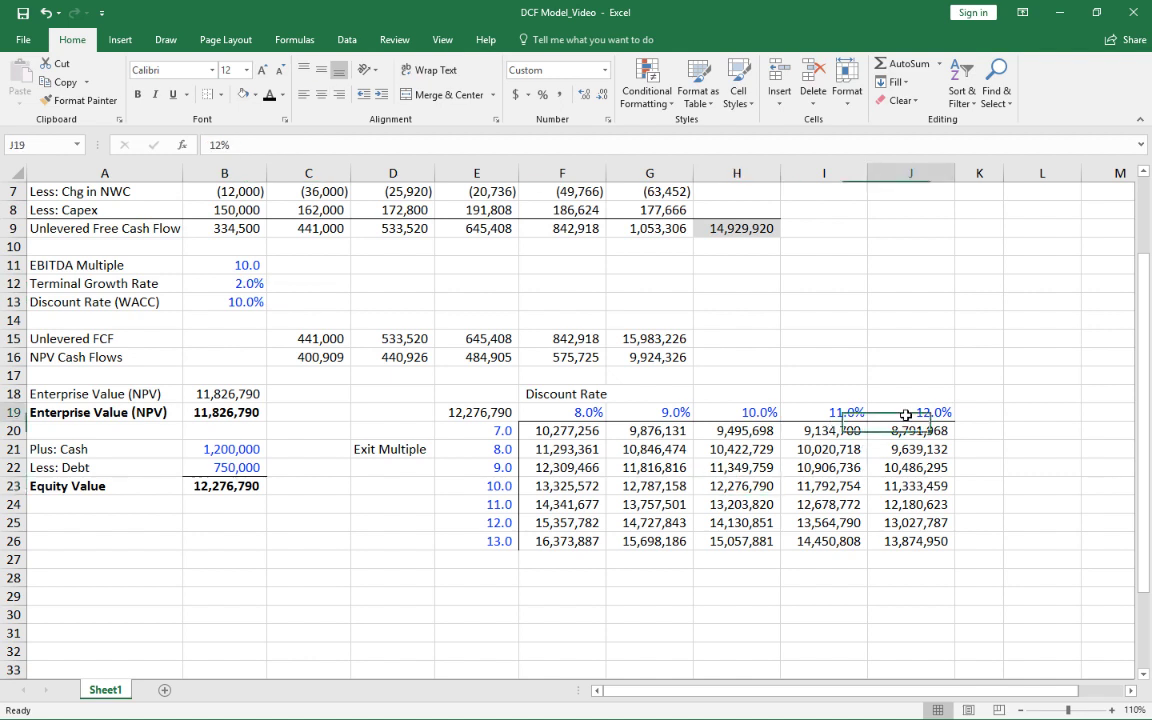
{"action": "left_click_drag", "start_coordinate": [910, 414], "coordinate": [927, 523]}
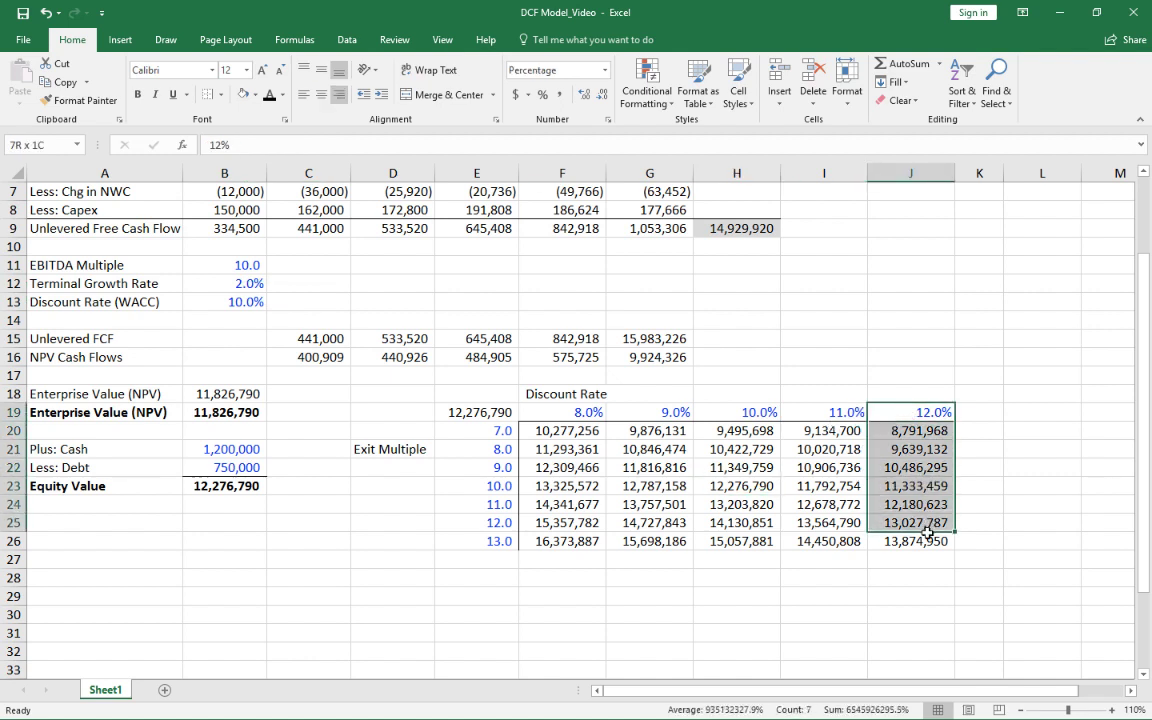
{"action": "left_click", "coordinate": [382, 449]}
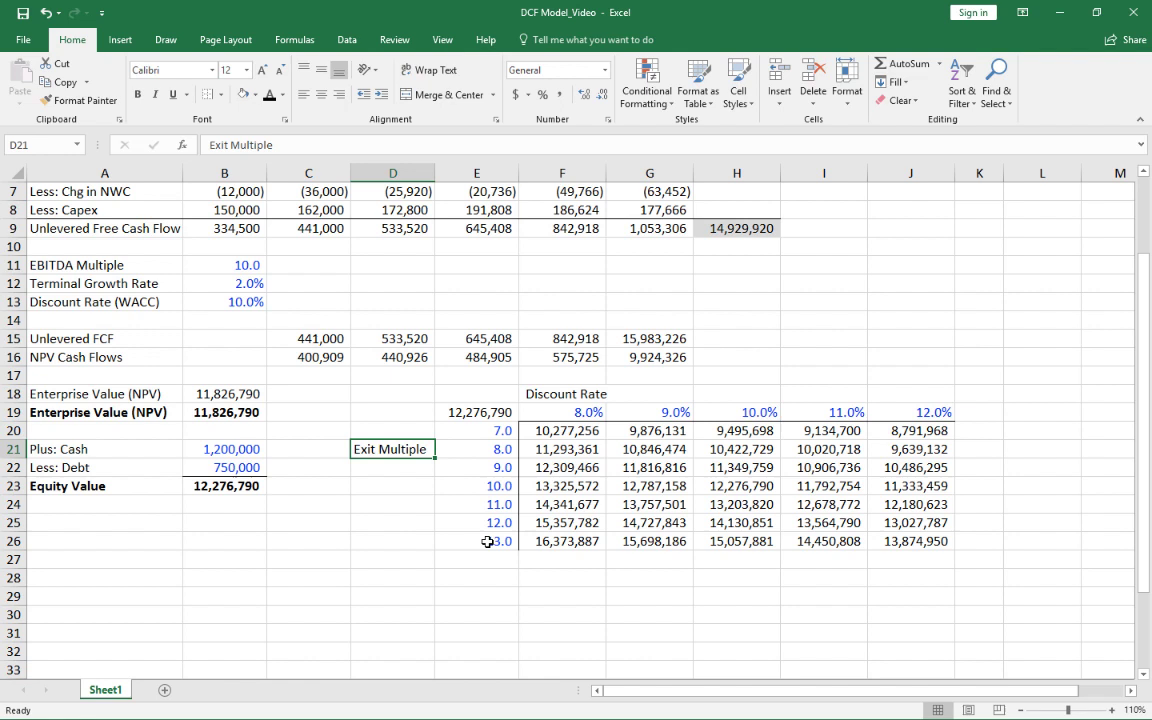
{"action": "left_click_drag", "start_coordinate": [487, 541], "coordinate": [905, 541]}
{"action": "left_click", "coordinate": [905, 541]}
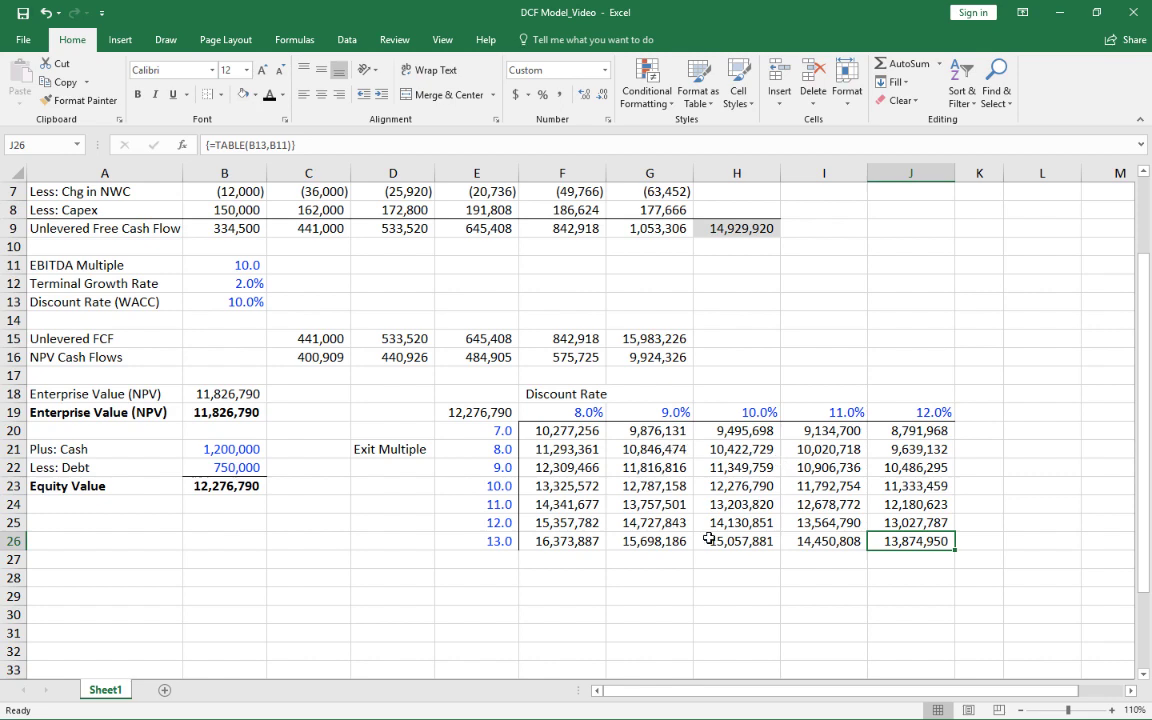
{"action": "scroll", "coordinate": [837, 478], "scroll_direction": "up", "scroll_amount": 1}
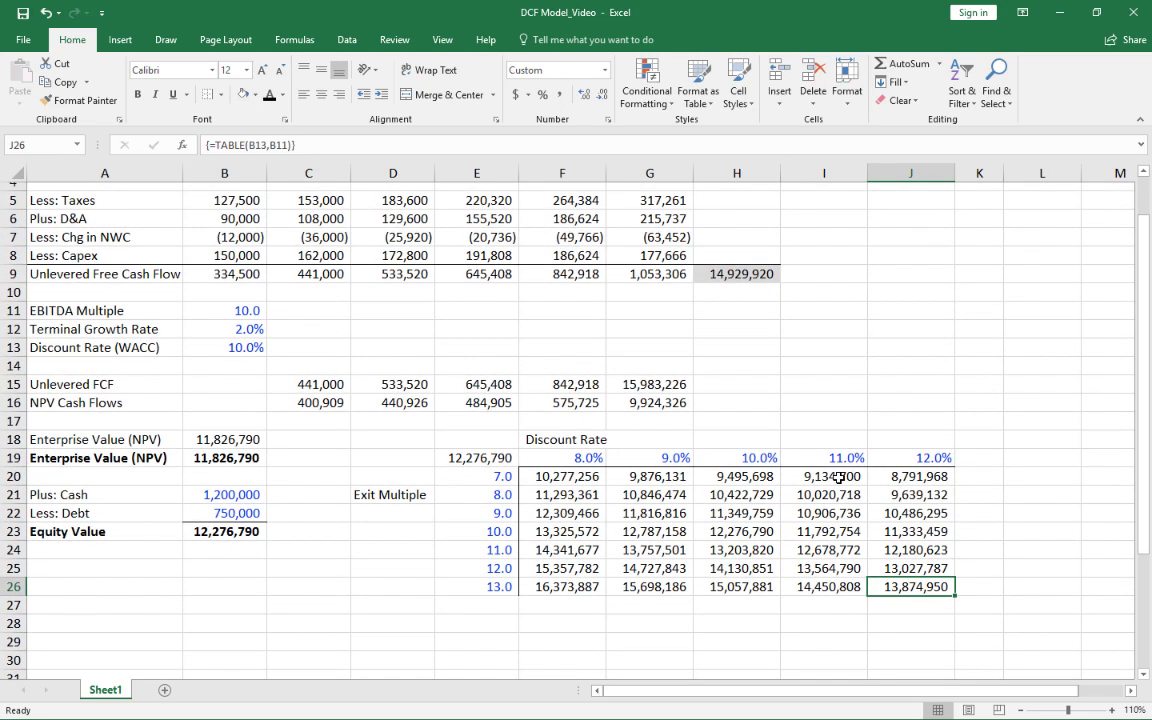
{"action": "left_click", "coordinate": [736, 512]}
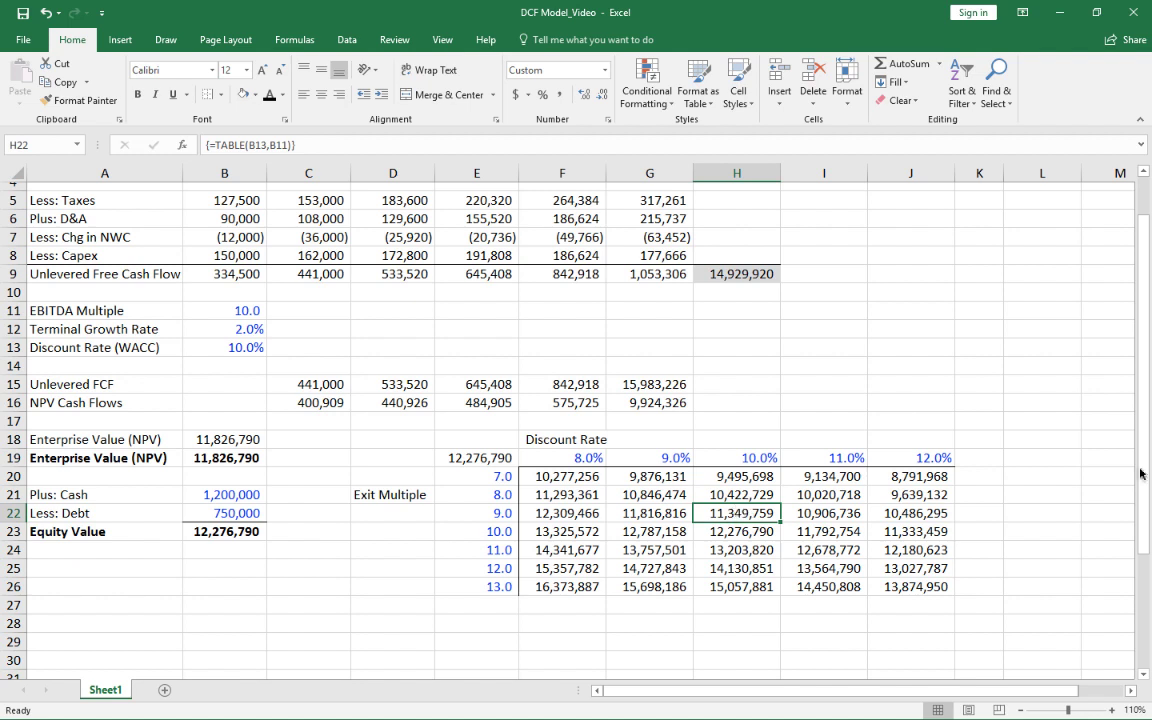